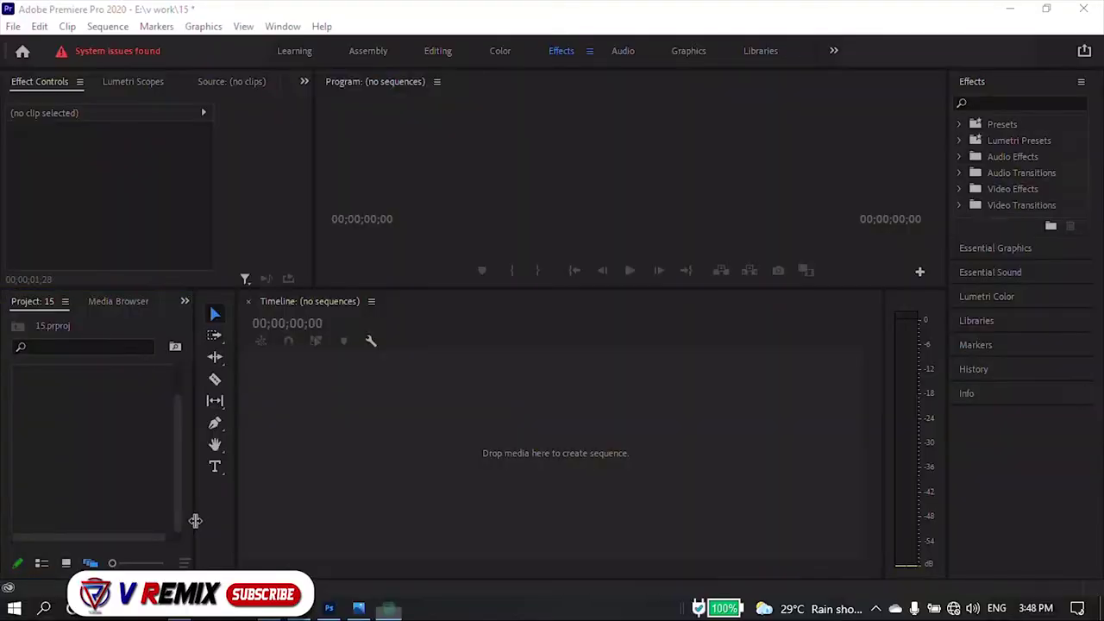
Create a new Custom HD sequence from the Project panel.
right_click(121, 412)
mouse_move(207, 175)
click(370, 175)
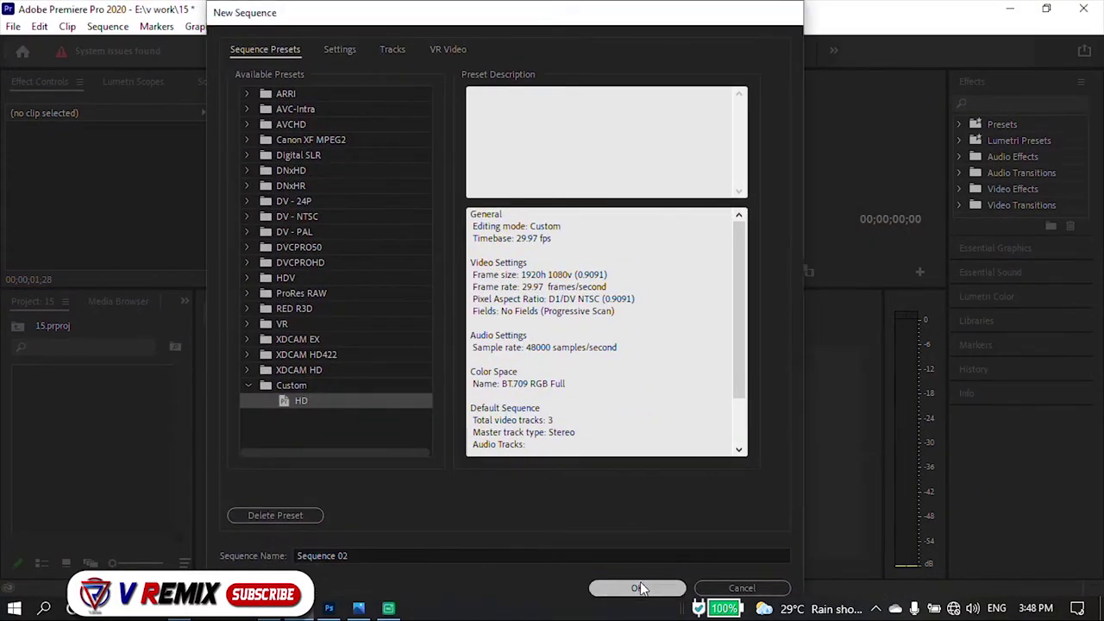
click(636, 588)
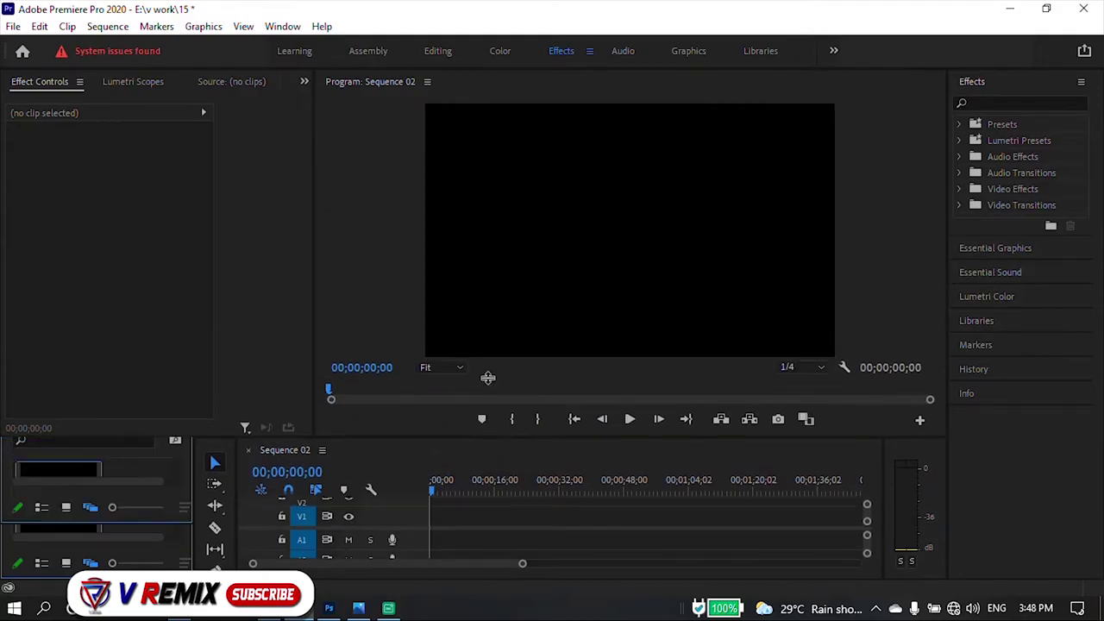
drag(485, 288, 474, 355)
Import Poster.psd as individual layers into a Poster bin.
double_click(146, 458)
click(197, 250)
click(658, 557)
click(540, 213)
click(559, 264)
click(671, 213)
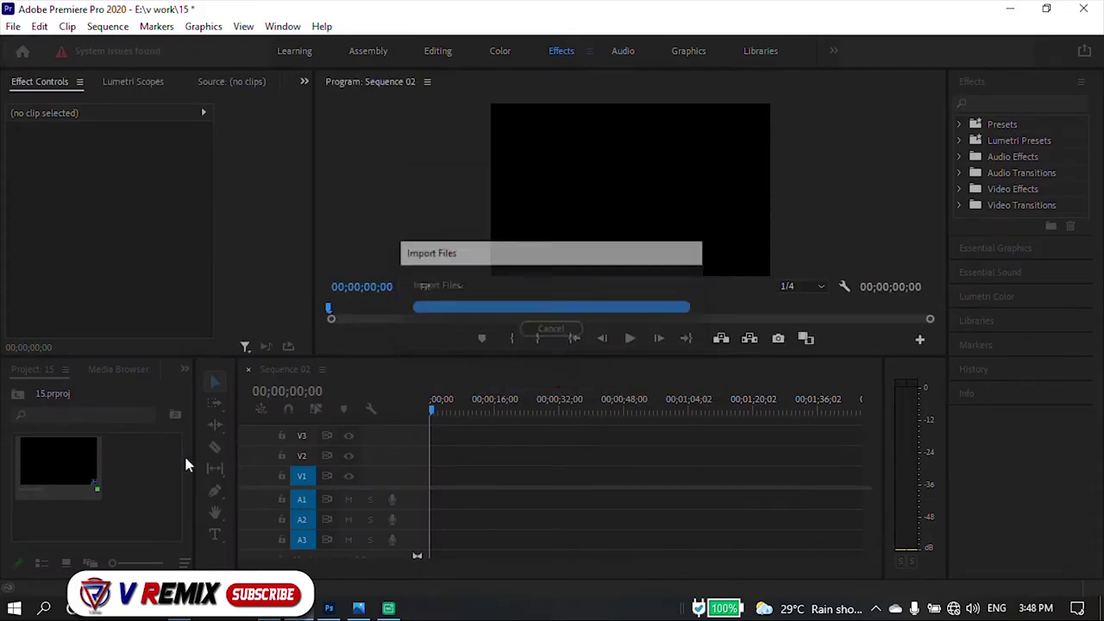
click(480, 419)
scroll(449, 457, up, 3)
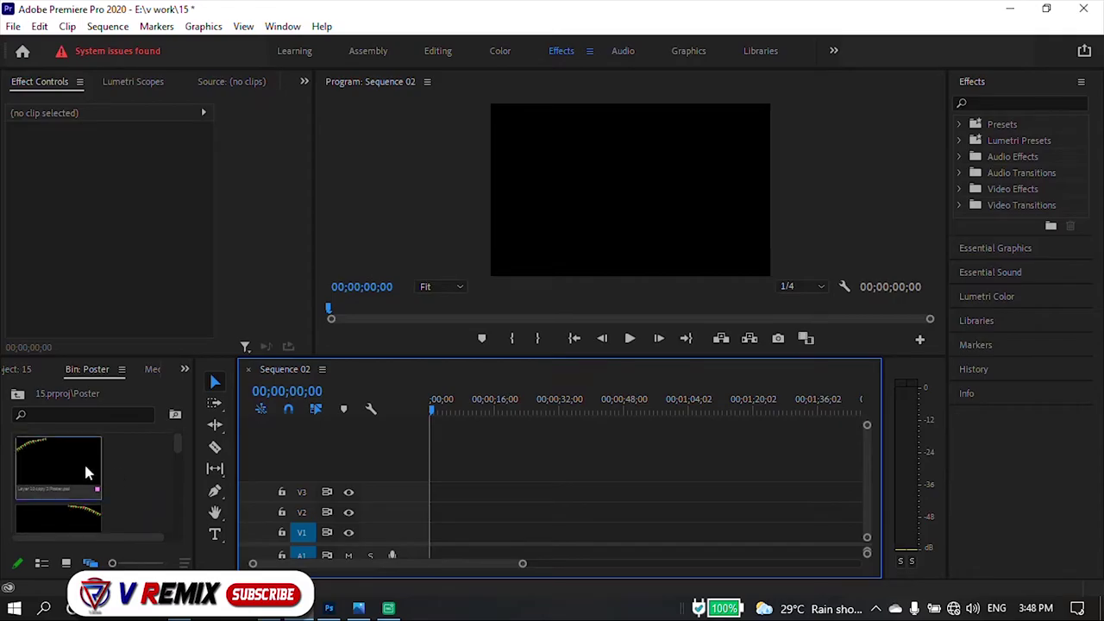
scroll(135, 475, down, 4)
Place the Background layer on V1 and the chakra layer on V2 above it.
mouse_move(69, 496)
mouse_down()
mouse_move(468, 494)
mouse_move(431, 526)
mouse_up()
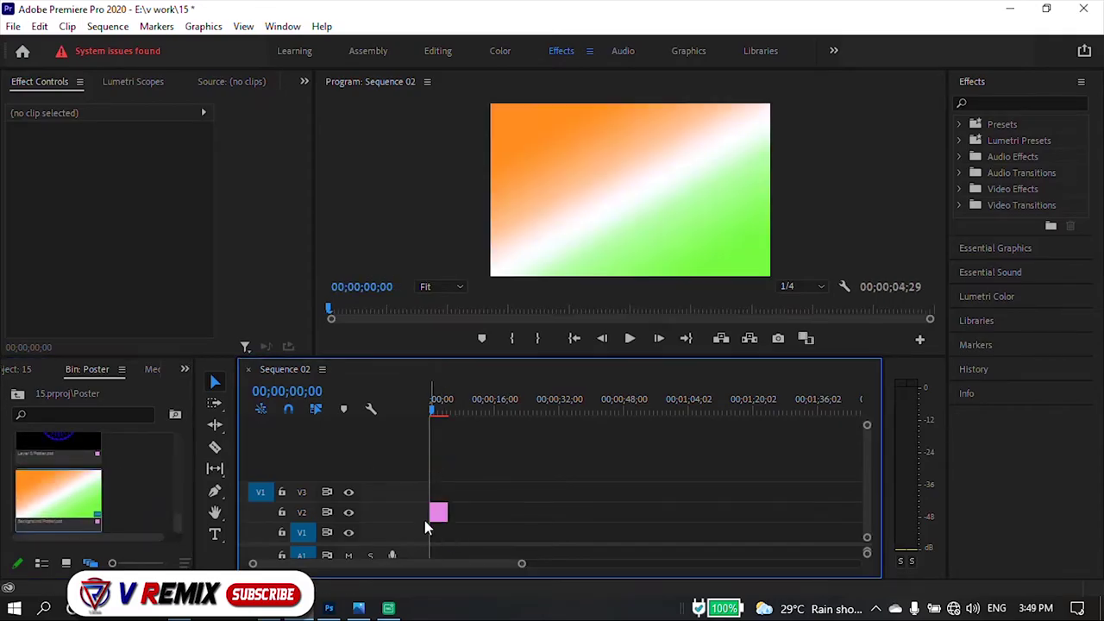
click(438, 530)
drag(86, 470, 439, 511)
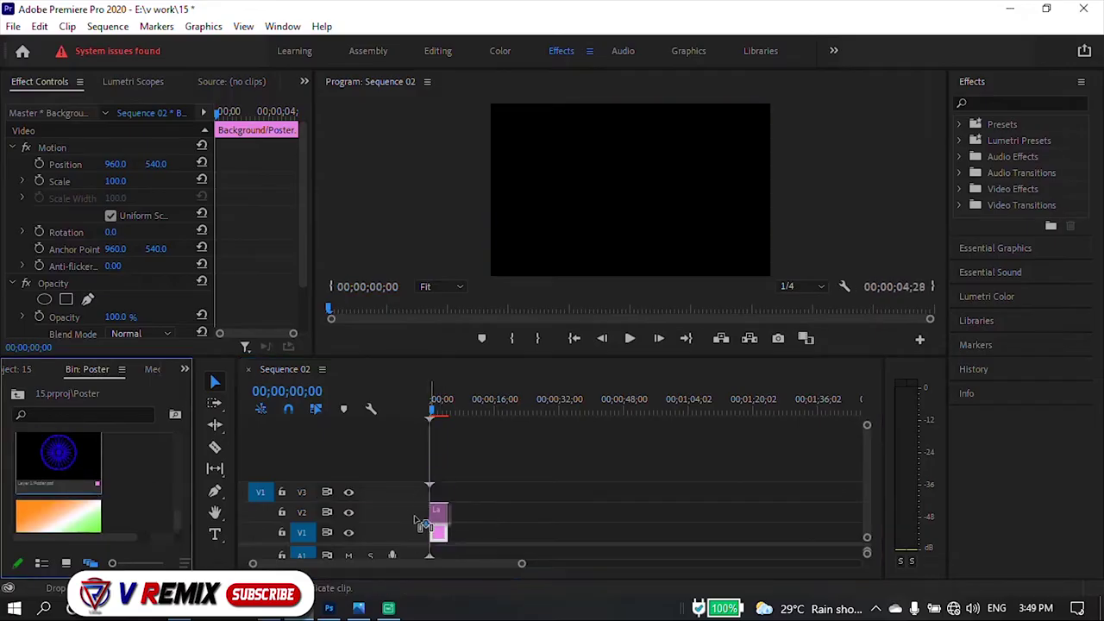
drag(180, 354, 180, 294)
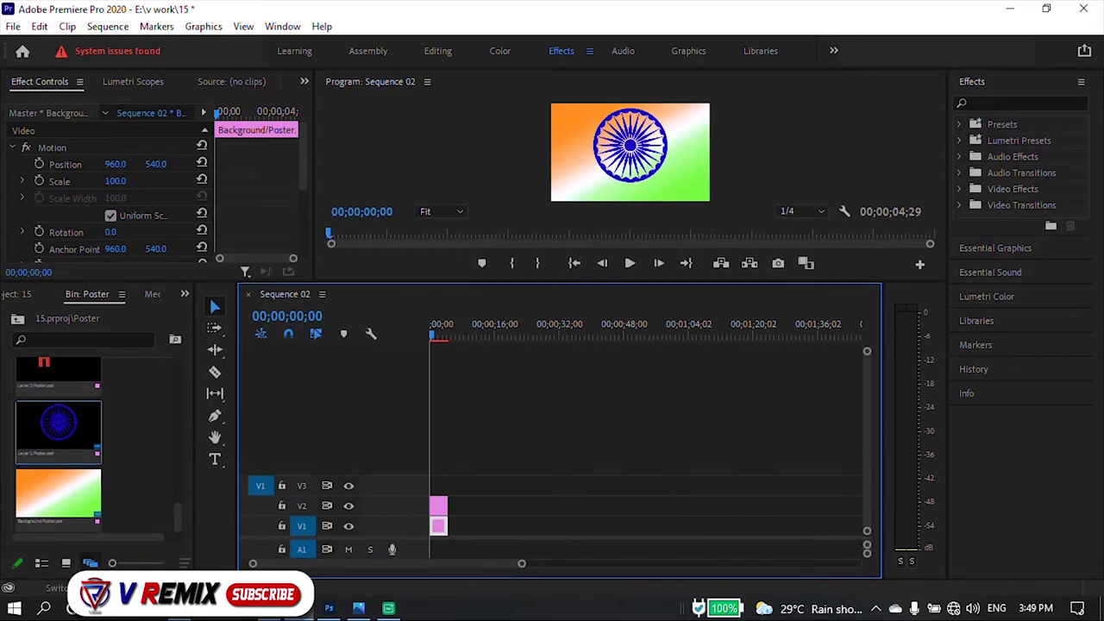
click(40, 563)
scroll(85, 485, down, 2)
click(66, 563)
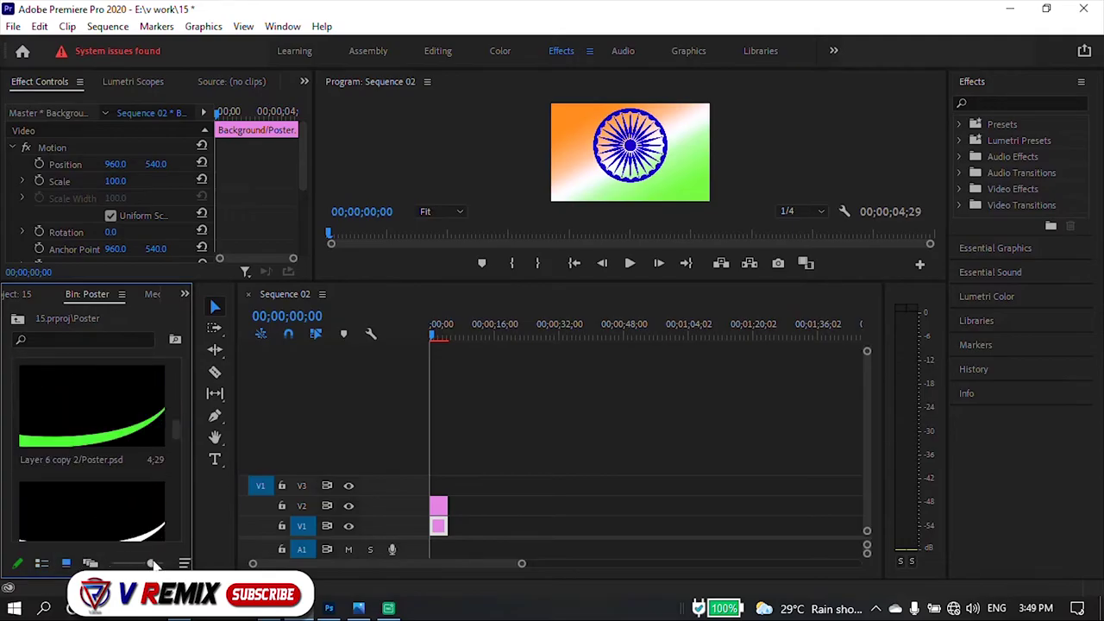
scroll(119, 464, down, 5)
Stack Layer 2, Layer 4, Layer 6, Layer 6 copy and further layers on new top tracks.
drag(120, 465, 434, 486)
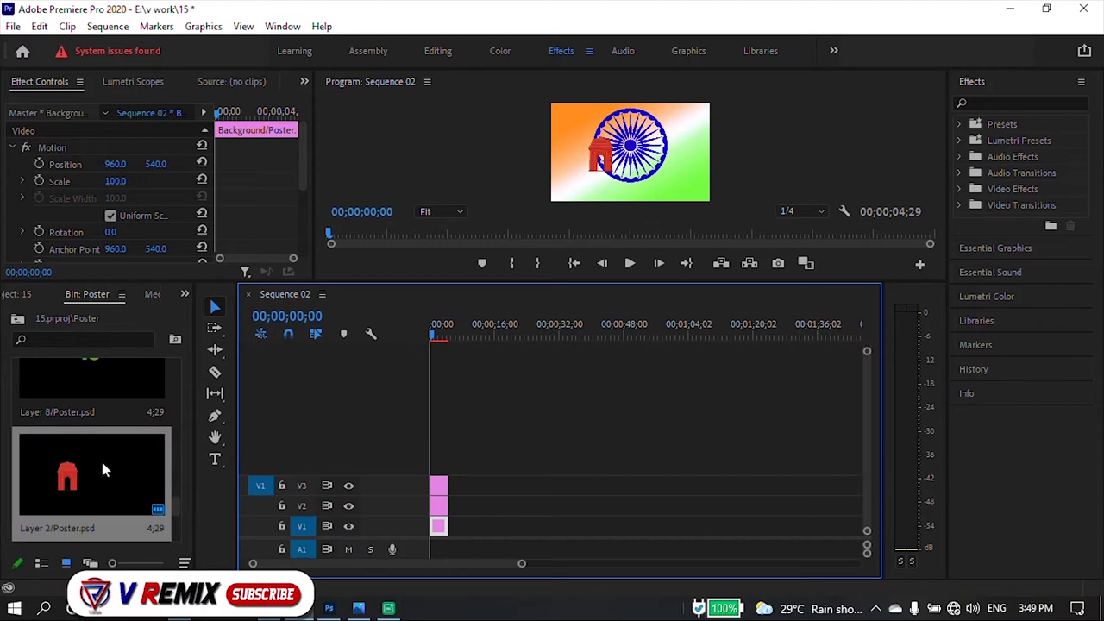
scroll(102, 454, up, 2)
mouse_move(102, 466)
mouse_down()
mouse_move(440, 427)
mouse_move(431, 423)
mouse_up()
scroll(109, 431, up, 2)
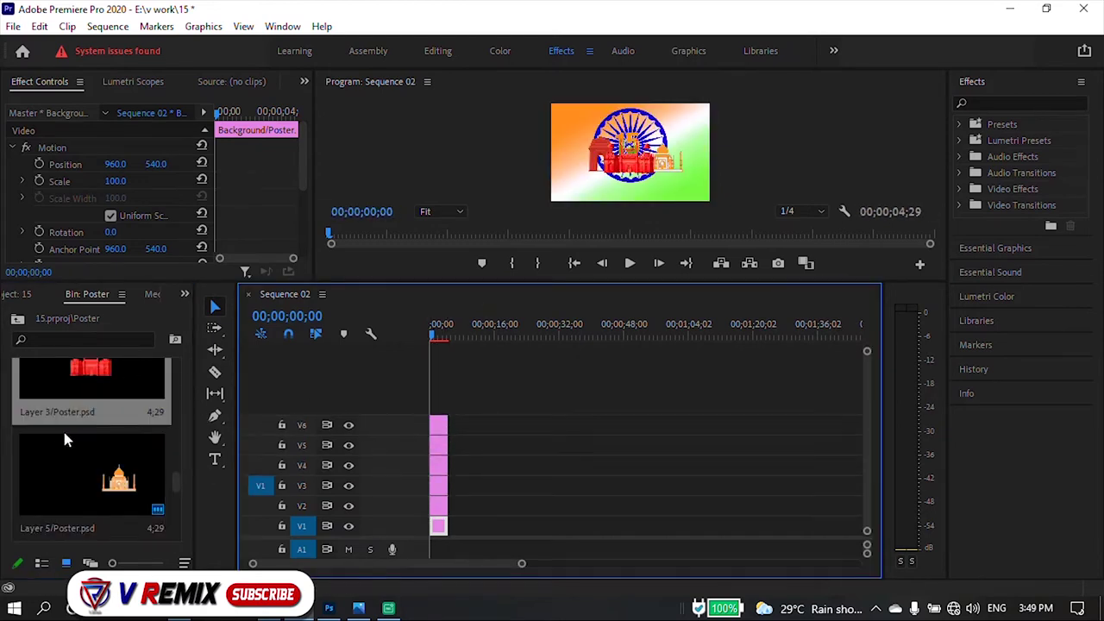
scroll(62, 428, up, 2)
drag(59, 483, 438, 389)
scroll(91, 458, up, 2)
drag(91, 475, 437, 382)
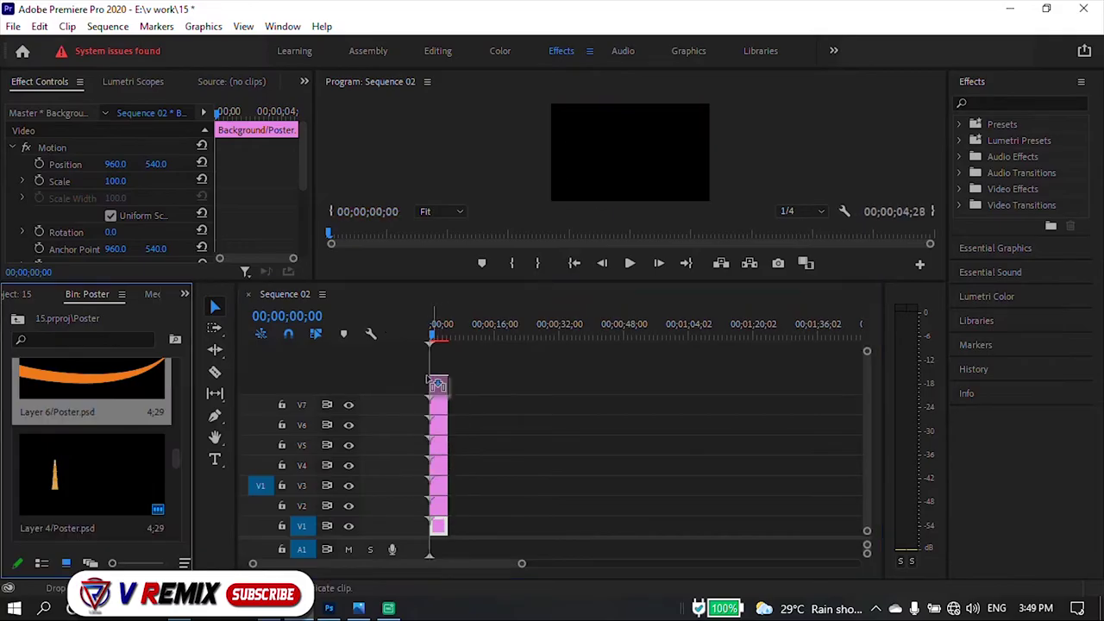
drag(112, 383, 435, 358)
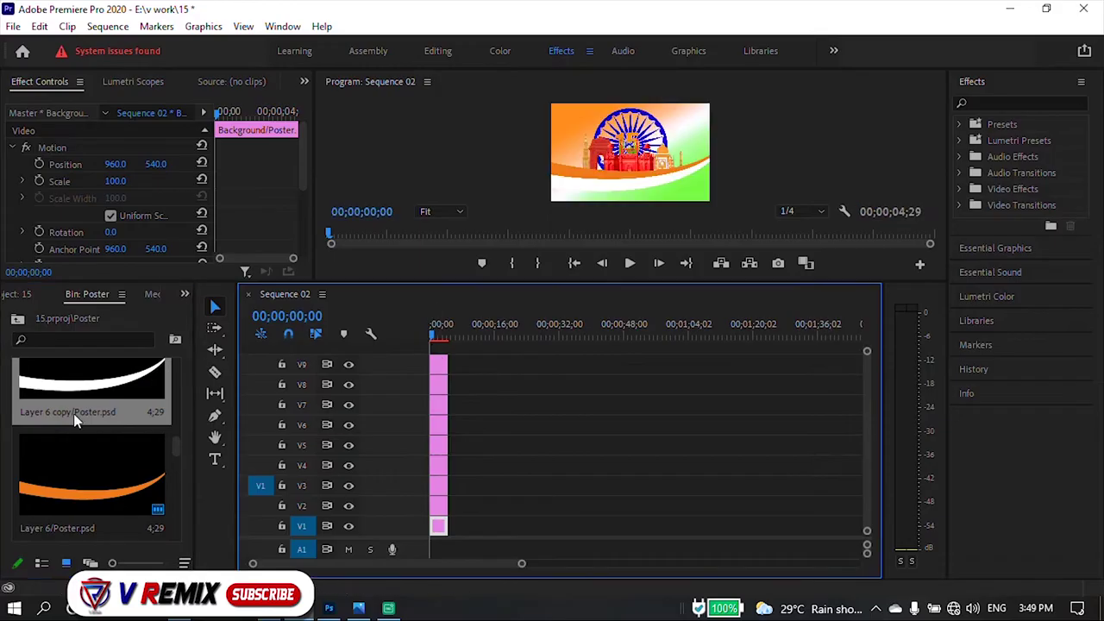
scroll(73, 413, up, 2)
drag(103, 490, 423, 349)
scroll(90, 457, up, 2)
Space more layer clips along V10, including Layer 1 copy and Layer 10 copy near 41 seconds.
drag(91, 379, 478, 369)
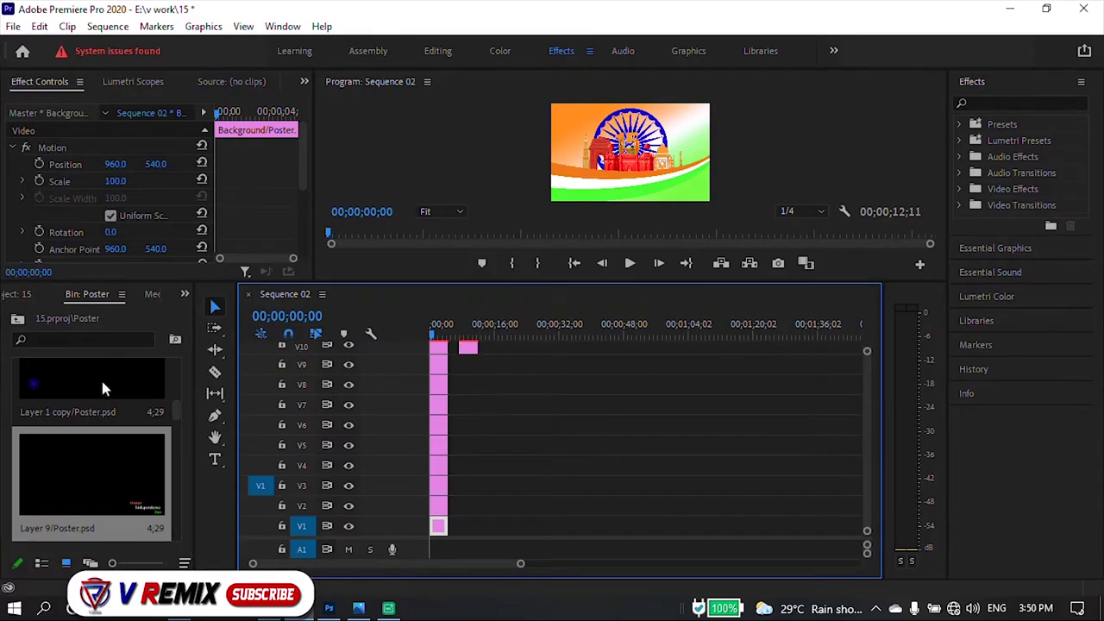
drag(102, 388, 499, 348)
scroll(125, 460, up, 2)
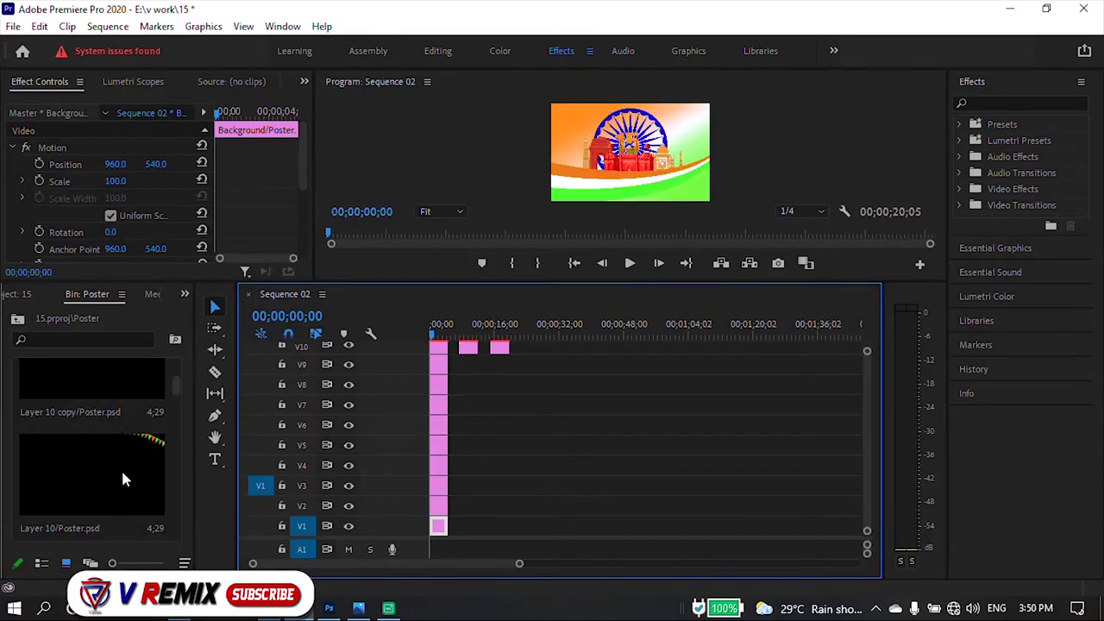
drag(122, 471, 529, 347)
scroll(85, 483, up, 2)
drag(87, 488, 611, 365)
key(grave)
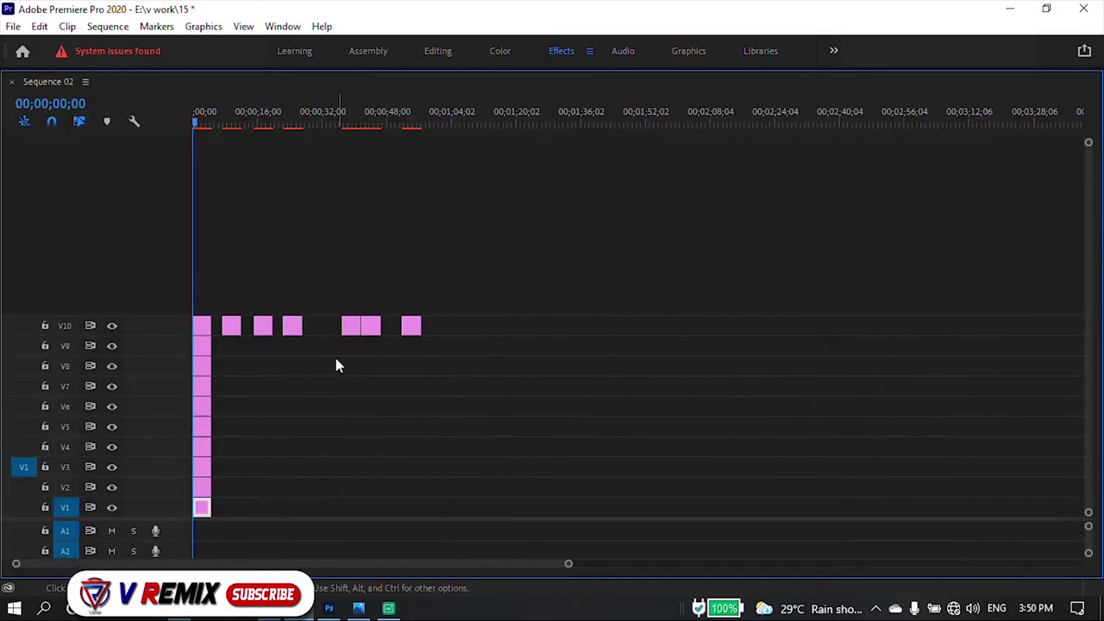
Move four V10 clips to 00;00 on new tracks V11 through V15.
mouse_move(235, 335)
mouse_down()
mouse_move(247, 317)
mouse_move(201, 284)
mouse_up()
drag(293, 325, 201, 265)
drag(349, 325, 201, 245)
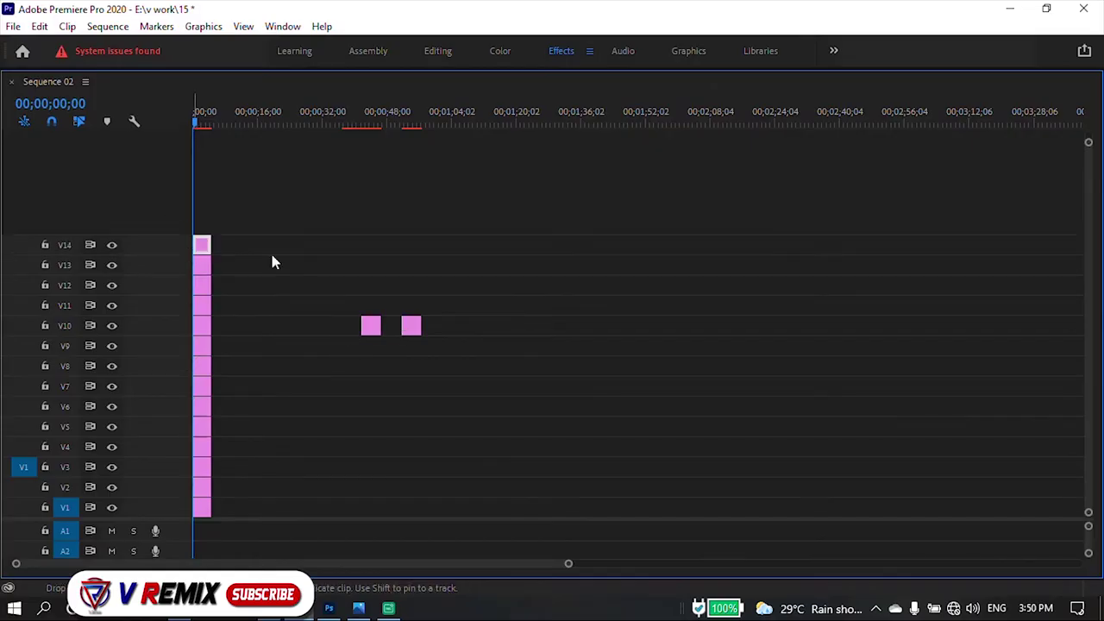
drag(370, 325, 201, 224)
Select all layer clips and lengthen them to about 30 seconds.
mouse_move(294, 204)
mouse_down()
mouse_move(203, 205)
mouse_move(245, 522)
mouse_up()
mouse_move(212, 357)
mouse_down()
mouse_move(335, 335)
mouse_move(319, 333)
mouse_up()
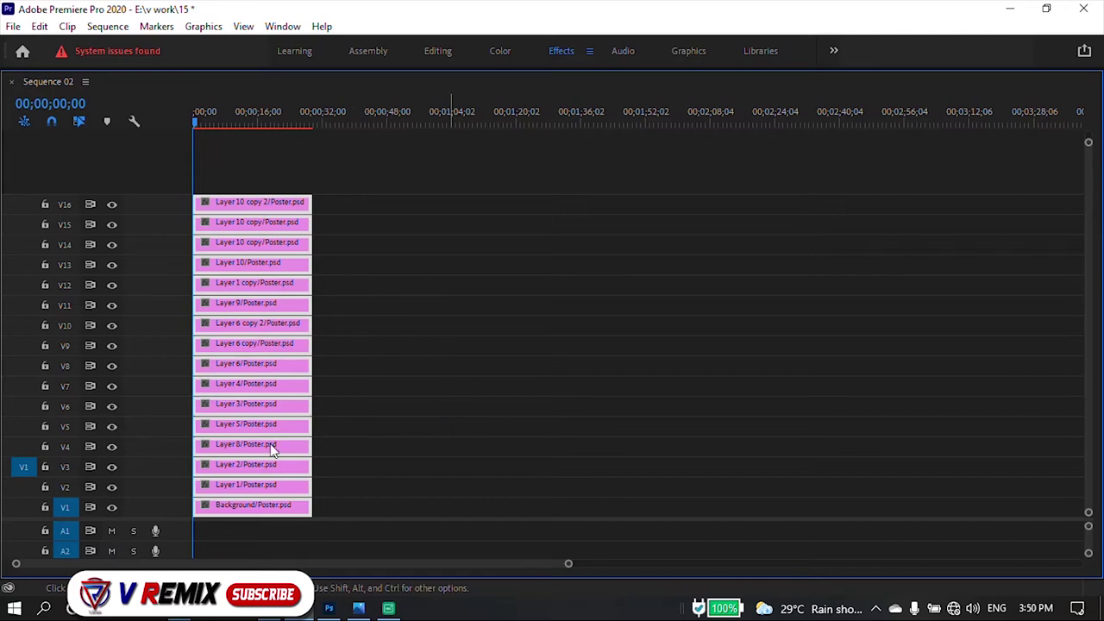
key(equal)
key(equal)
key(grave)
click(436, 332)
mouse_move(384, 288)
mouse_down()
mouse_move(397, 384)
mouse_move(404, 247)
mouse_up()
Zoom out to the whole sequence, toggle the chakra track's output, and select Layer 1 on V2.
key(minus)
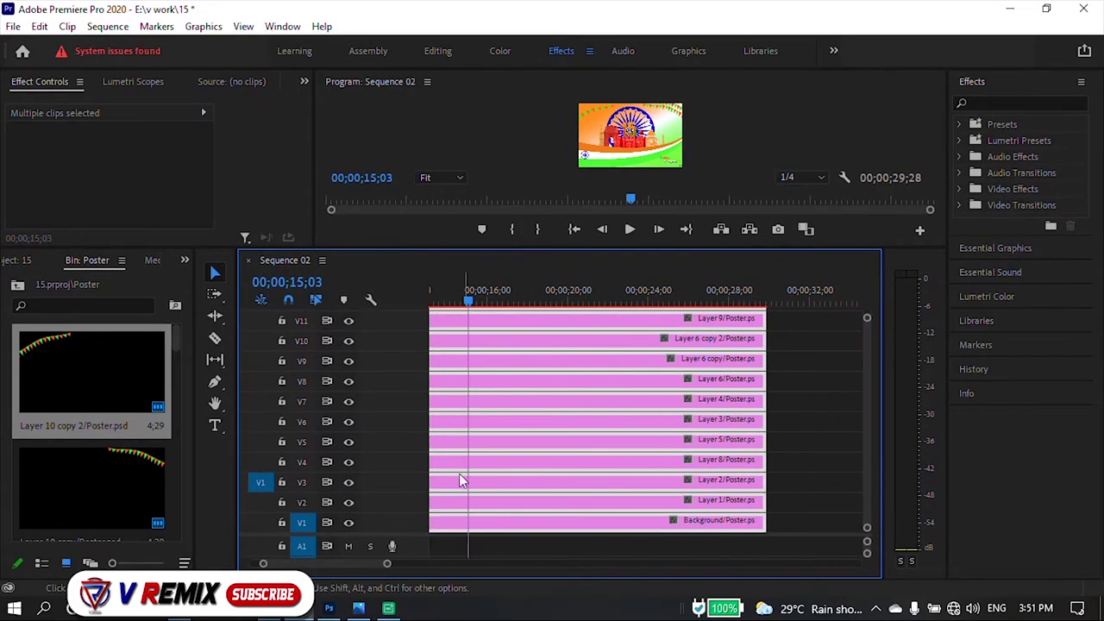
key(minus)
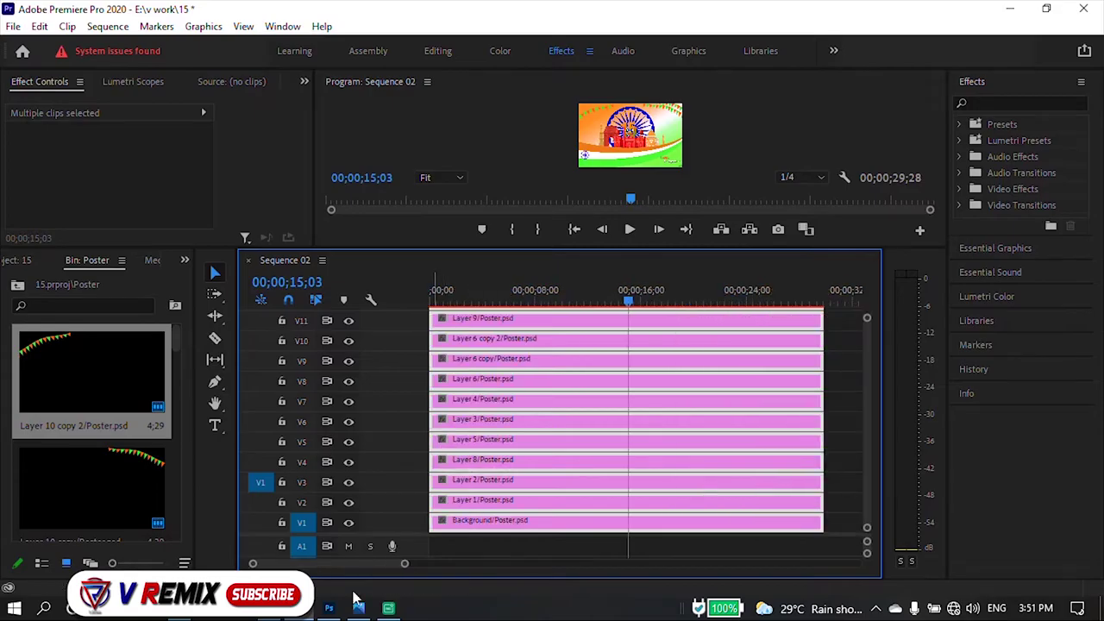
key(Home)
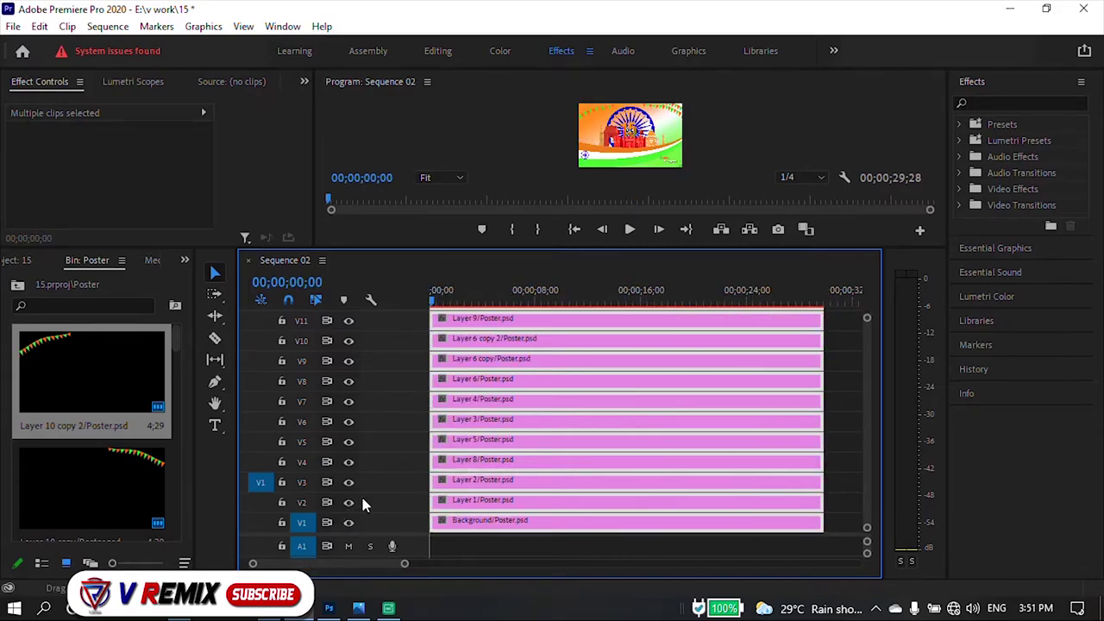
click(348, 502)
click(349, 504)
mouse_move(472, 500)
mouse_down()
mouse_move(504, 499)
mouse_move(449, 510)
mouse_up()
Apply the Dissolve > Dip to Black transition to the start of Layer 1.
click(959, 188)
scroll(983, 193, down, 2)
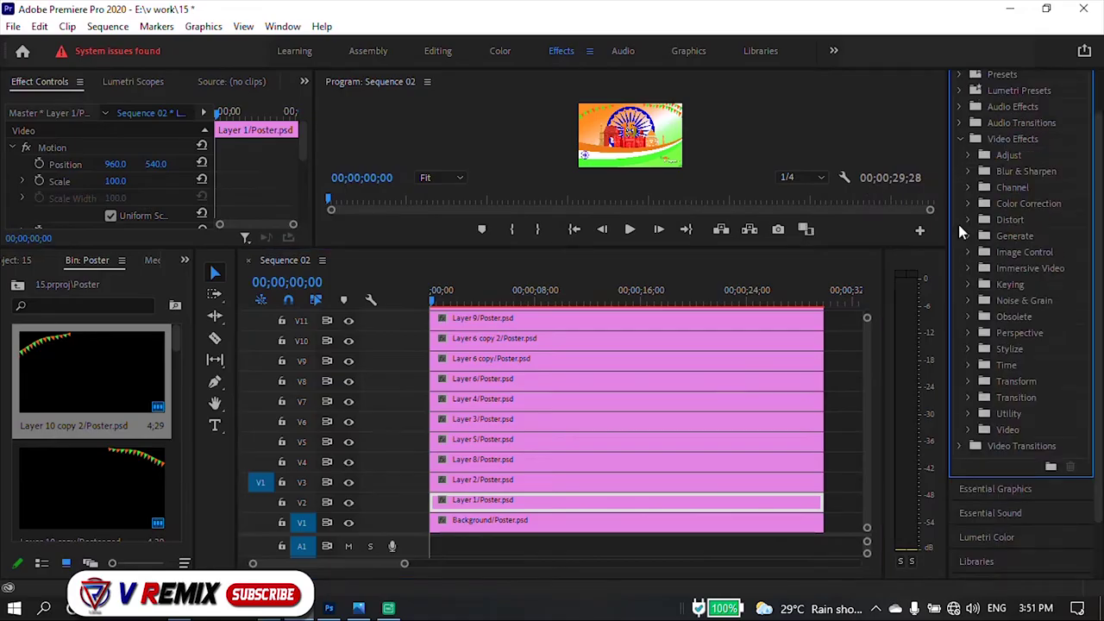
click(960, 124)
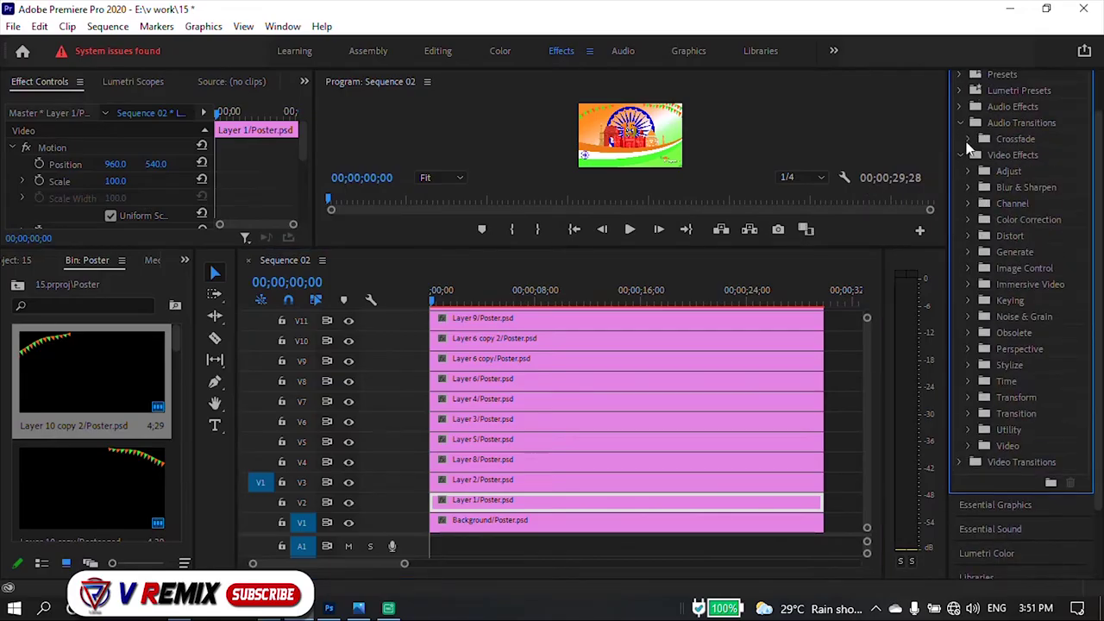
click(959, 154)
click(960, 220)
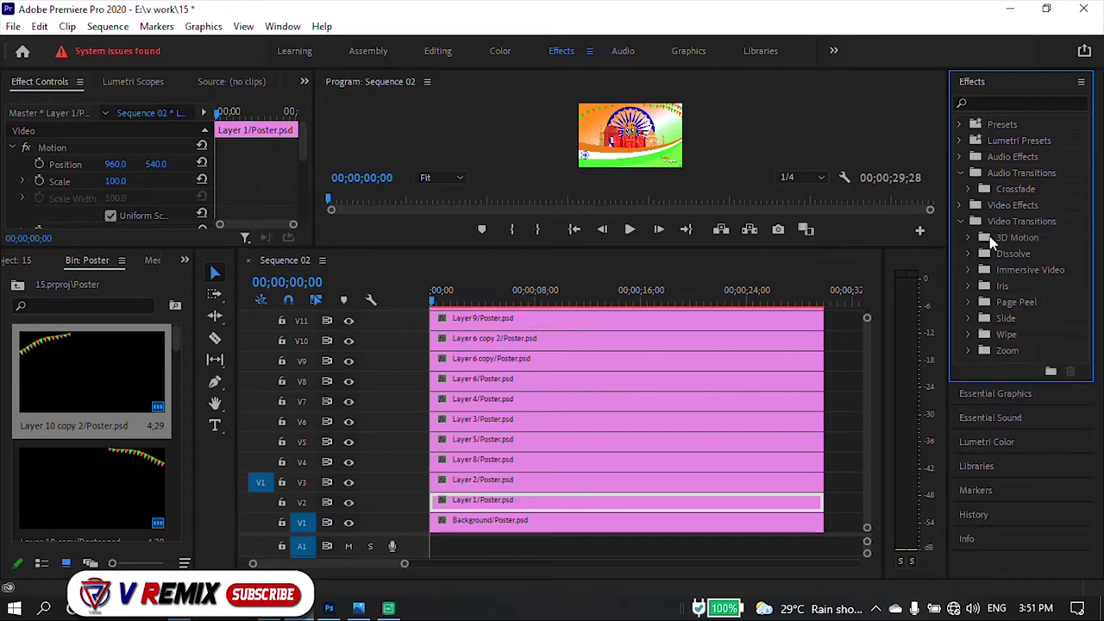
click(967, 254)
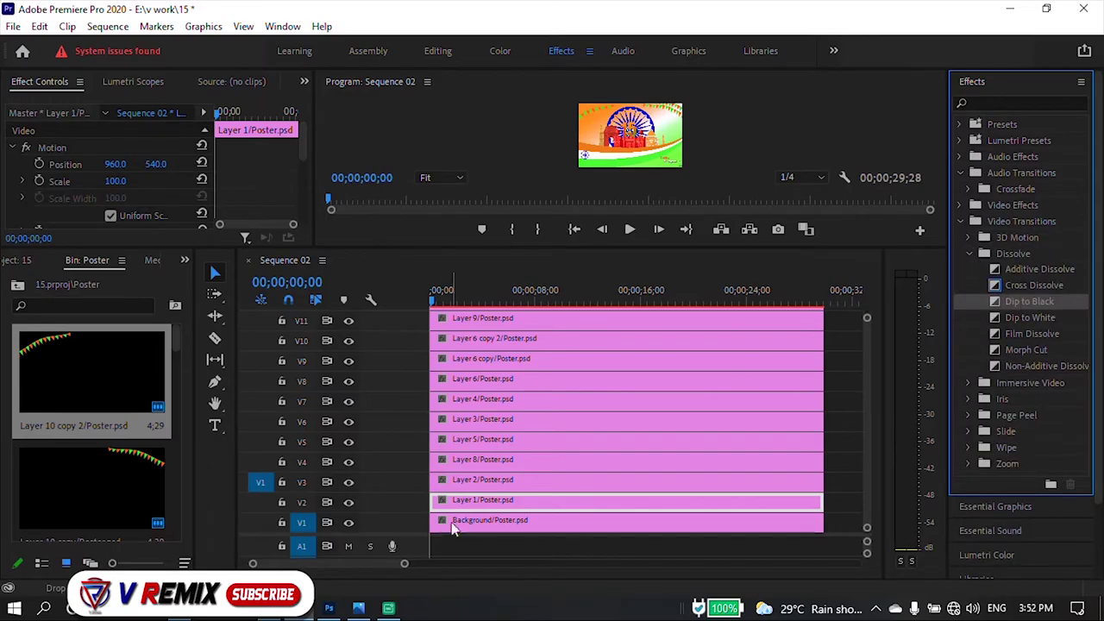
drag(453, 528, 438, 502)
Expand V2 and add opacity keyframes so Layer 1 fades in from 0.
mouse_move(434, 293)
mouse_down()
mouse_move(448, 307)
mouse_move(433, 300)
mouse_up()
double_click(412, 502)
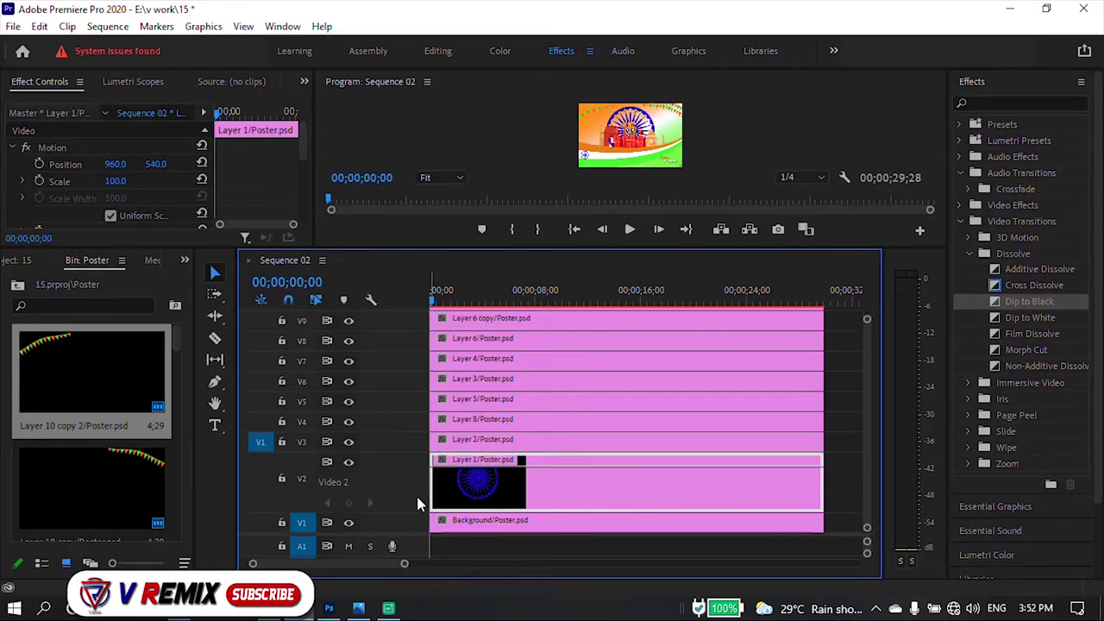
drag(436, 464, 436, 490)
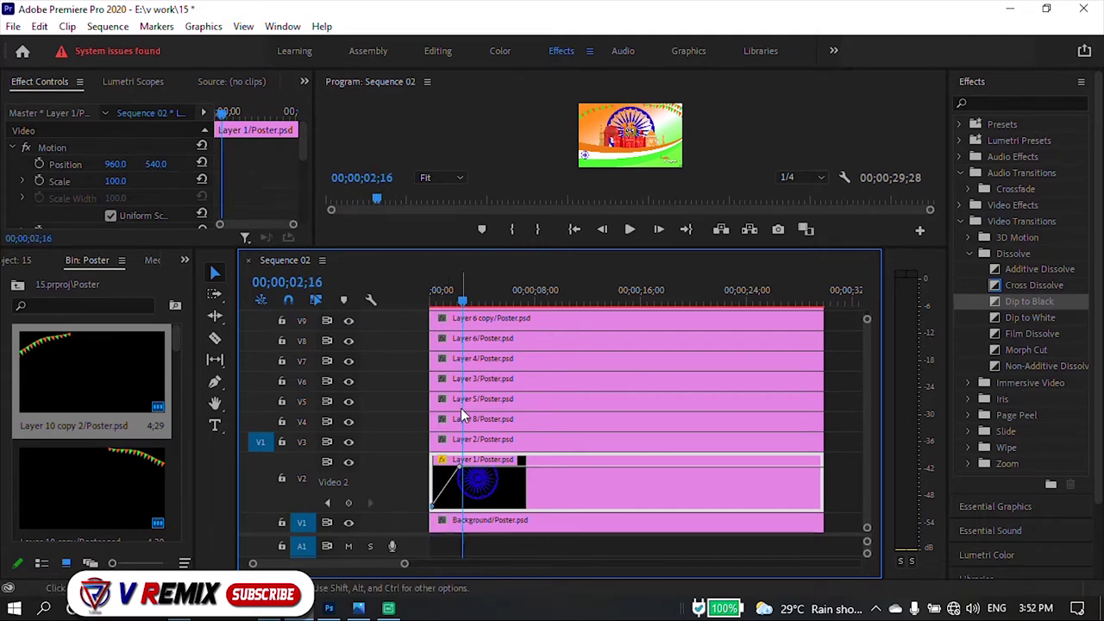
key(space)
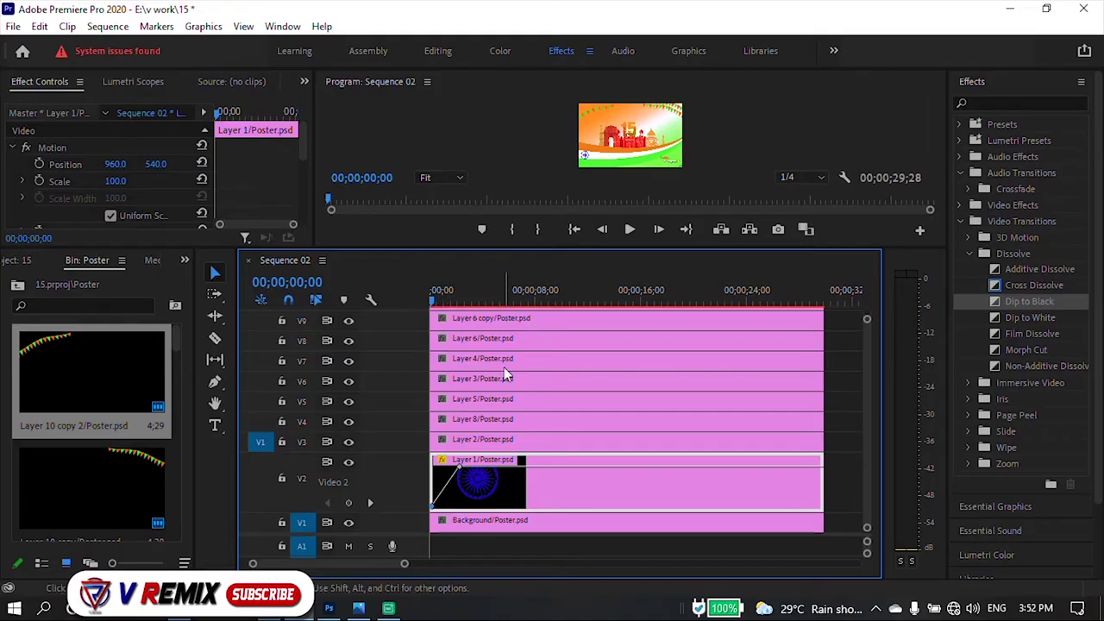
Collapse V2 and select the top garland clip, Layer 10 copy 2.
click(460, 442)
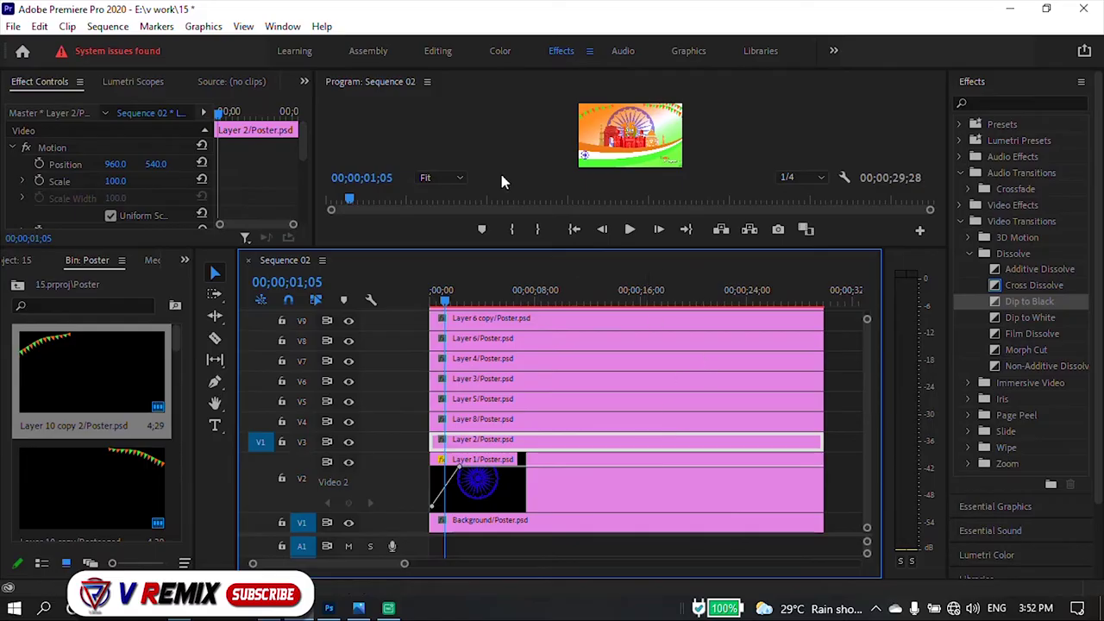
drag(445, 250, 445, 245)
double_click(424, 473)
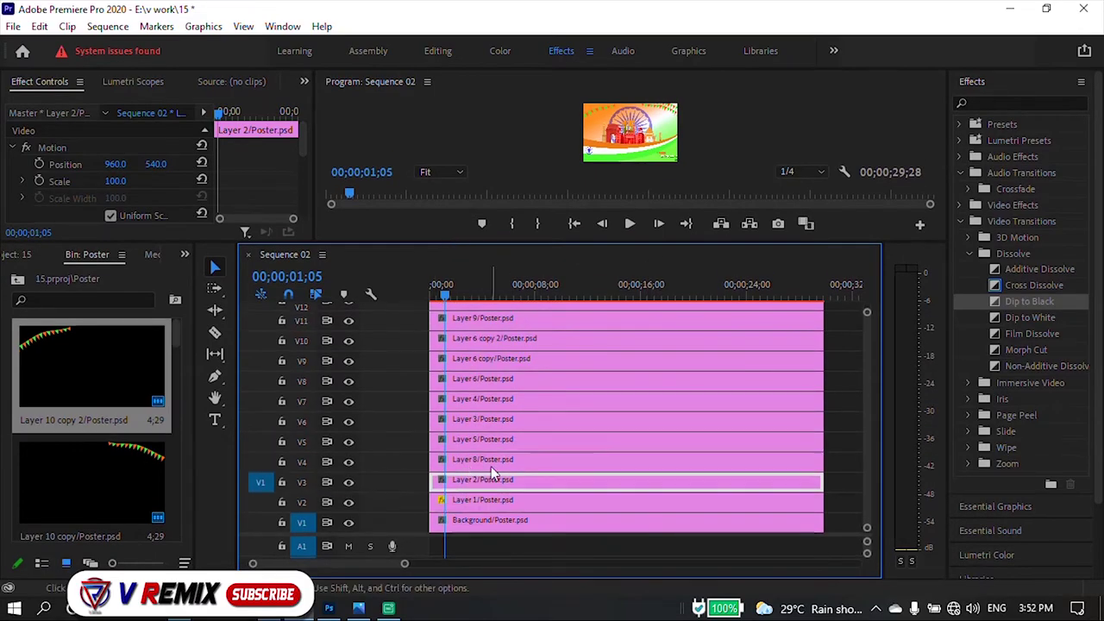
scroll(852, 338, up, 3)
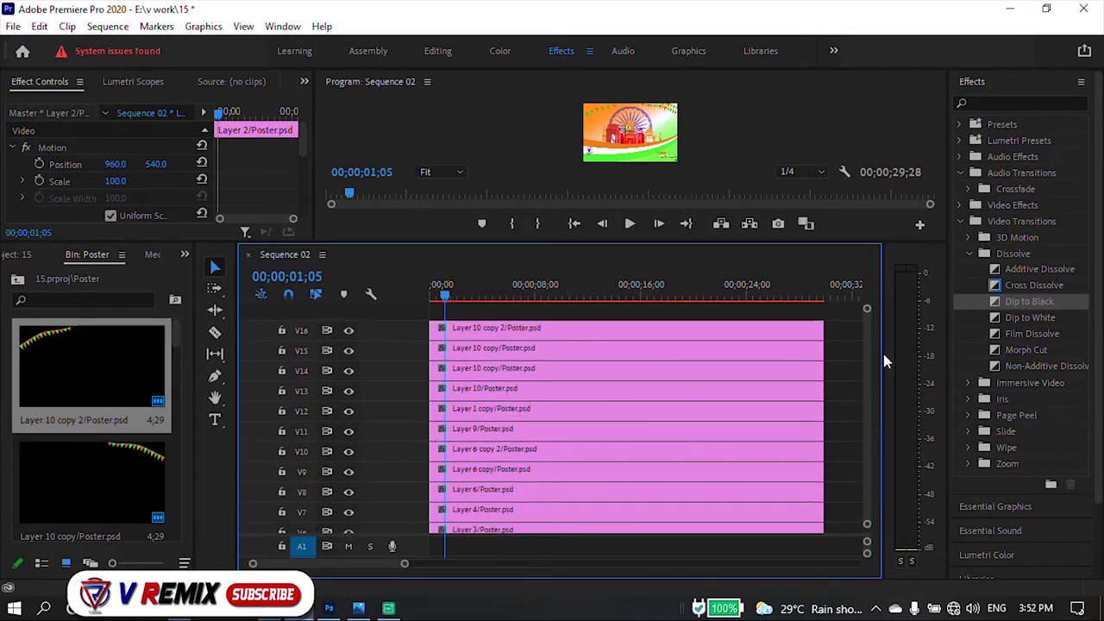
scroll(883, 355, up, 5)
click(789, 348)
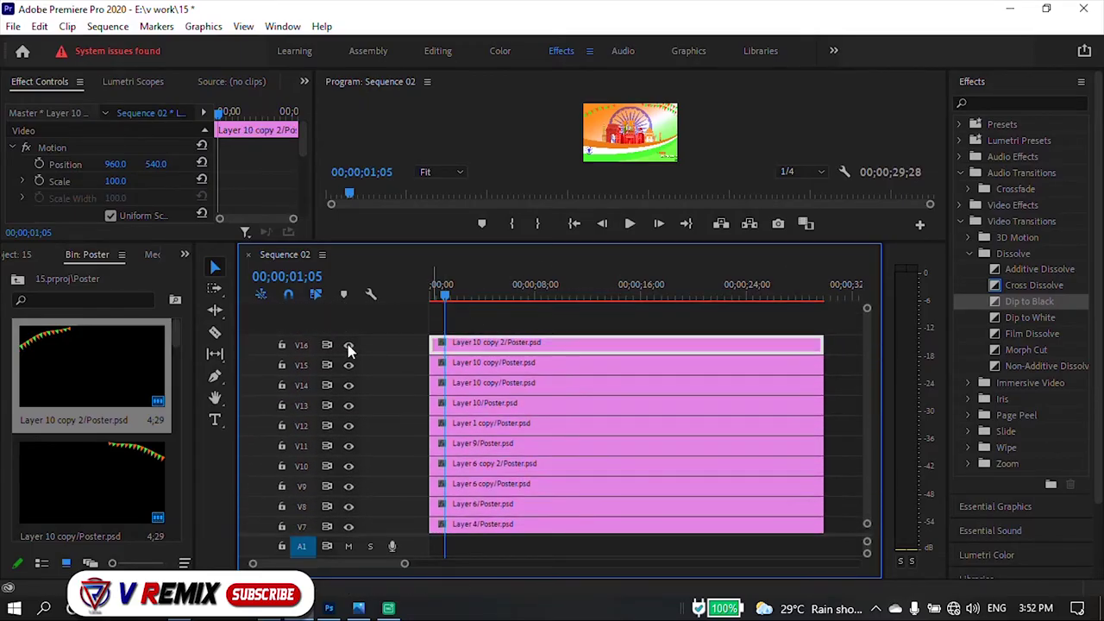
Toggle V15's track output off and on and open its clip to confirm it holds the garland.
drag(480, 247, 483, 335)
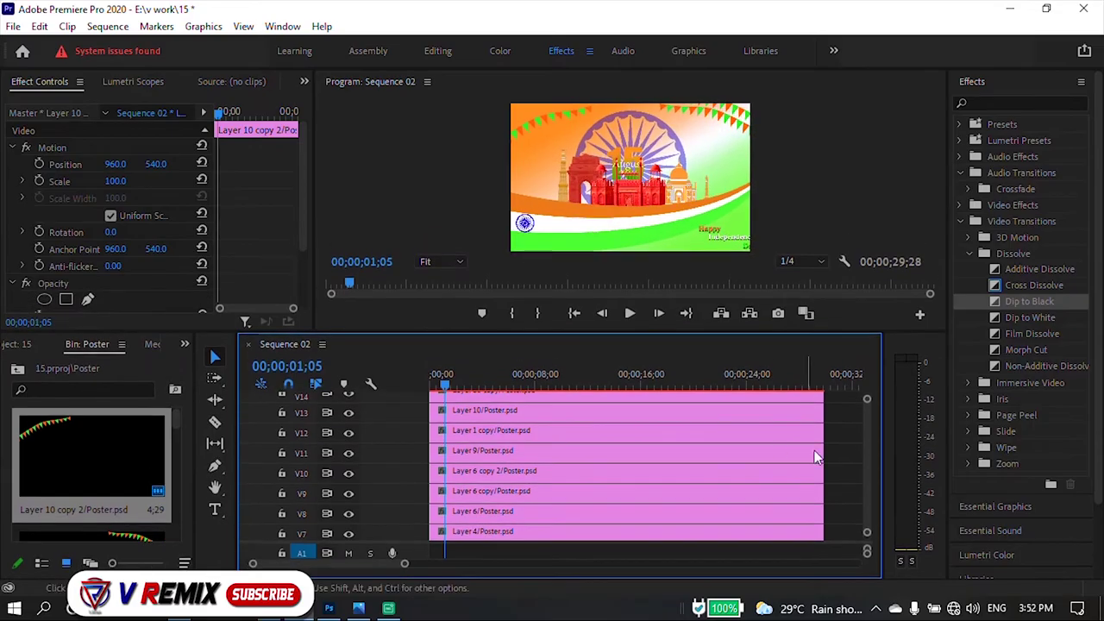
scroll(870, 426, up, 2)
click(548, 123)
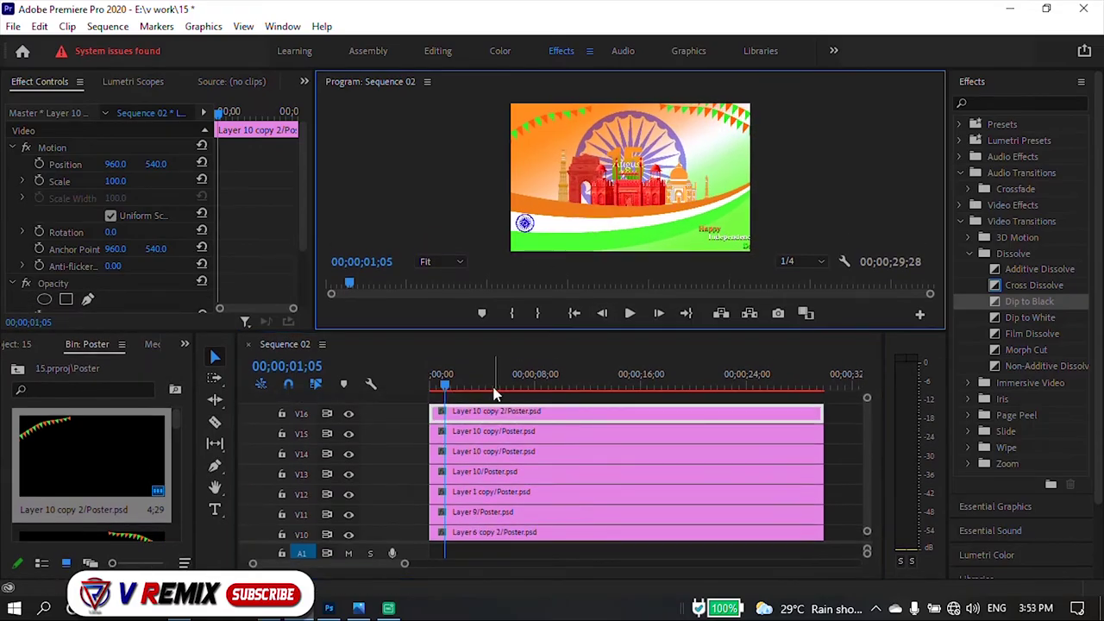
click(350, 417)
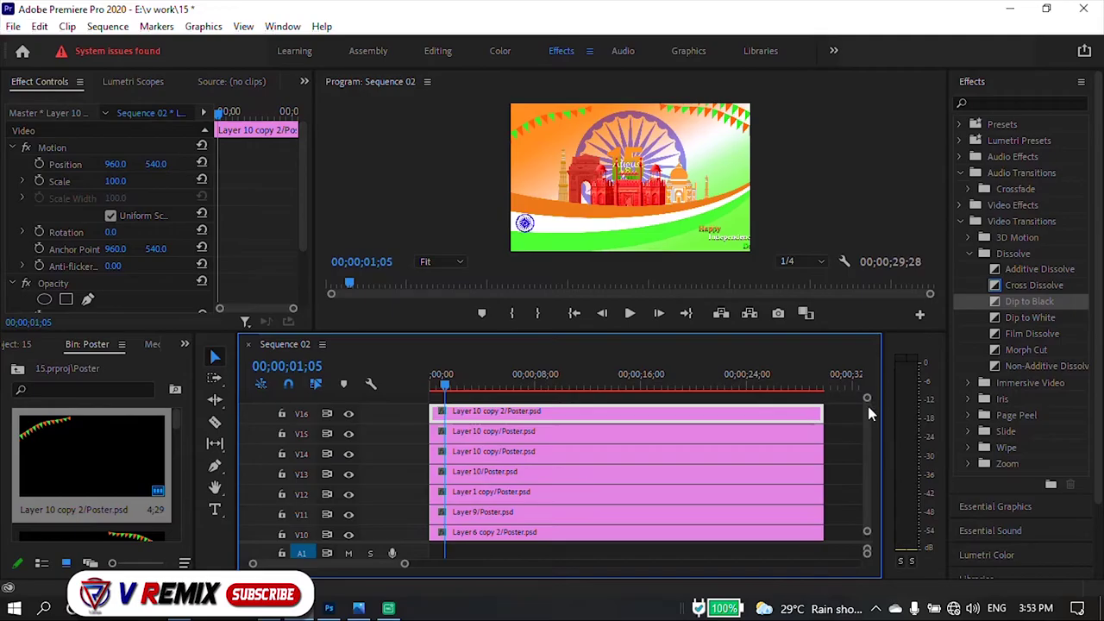
click(349, 435)
double_click(485, 435)
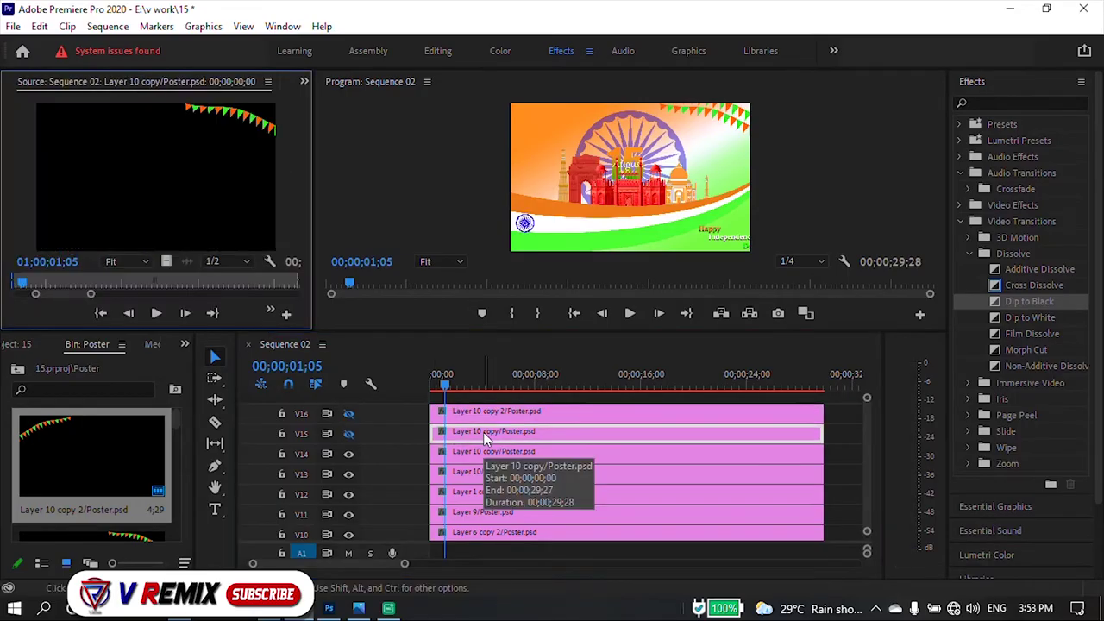
click(349, 434)
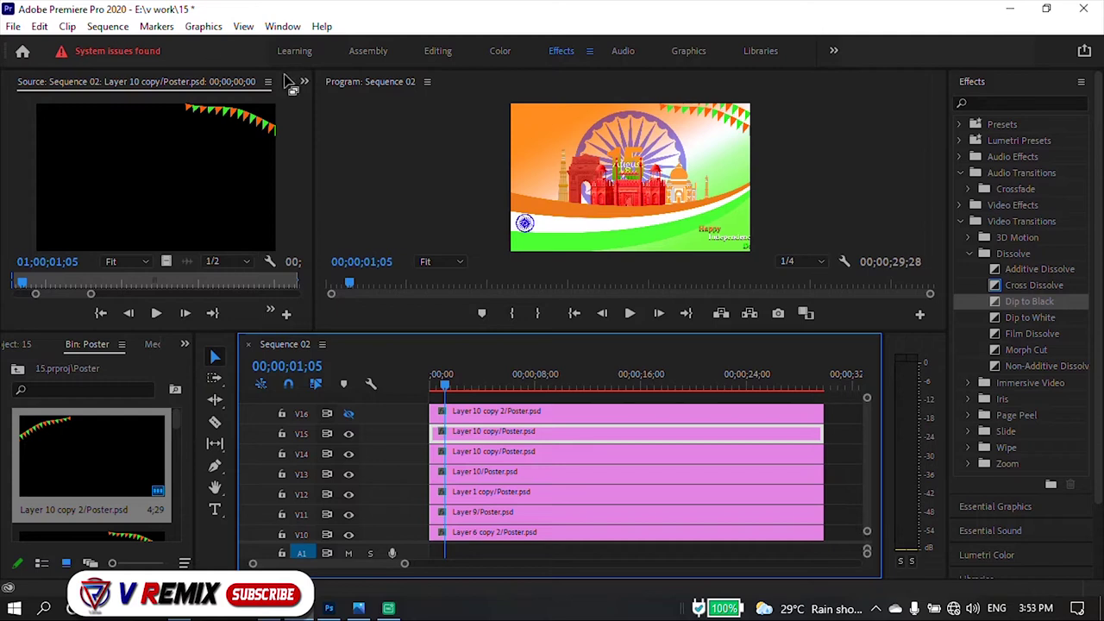
Switch to the Editing workspace for a larger Program preview.
click(268, 81)
click(488, 65)
click(438, 51)
Shrink the garland layer to 81 scale and shift its anchor point to 968.
drag(115, 183, 99, 183)
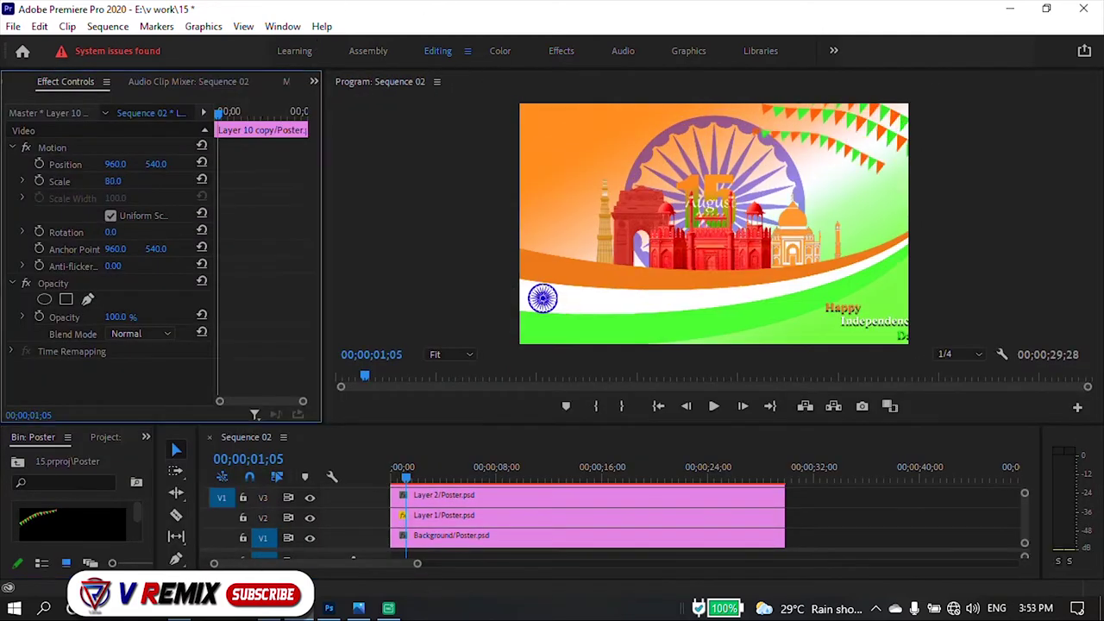
click(821, 141)
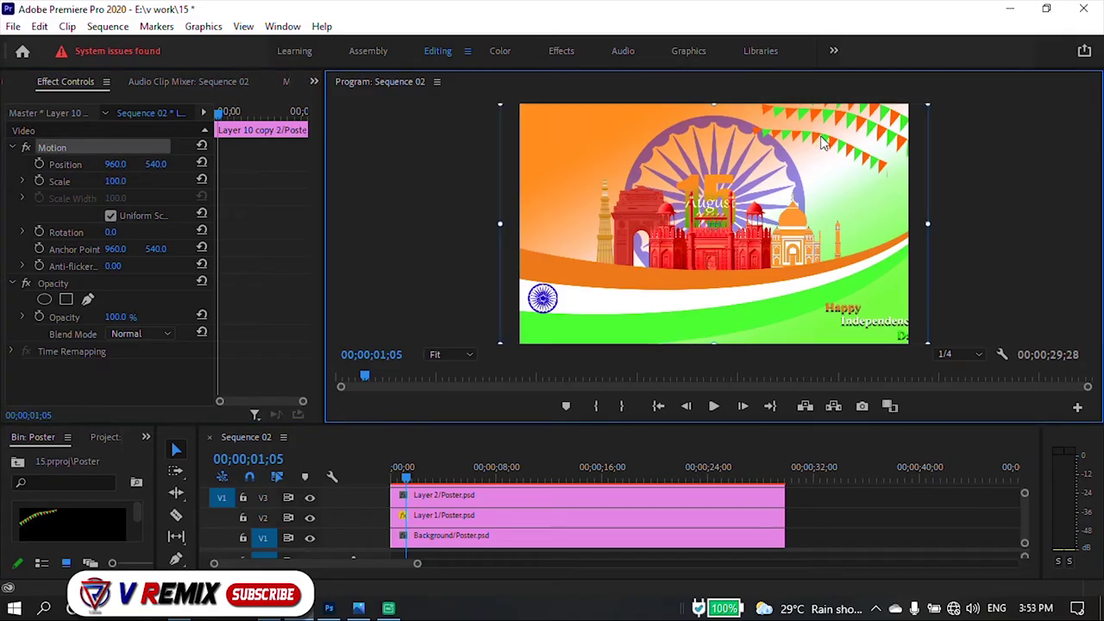
right_click(821, 141)
mouse_move(841, 595)
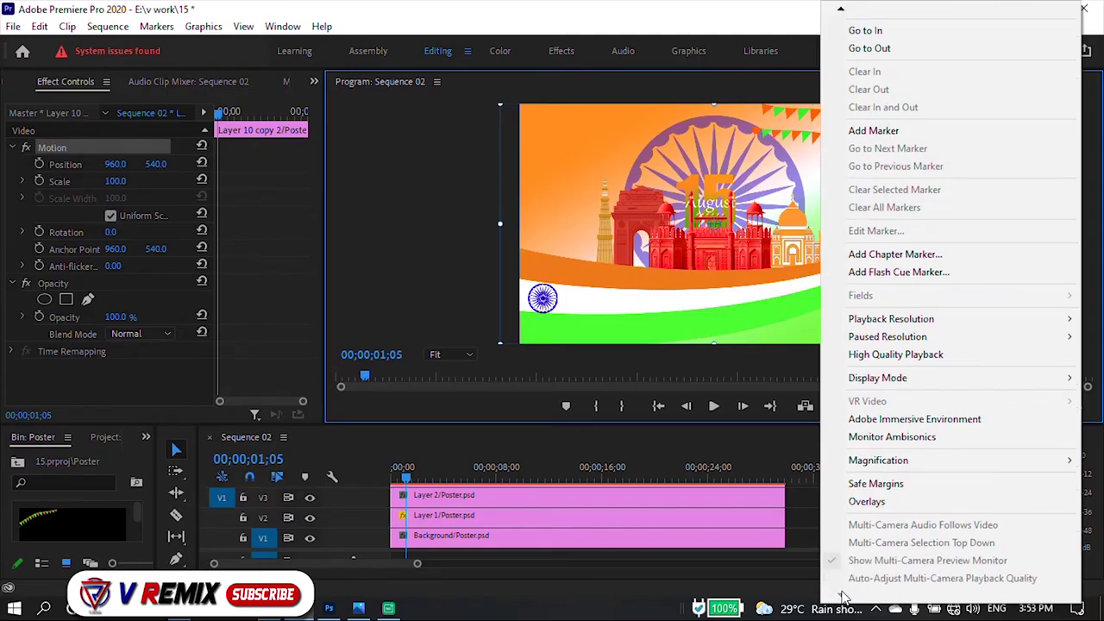
click(601, 254)
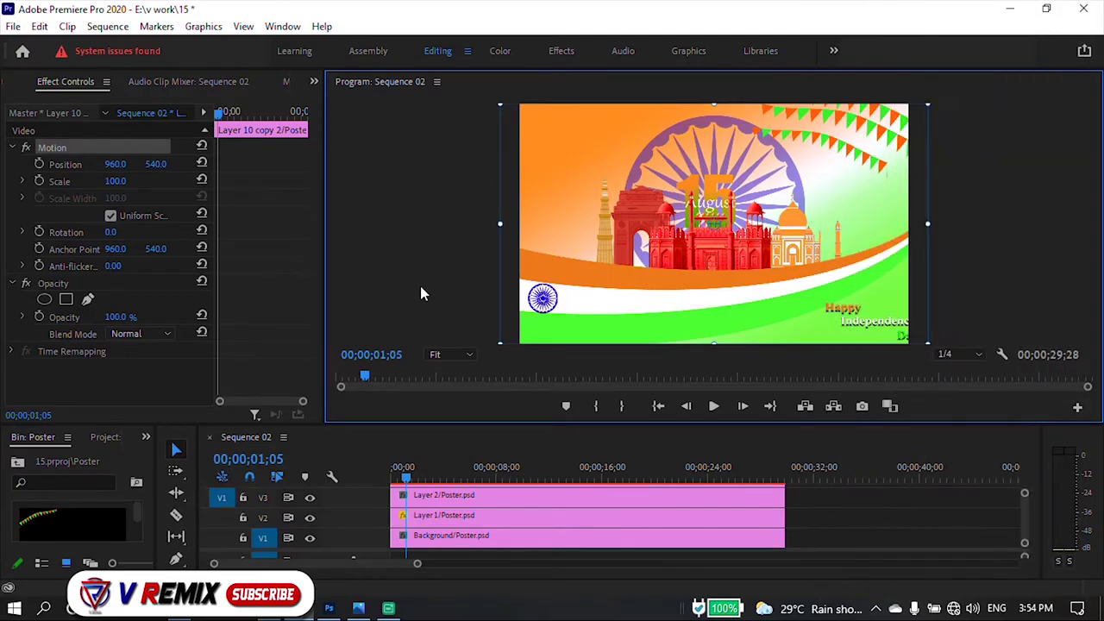
drag(113, 250, 120, 250)
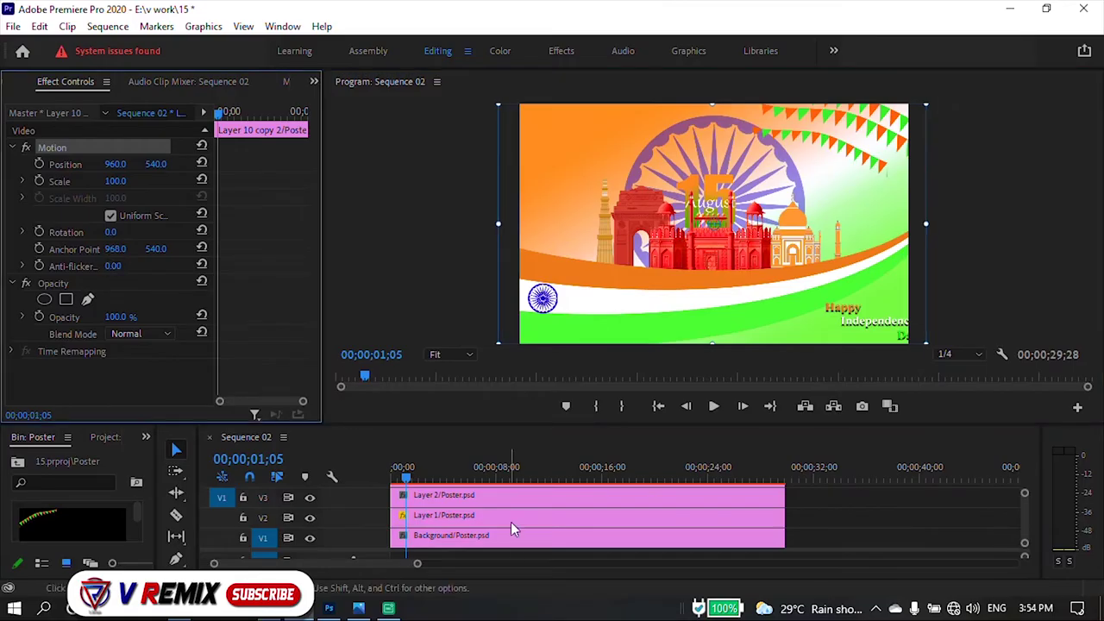
Scale Layer 10 copy to 85 and rotate it, then set Layer 10 copy 2's anchor X to 974.
click(1025, 518)
scroll(1026, 520, up, 5)
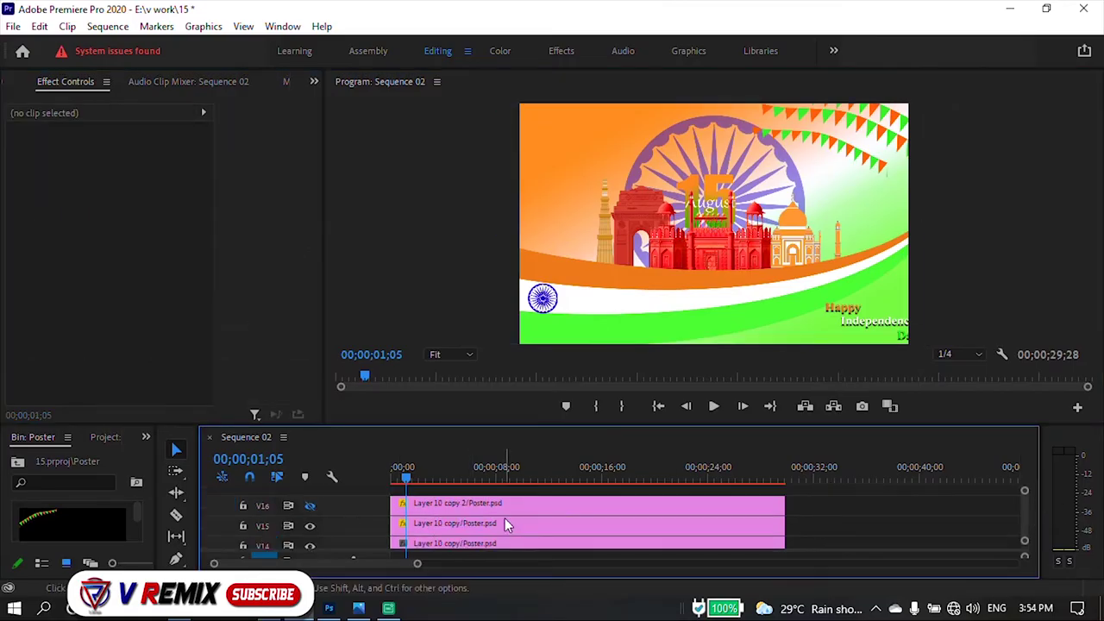
click(759, 524)
drag(113, 181, 127, 181)
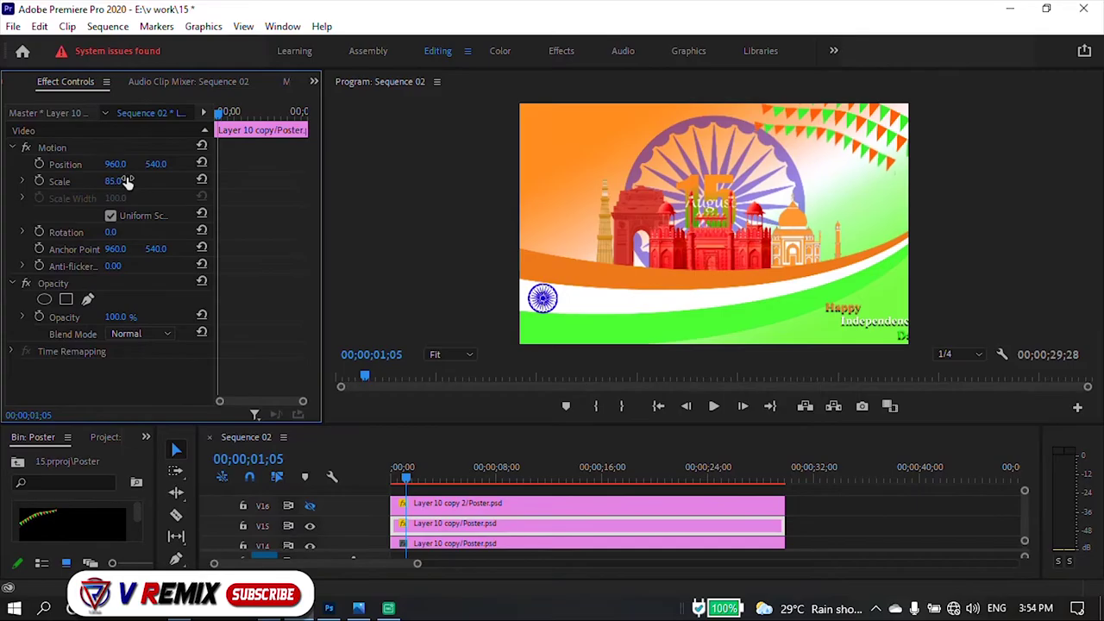
drag(111, 233, 201, 233)
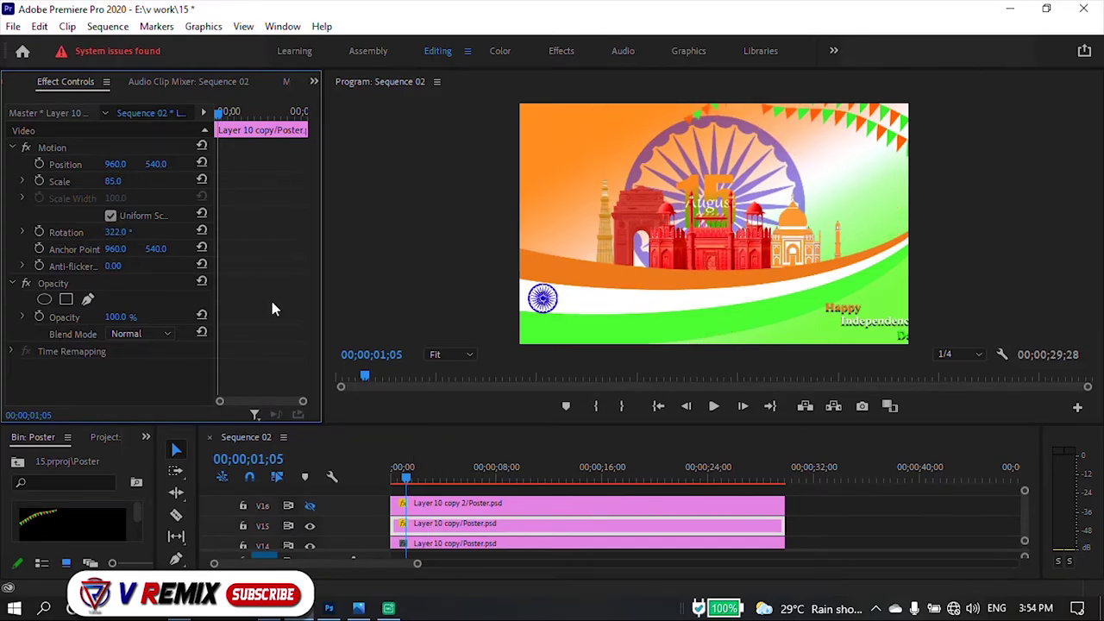
click(694, 119)
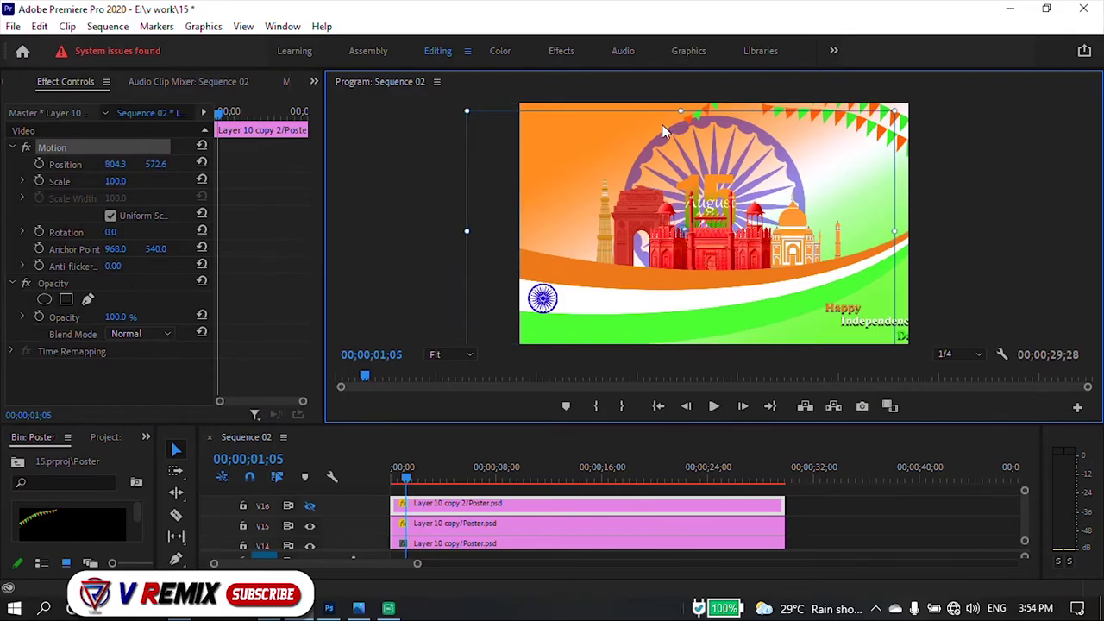
drag(114, 251, 128, 251)
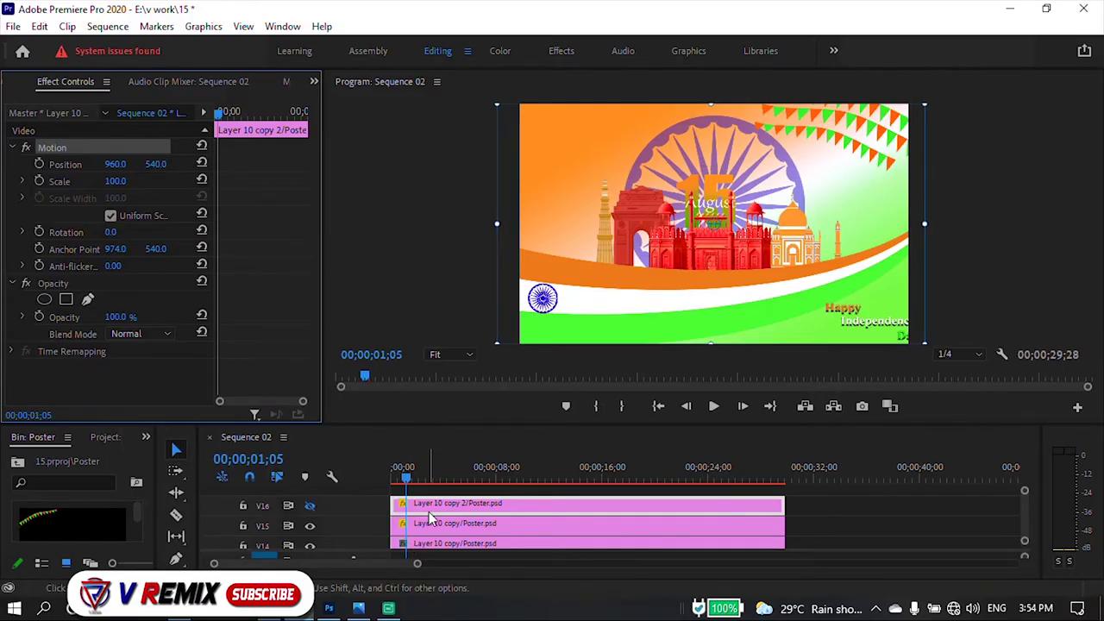
Replace the V15 garland with an Alt-drag copy of Layer 10 copy 2 and shrink it slightly.
click(418, 523)
key(Delete)
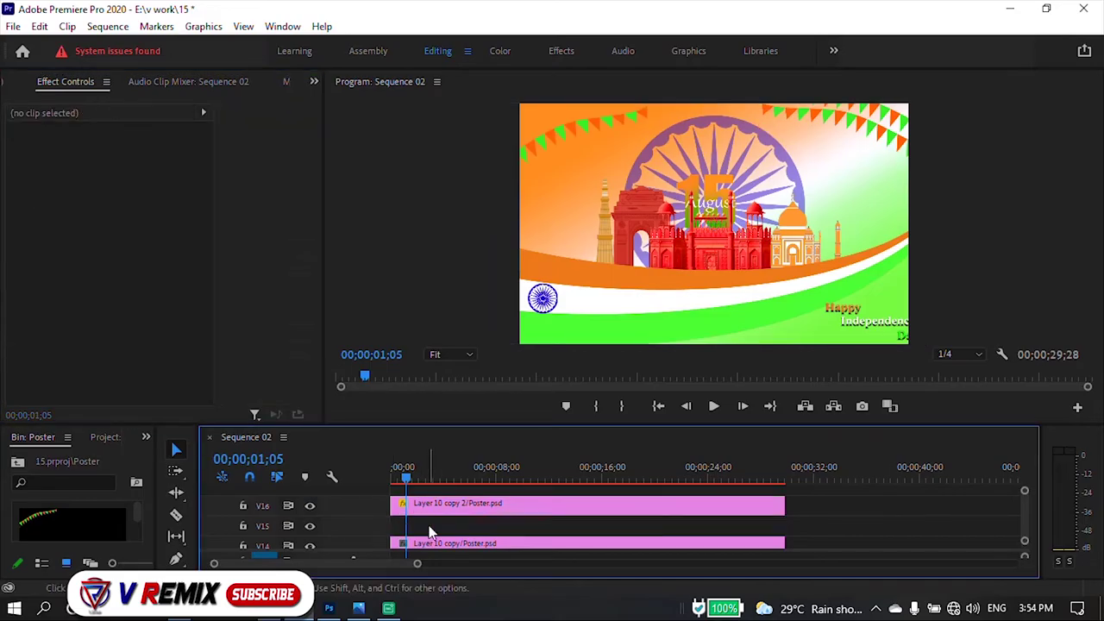
drag(460, 518, 457, 533)
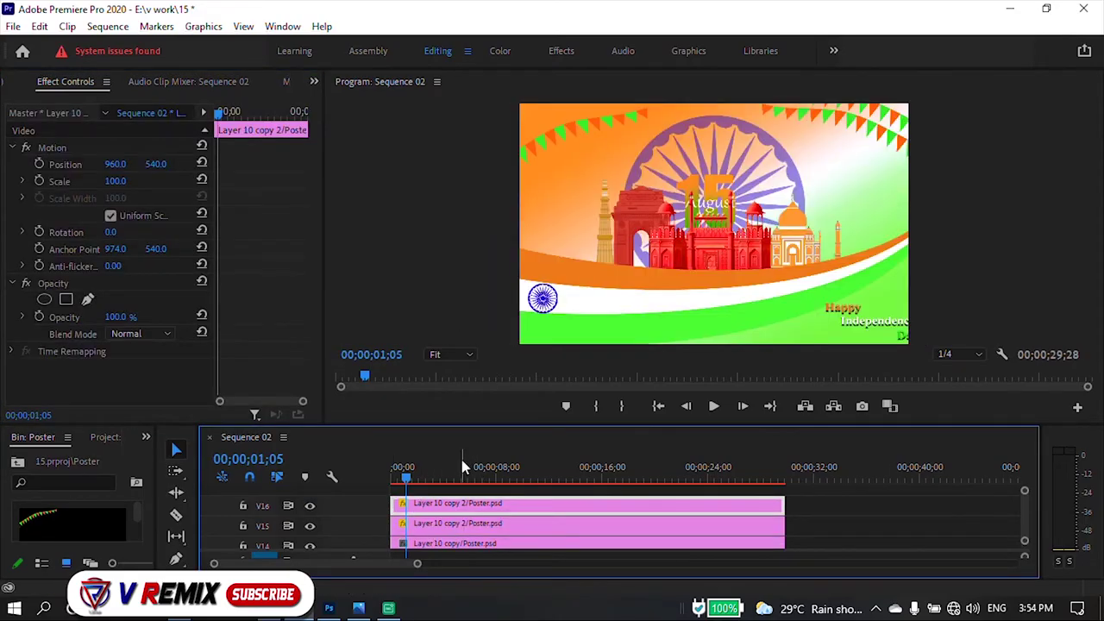
drag(115, 183, 112, 183)
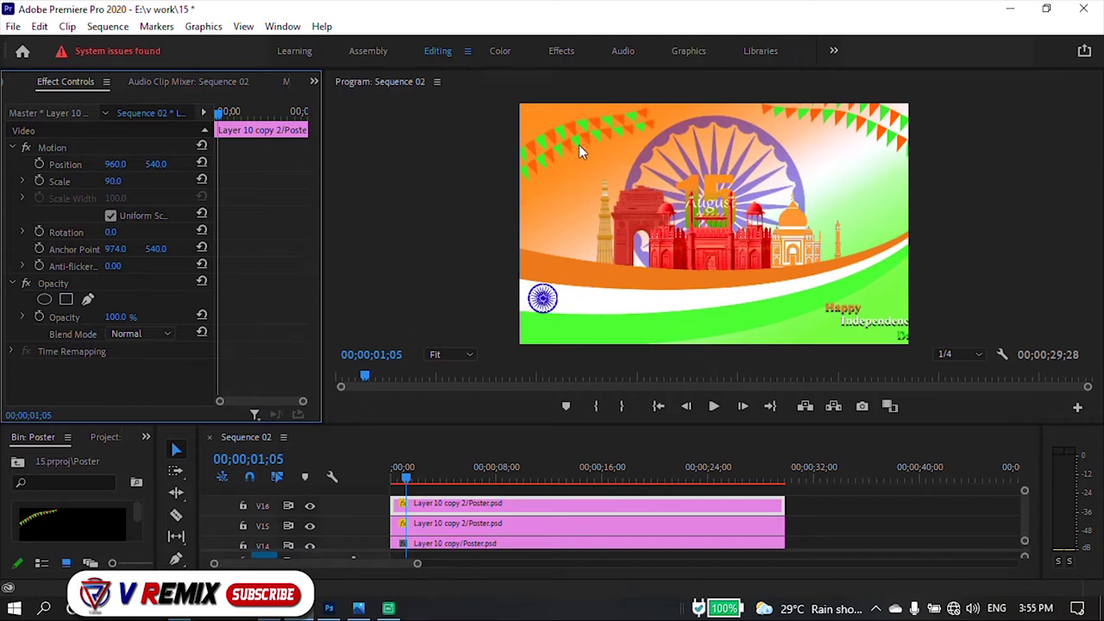
click(447, 528)
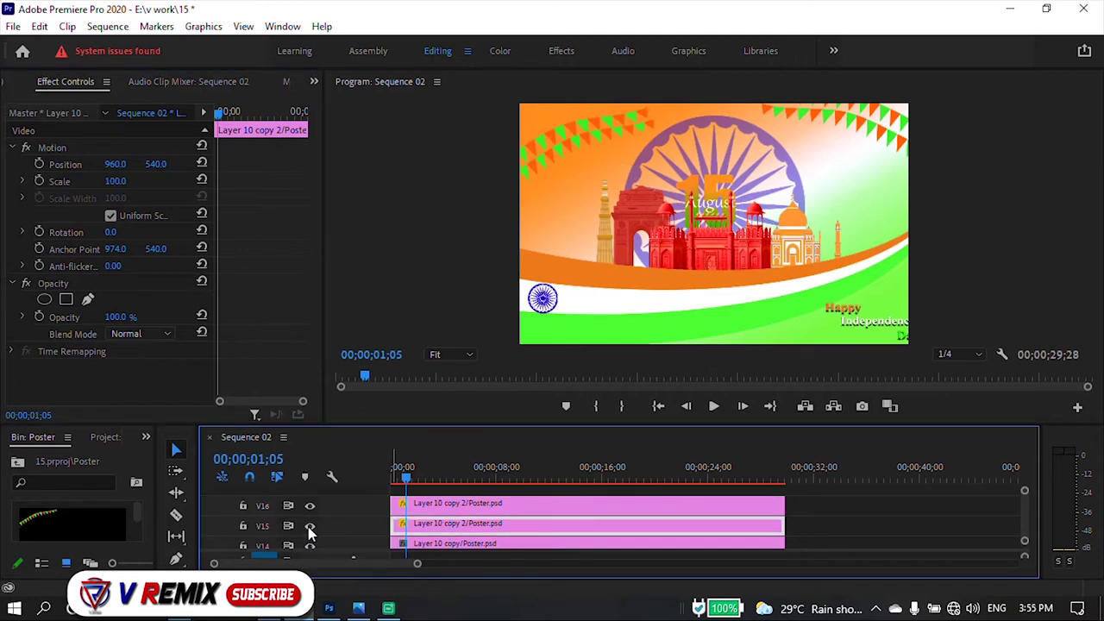
Position the V16 garland at 691, 443 in the poster's top-left.
click(454, 511)
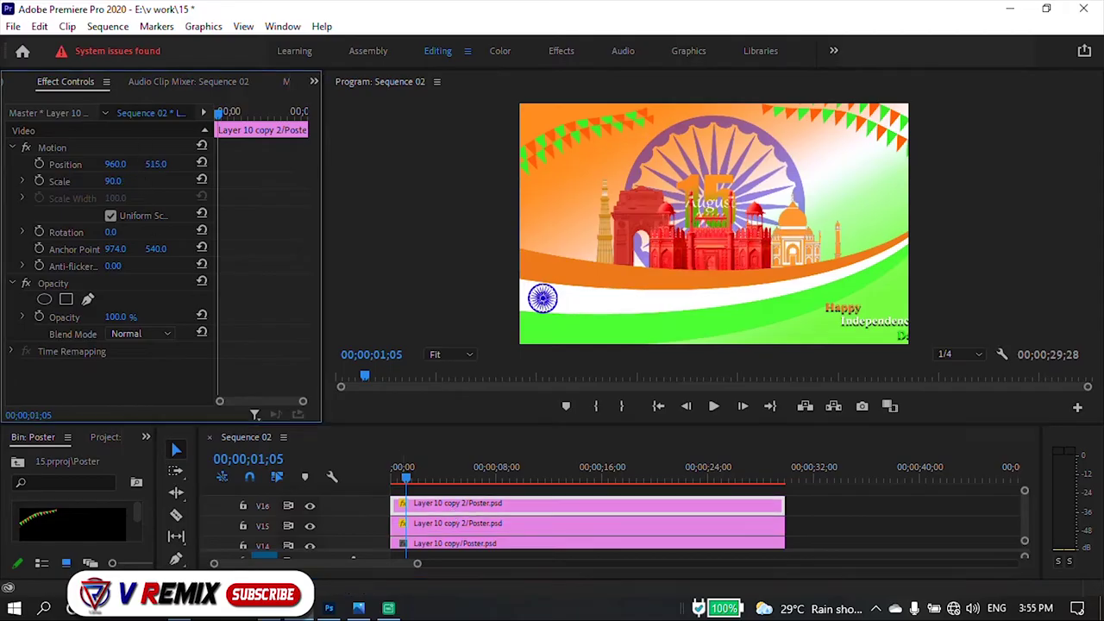
drag(114, 164, 151, 163)
drag(156, 164, 163, 167)
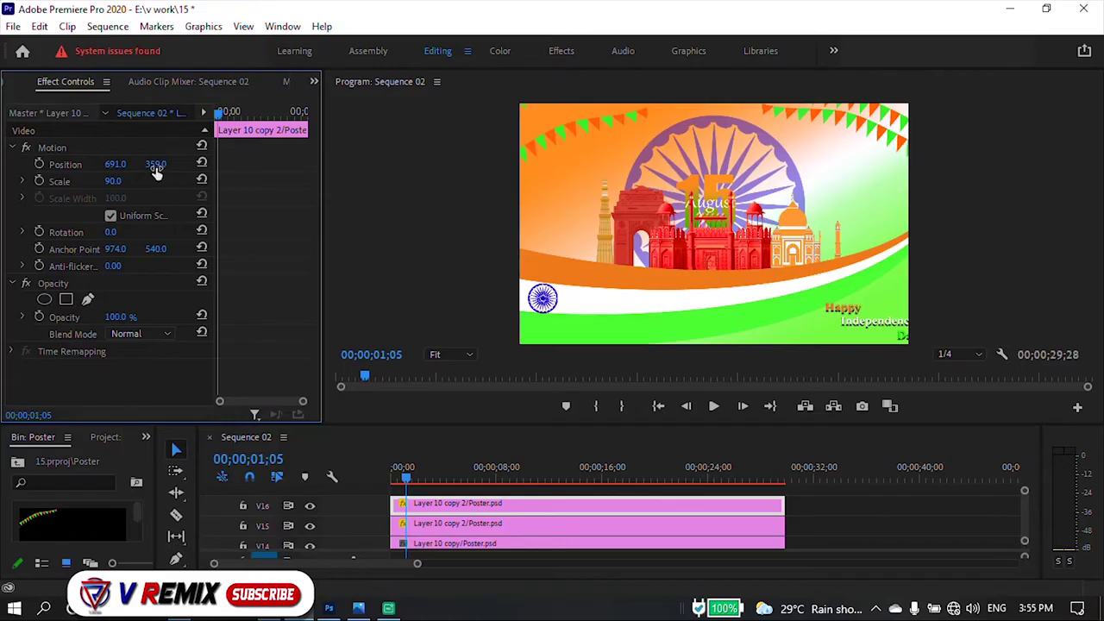
click(112, 165)
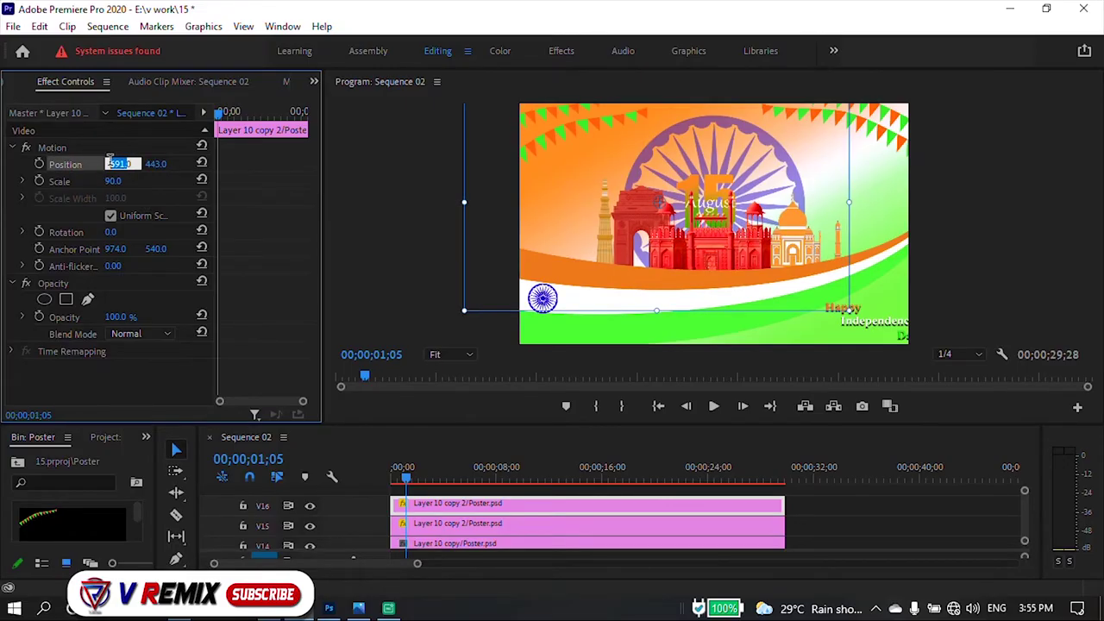
click(433, 239)
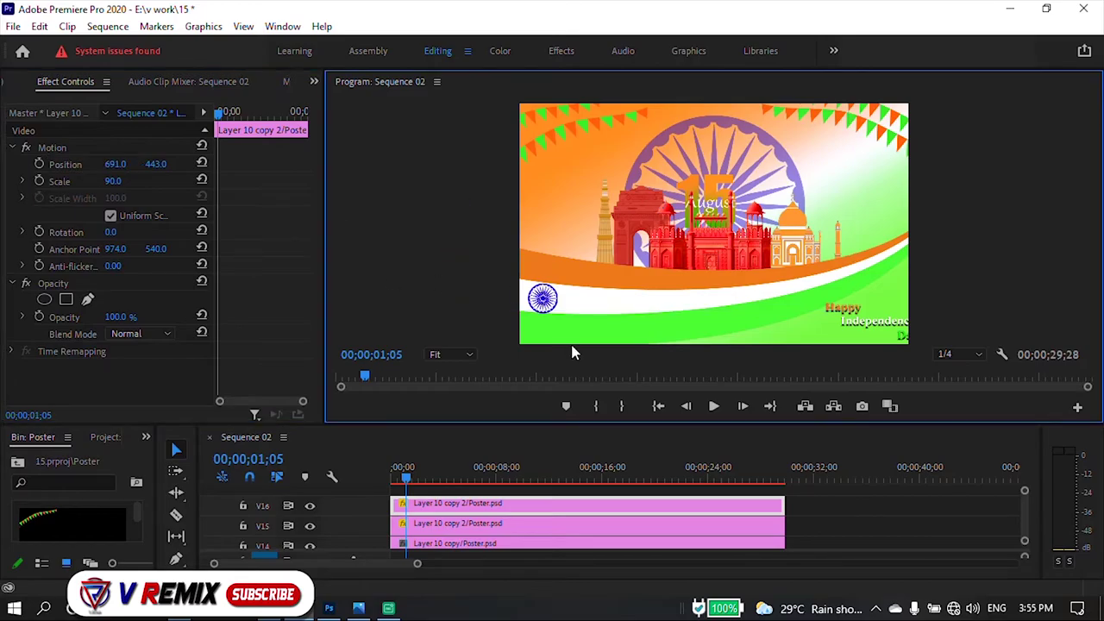
drag(405, 476, 393, 476)
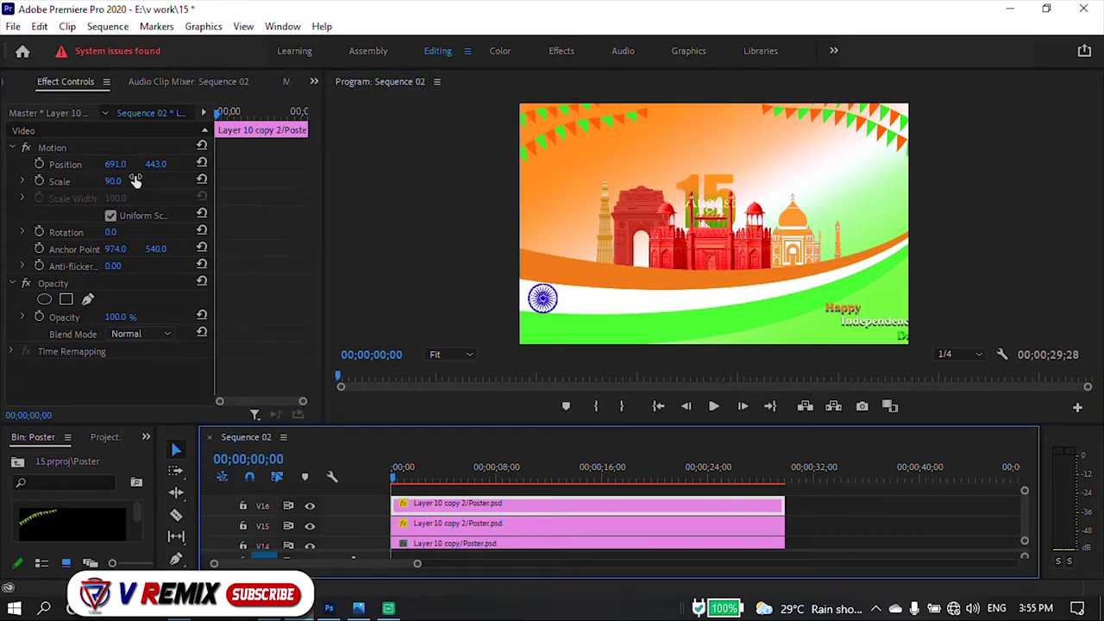
Try garland position and scale keyframes with an end position of 735 at 29;11, then turn them off.
click(39, 164)
click(39, 181)
click(782, 480)
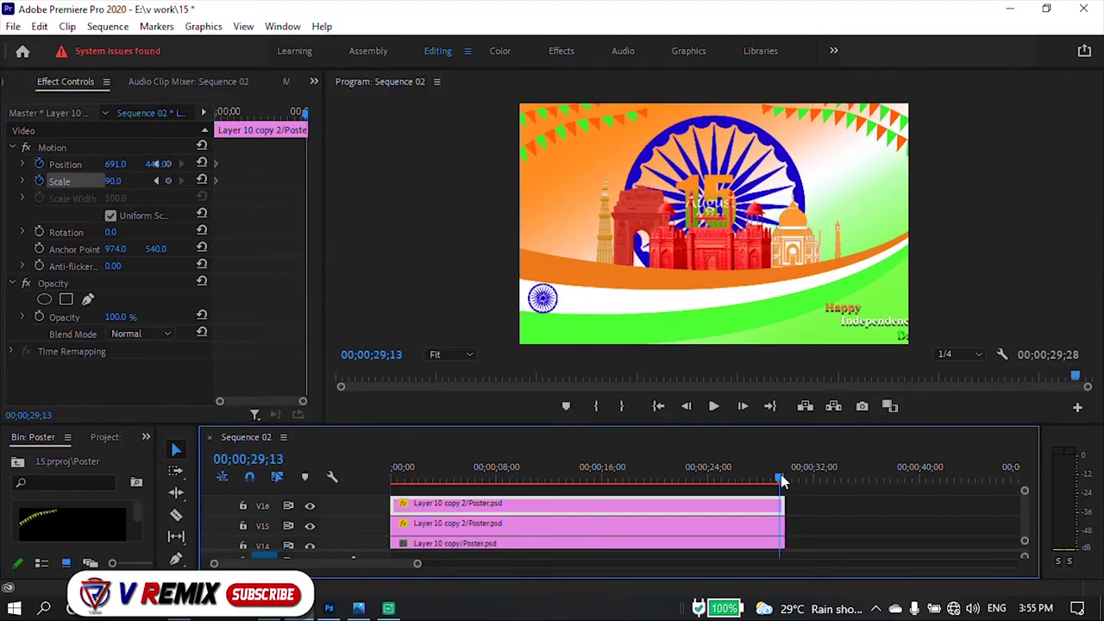
drag(783, 480, 778, 480)
drag(118, 170, 165, 170)
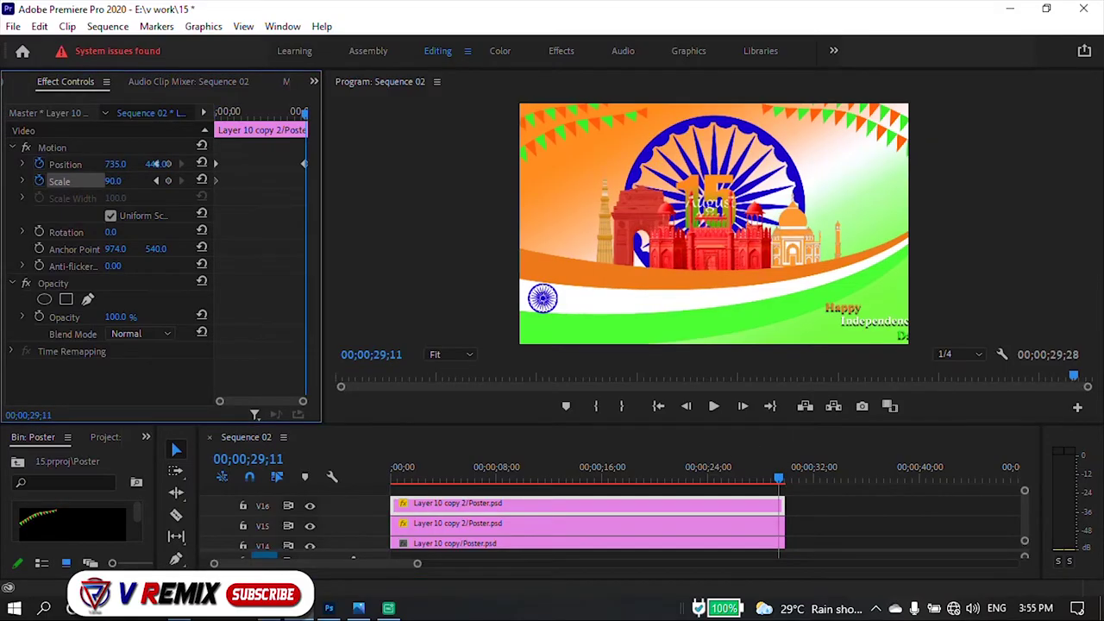
click(39, 181)
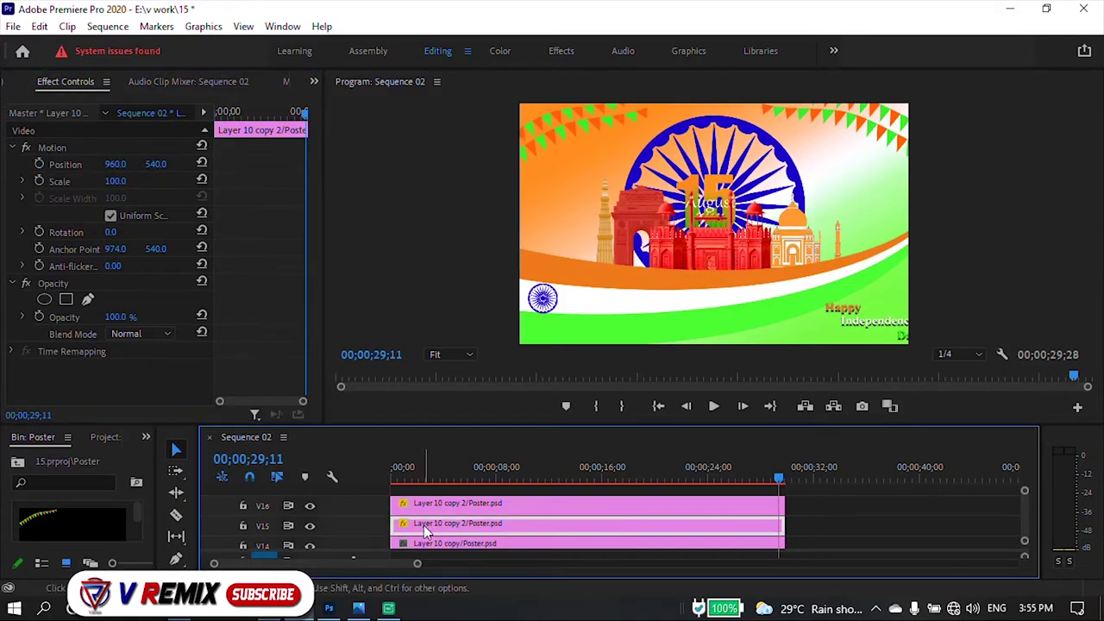
click(38, 164)
Delete the scale keyframes and restart position and scale keyframing from the first frame.
click(39, 180)
click(38, 180)
key(Return)
click(315, 463)
key(Home)
click(38, 181)
click(38, 164)
Add an end position keyframe of 1064 at 28;27 and preview the garland sliding across.
drag(294, 112, 304, 112)
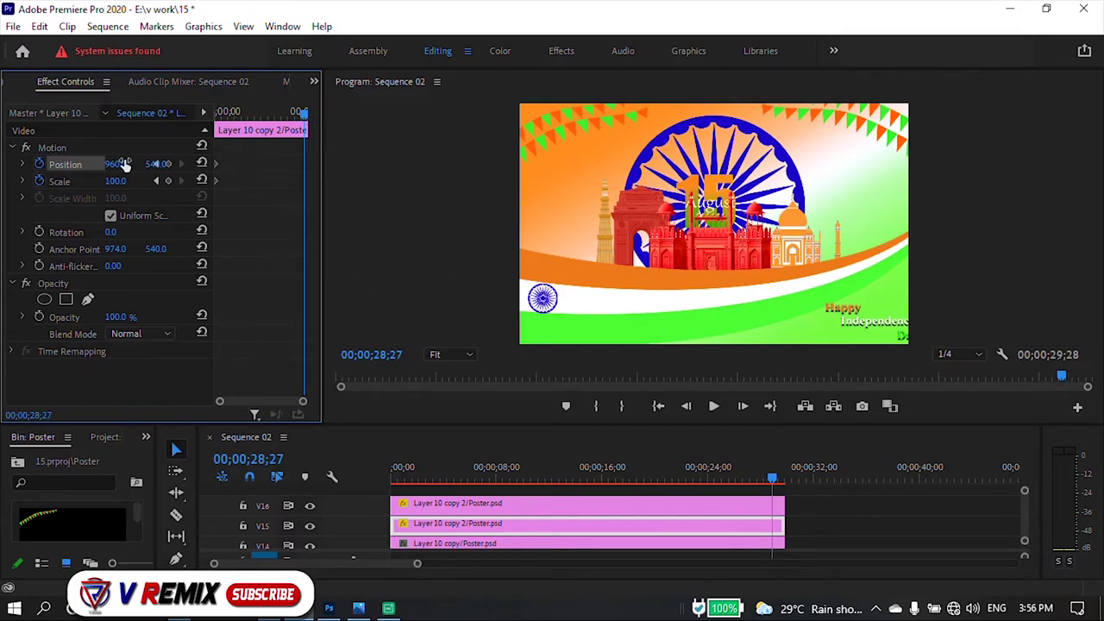
drag(116, 164, 155, 164)
drag(455, 466, 742, 427)
drag(741, 472, 371, 477)
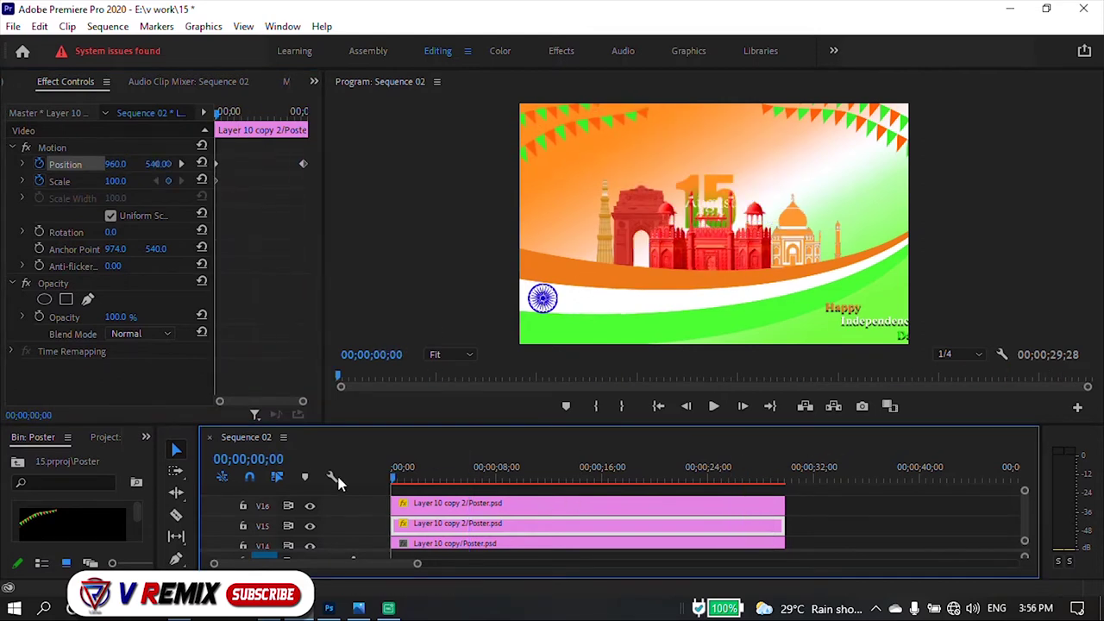
scroll(1025, 492, down, 3)
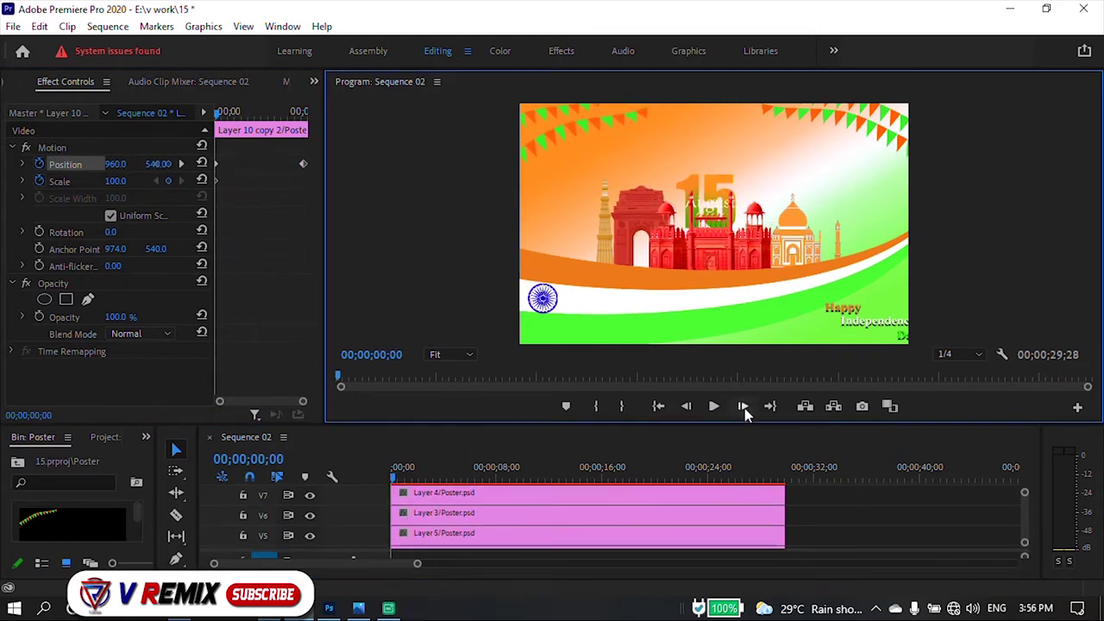
drag(745, 423, 751, 383)
scroll(1026, 482, up, 3)
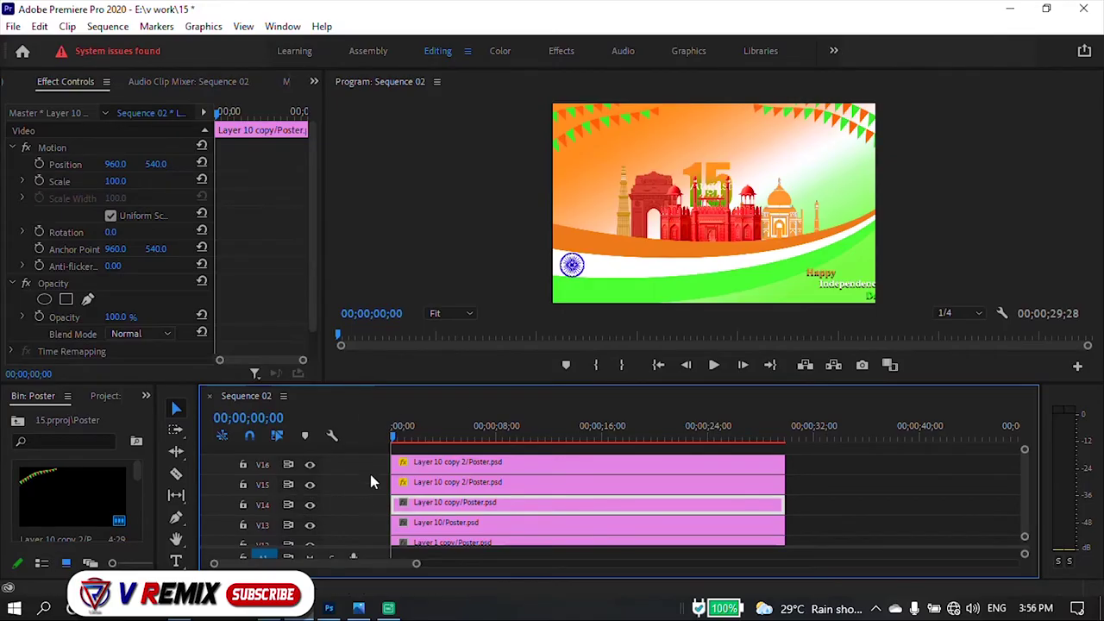
Keyframe Layer 10 copy's Position so it drifts up and left by the clip end.
click(41, 167)
click(40, 165)
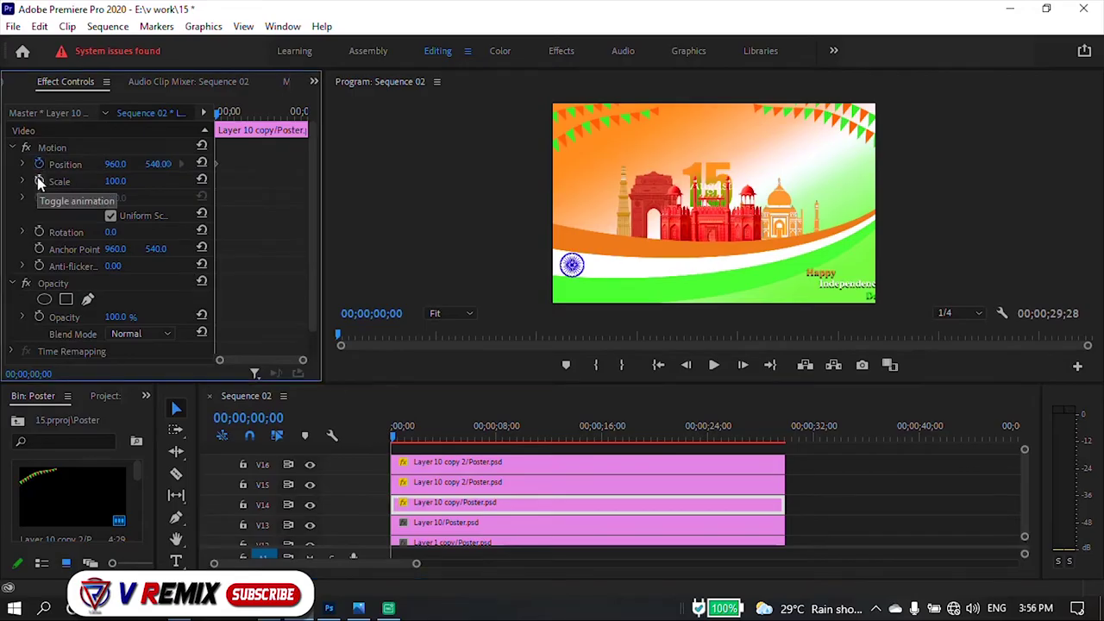
drag(290, 112, 303, 112)
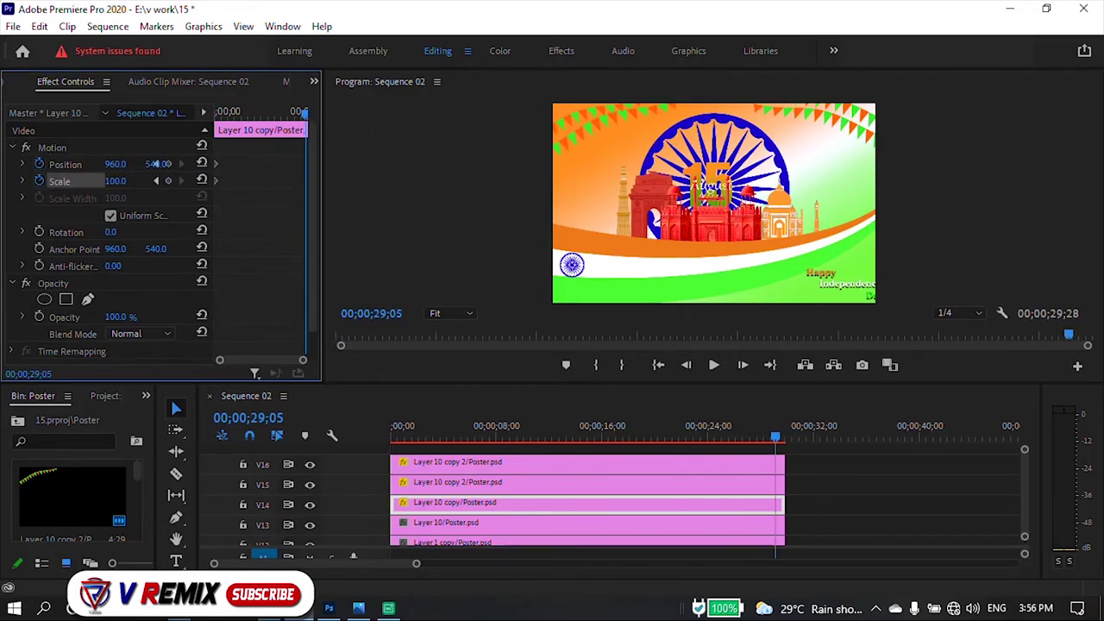
drag(116, 164, 52, 164)
mouse_move(160, 164)
mouse_down()
mouse_move(108, 164)
mouse_move(138, 164)
mouse_move(125, 163)
mouse_up()
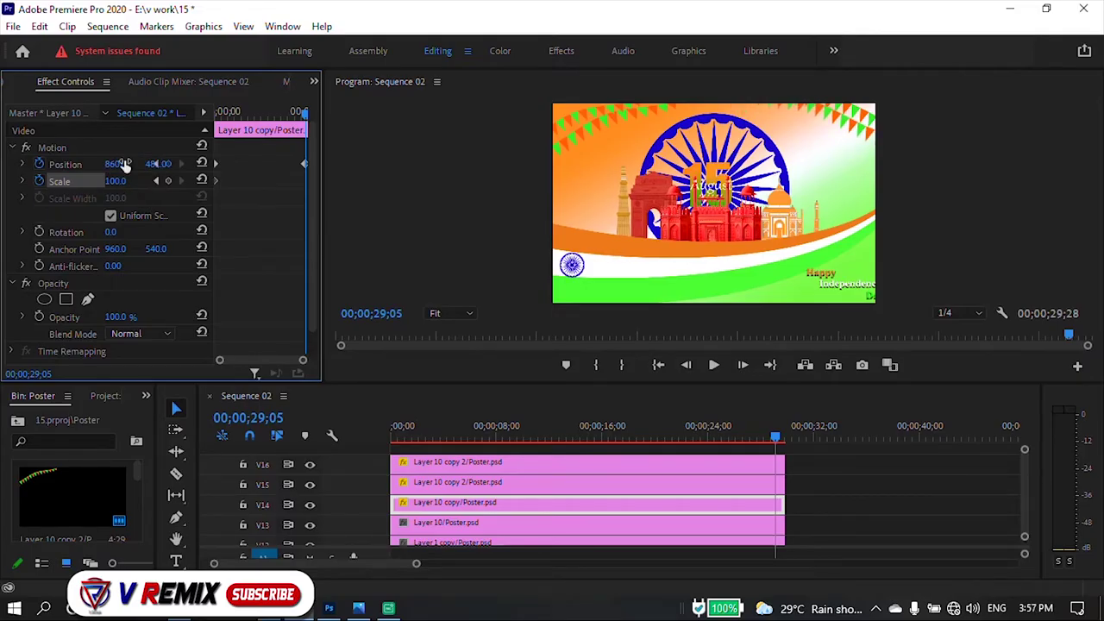
Keyframe Layer 10's Position and Scale so it drifts right from 960 to 1078 by 27;18.
click(421, 524)
click(290, 367)
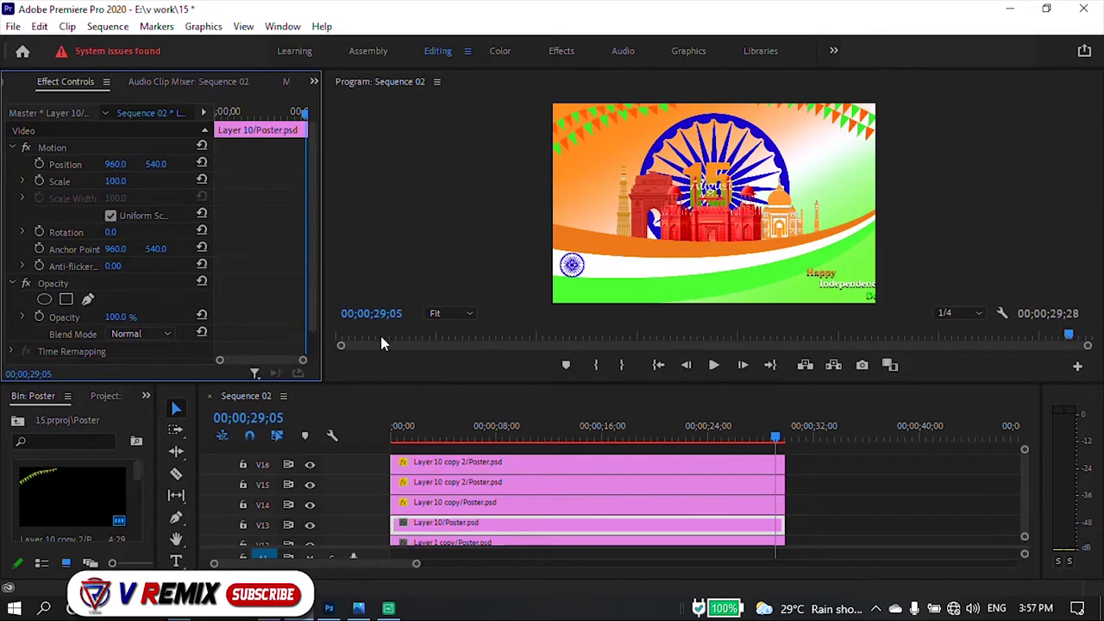
key(Home)
click(39, 164)
click(42, 180)
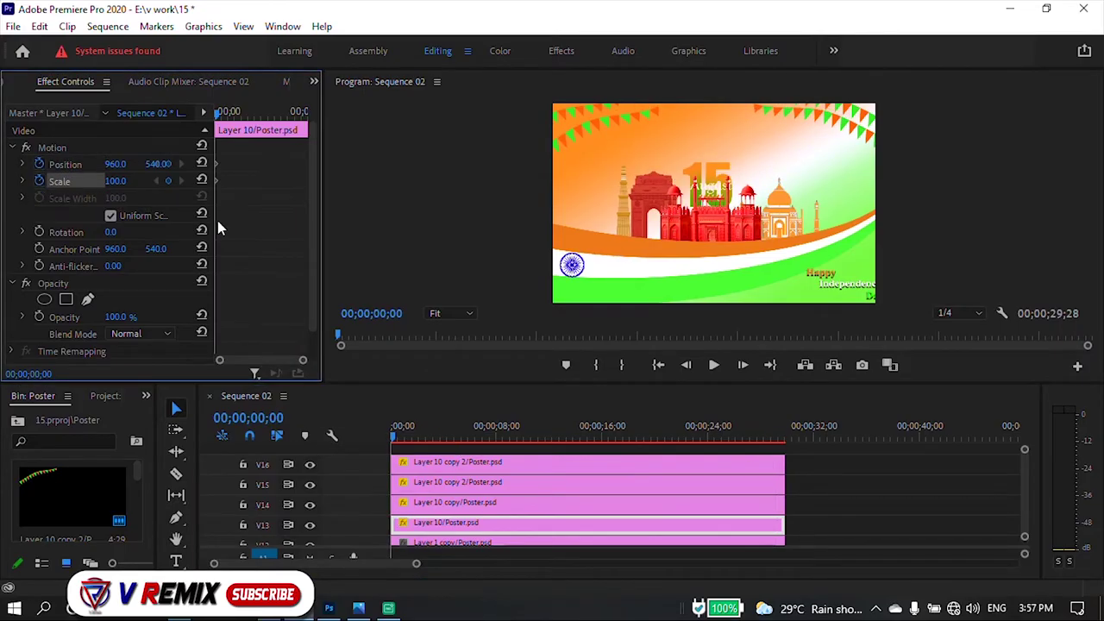
drag(293, 112, 299, 112)
drag(114, 164, 151, 164)
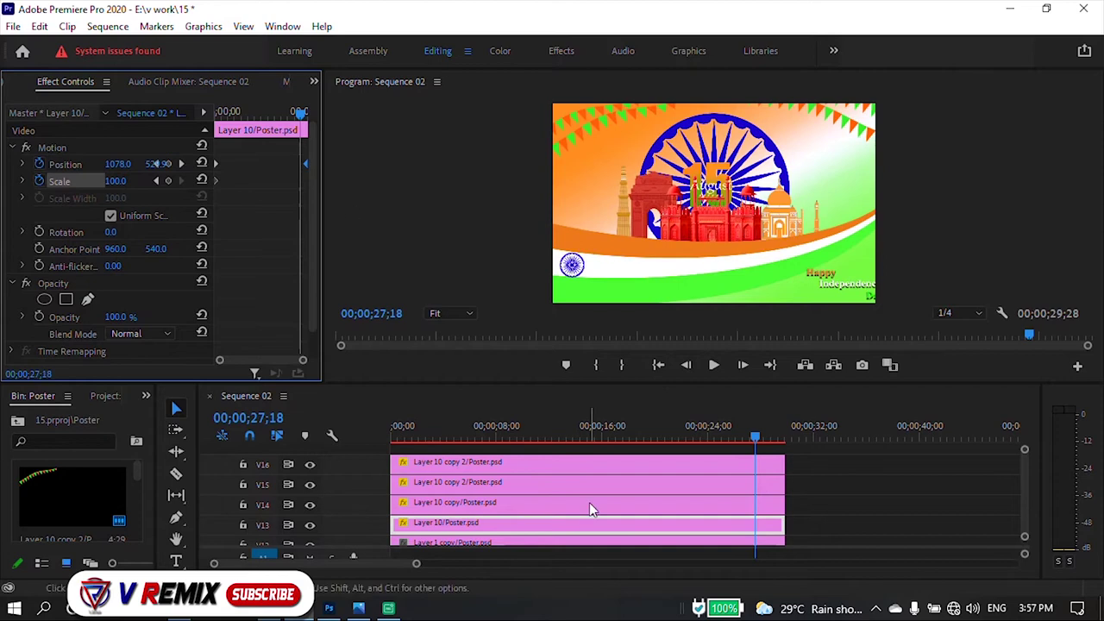
Play back the animation and lock tracks V16 through V13.
click(395, 431)
key(space)
key(space)
drag(242, 464, 243, 524)
Make the timeline taller and select the Layer 1 copy chakra clip on V12.
scroll(1026, 483, down, 5)
scroll(1032, 478, down, 2)
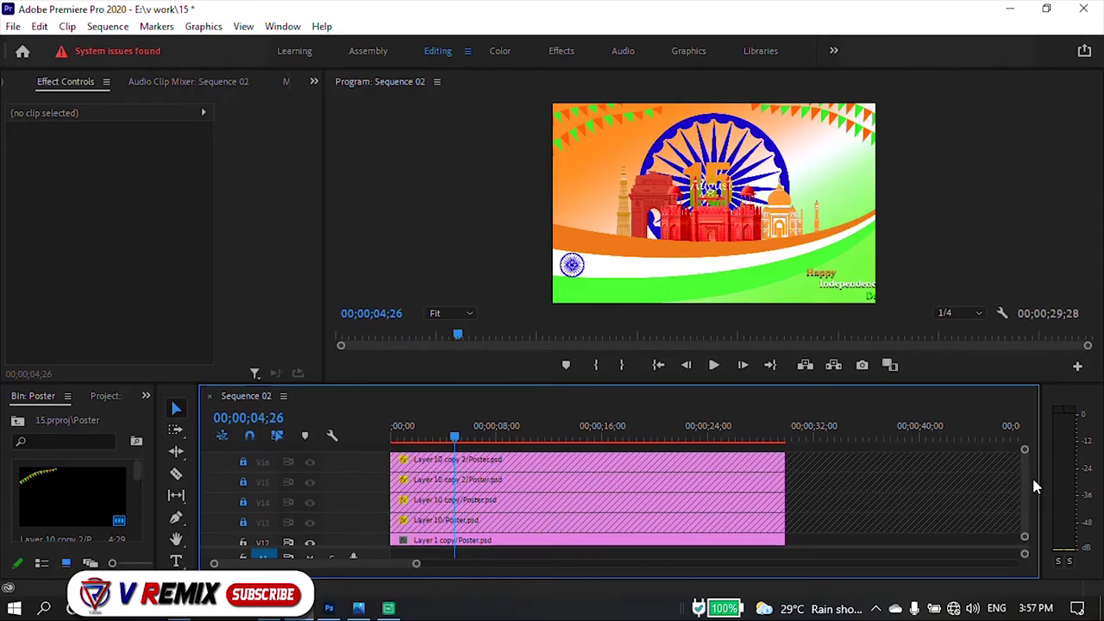
drag(863, 386, 862, 368)
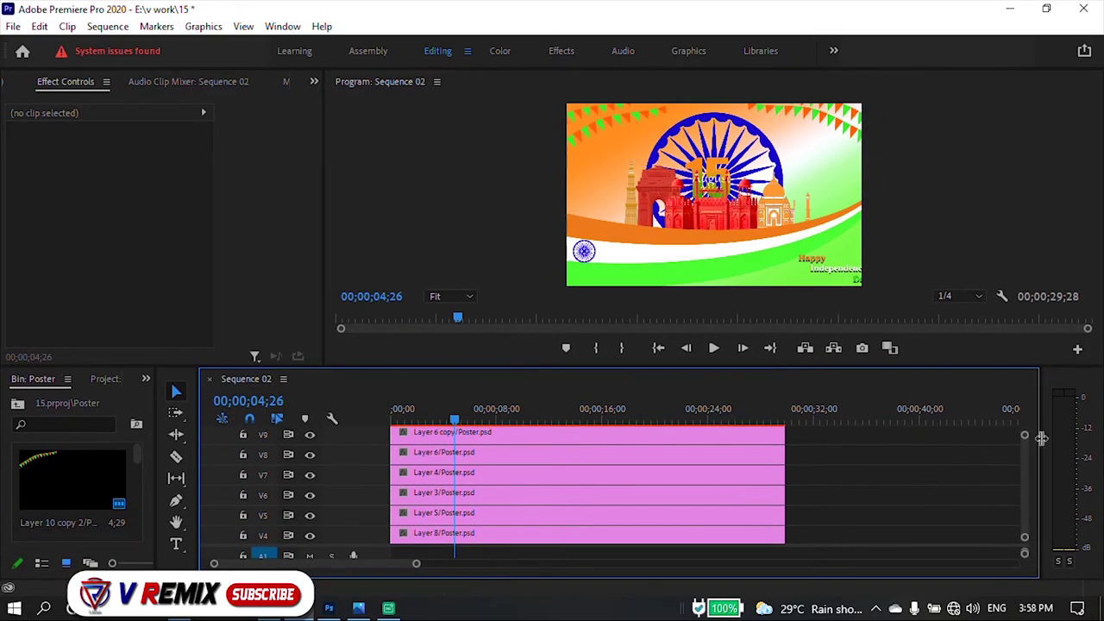
scroll(1026, 451, up, 4)
scroll(1028, 452, down, 4)
scroll(1028, 440, up, 2)
scroll(1028, 438, up, 2)
click(773, 452)
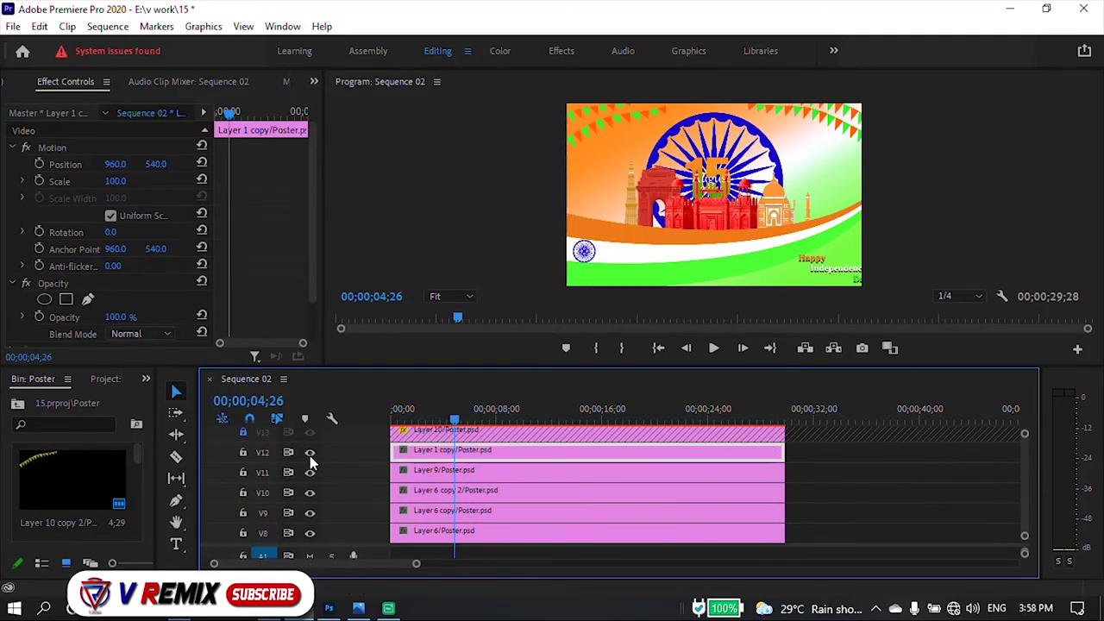
Try a Rotation keyframe on the chakra, then delete it so rotation stays at 0°.
click(392, 410)
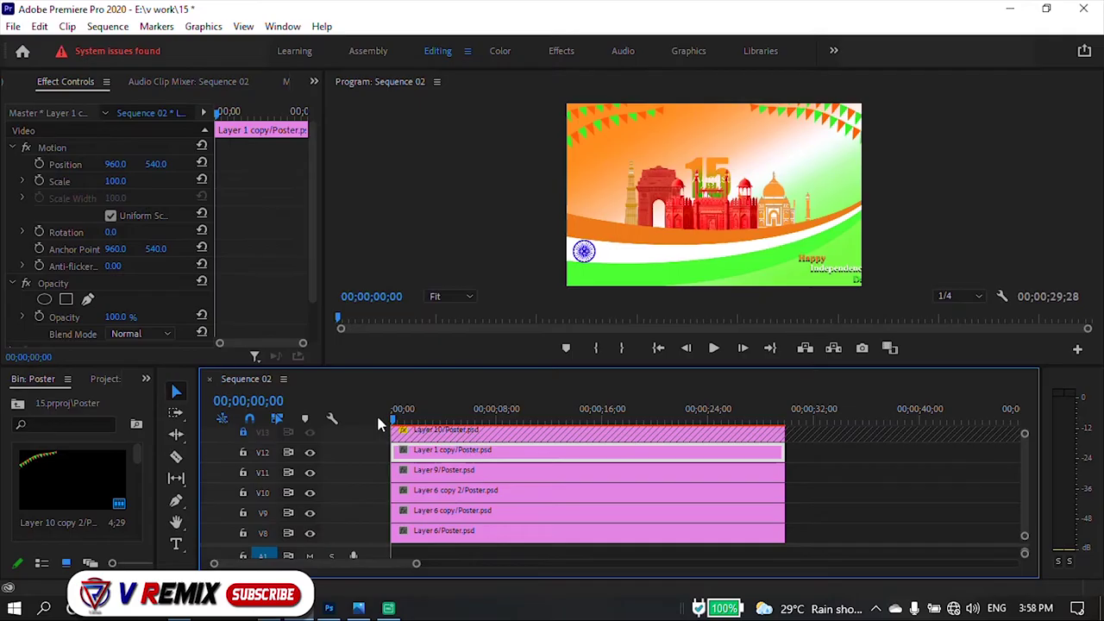
click(39, 232)
drag(218, 113, 303, 113)
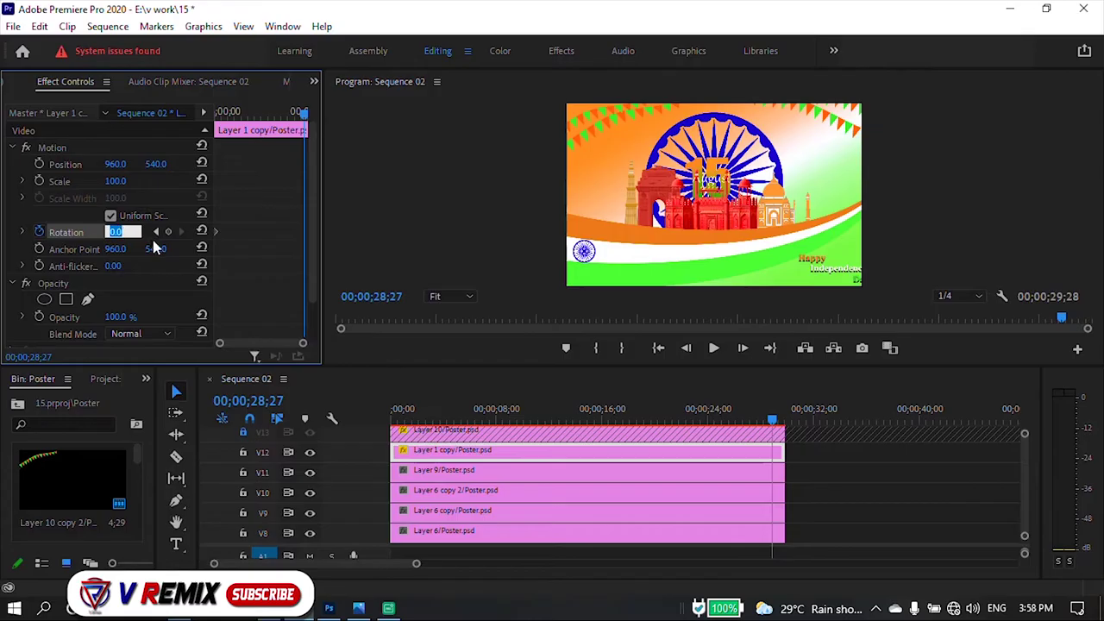
key(Return)
key(Home)
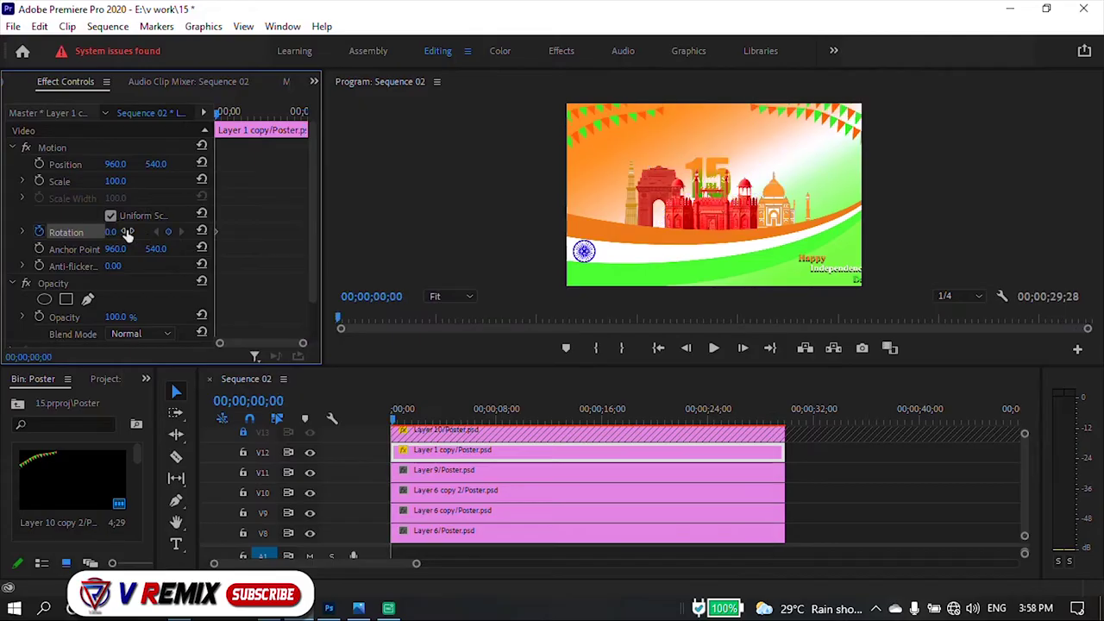
click(39, 232)
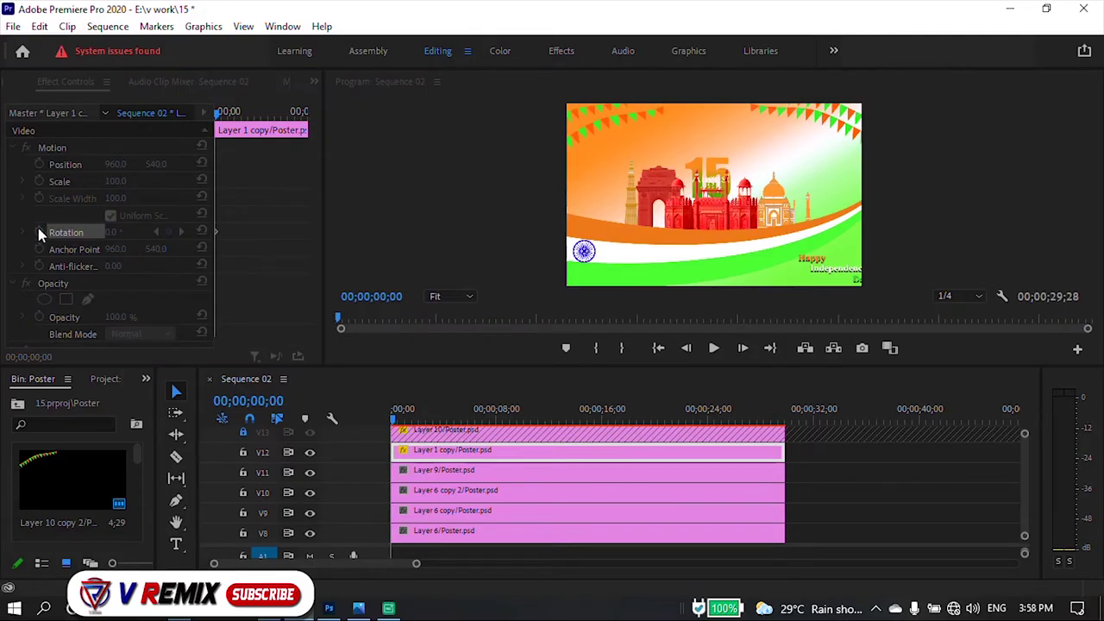
click(586, 316)
click(585, 252)
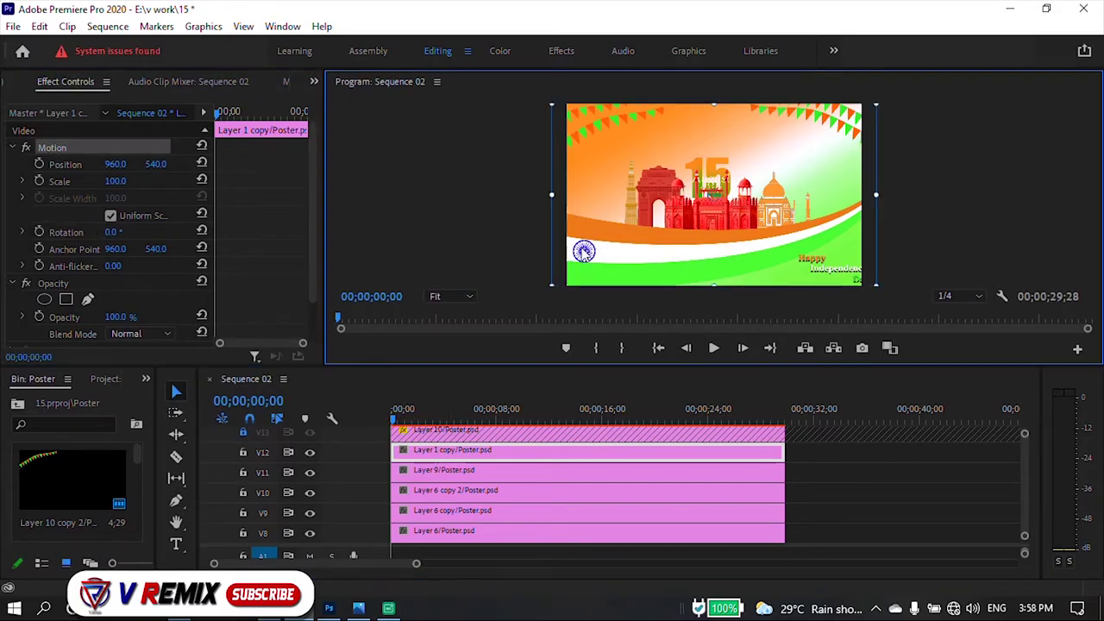
Move the chakra's anchor point onto the wheel centre in the Program Monitor.
drag(717, 198, 718, 200)
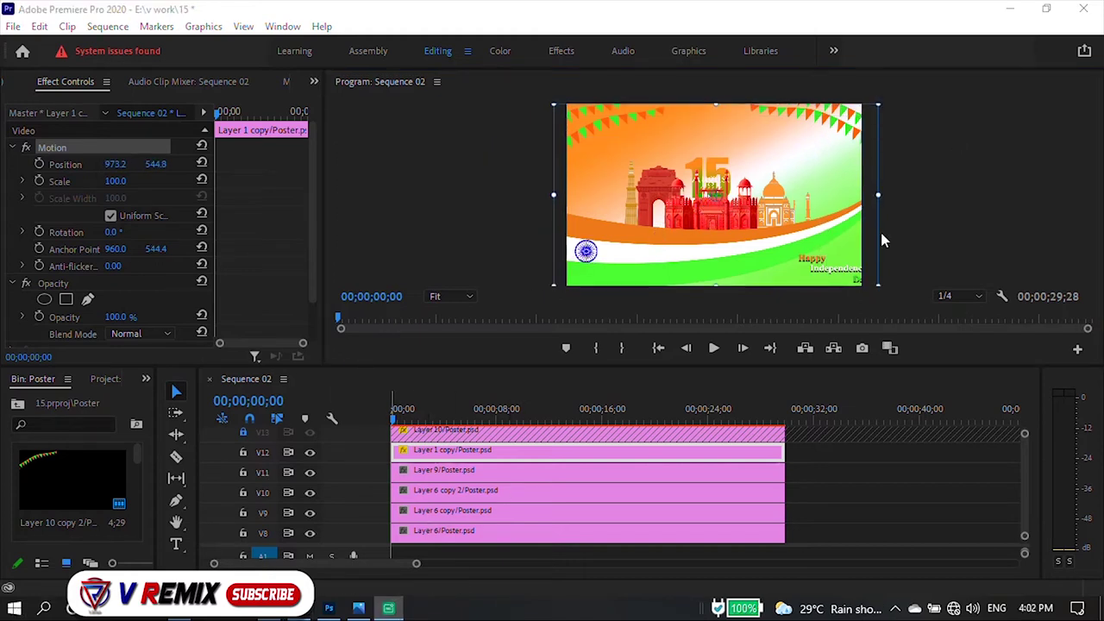
drag(715, 194, 592, 255)
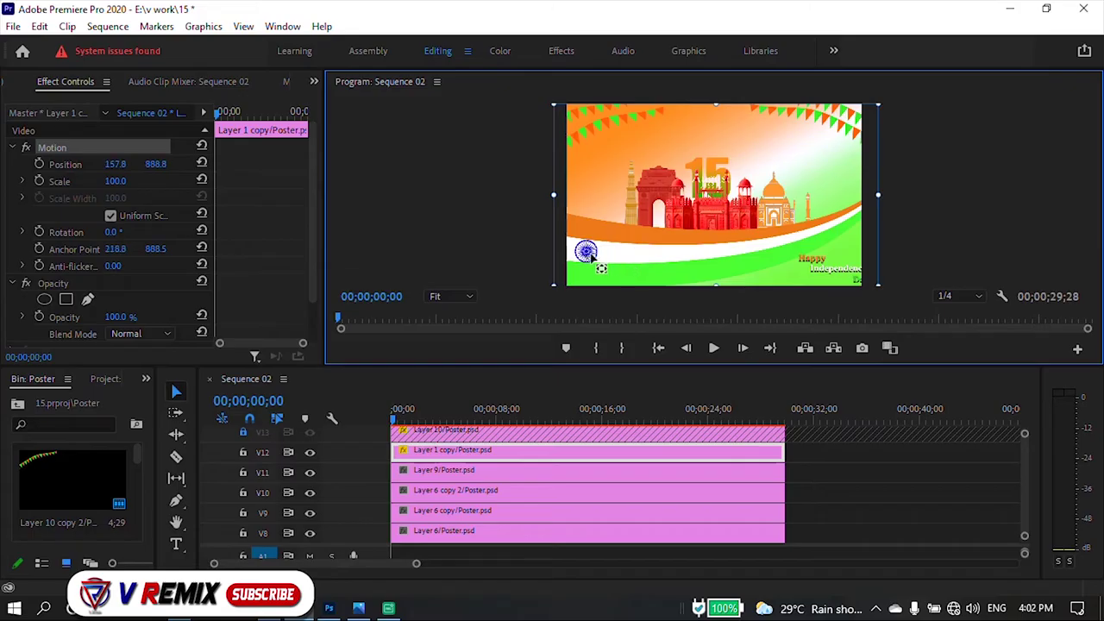
key(grave)
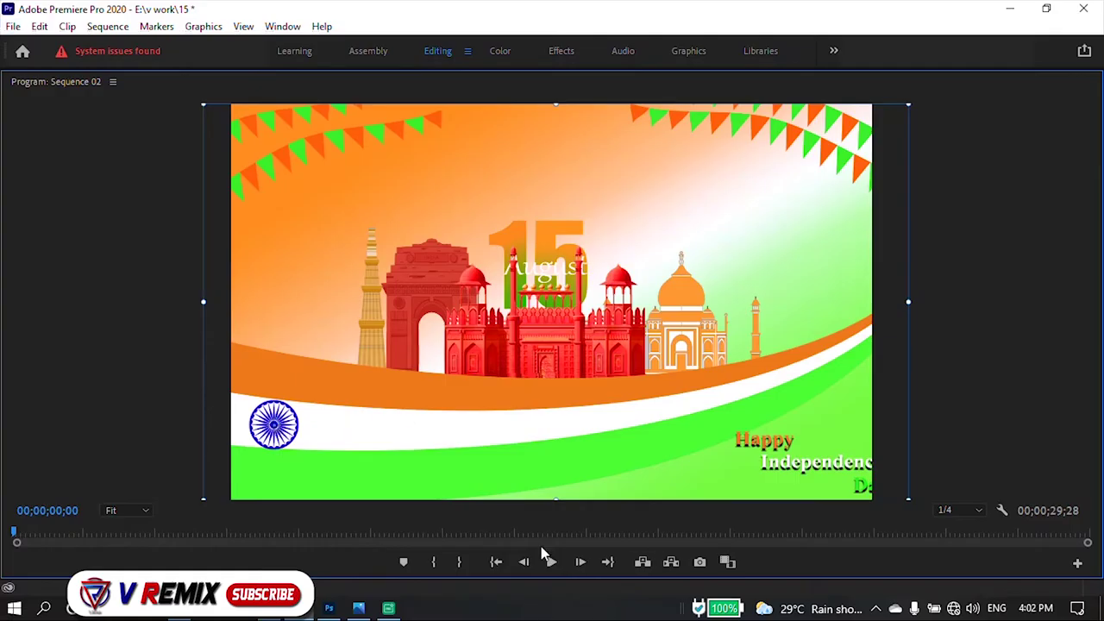
key(grave)
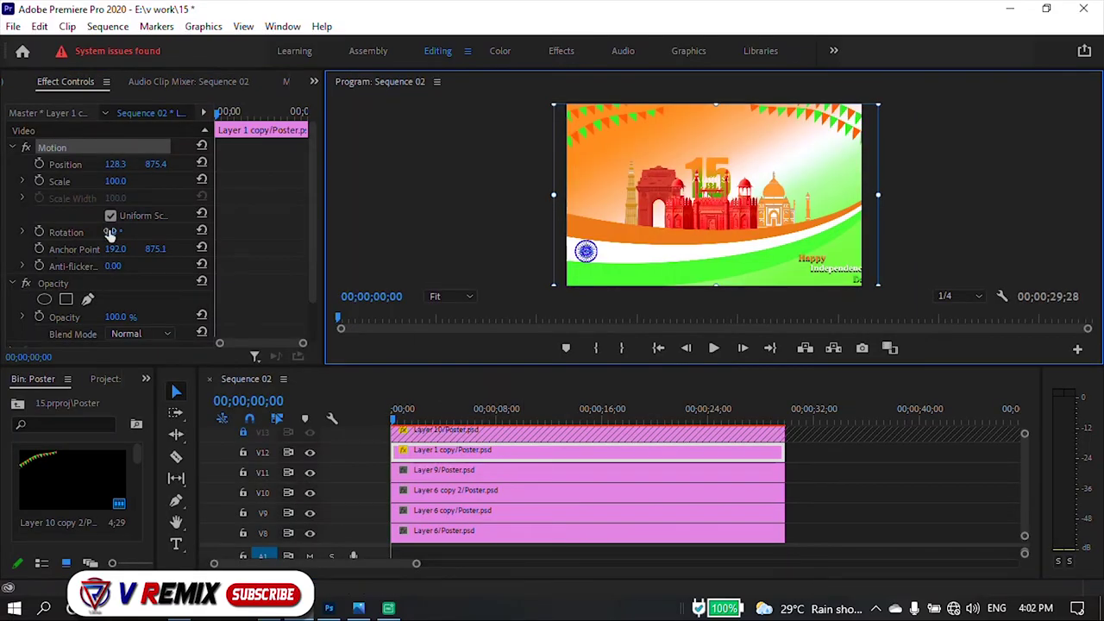
Keyframe Rotation from the clip start to 56 at the clip end.
click(39, 232)
drag(217, 112, 305, 115)
click(112, 232)
text(56)
key(Return)
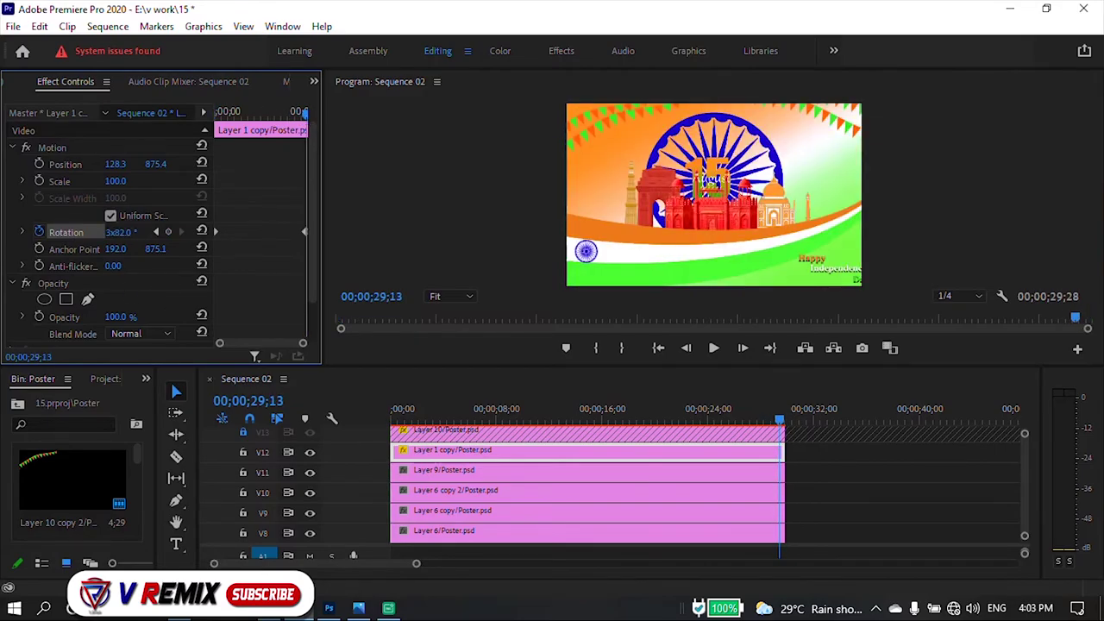
Preview the spinning chakra and lock track V12.
click(398, 410)
key(space)
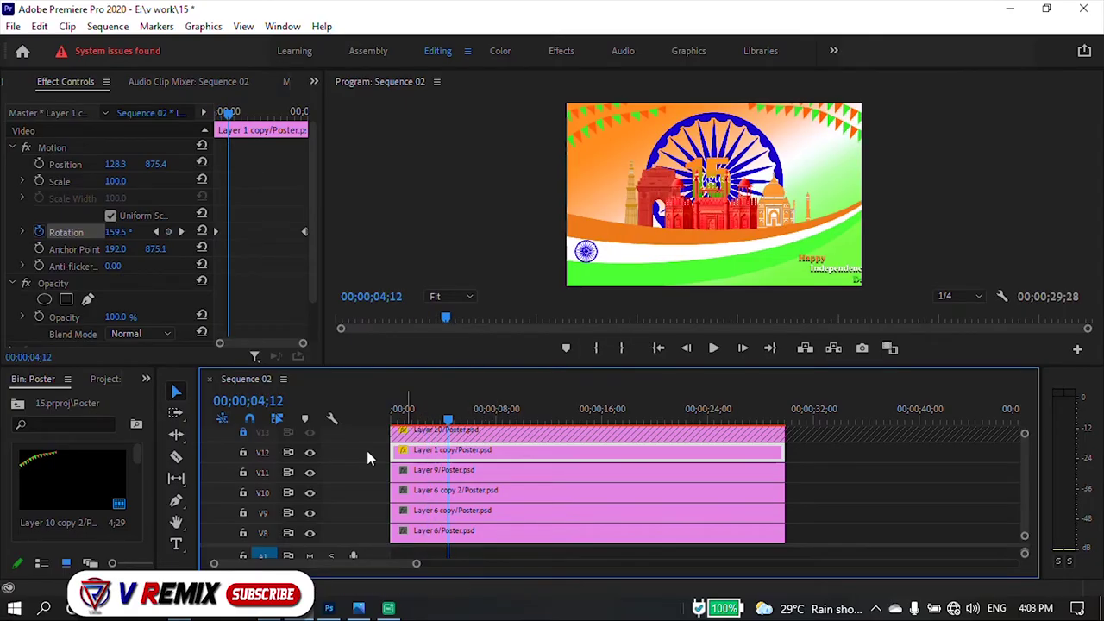
click(243, 452)
click(402, 409)
drag(423, 409, 399, 420)
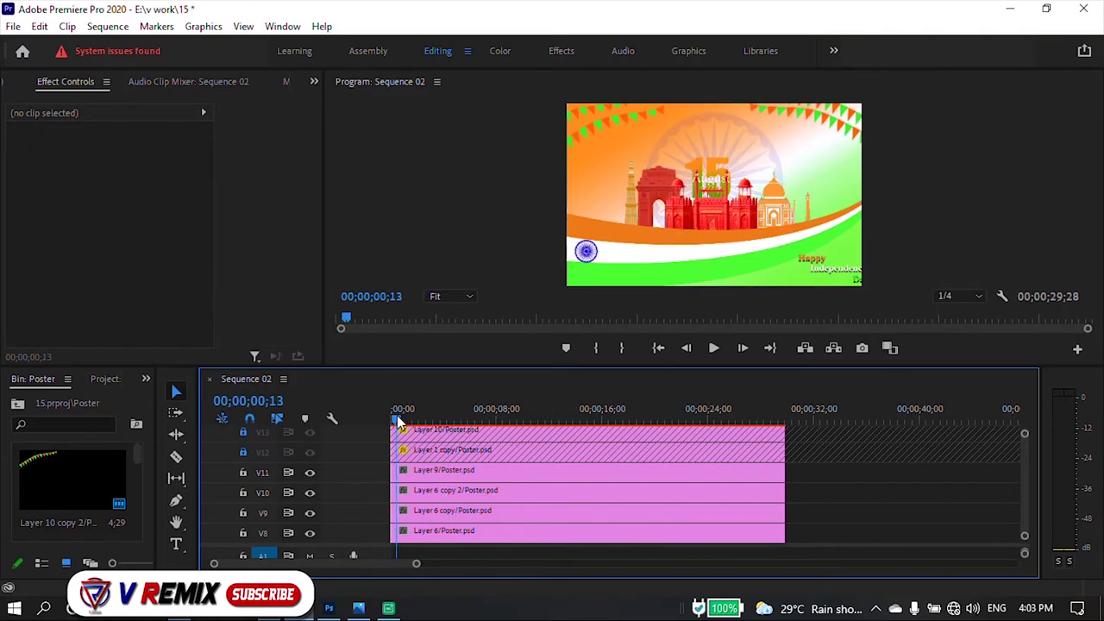
Scrub past one second and select the Layer 9 clip, toggling its track's visibility off and on.
drag(399, 419, 409, 420)
click(432, 472)
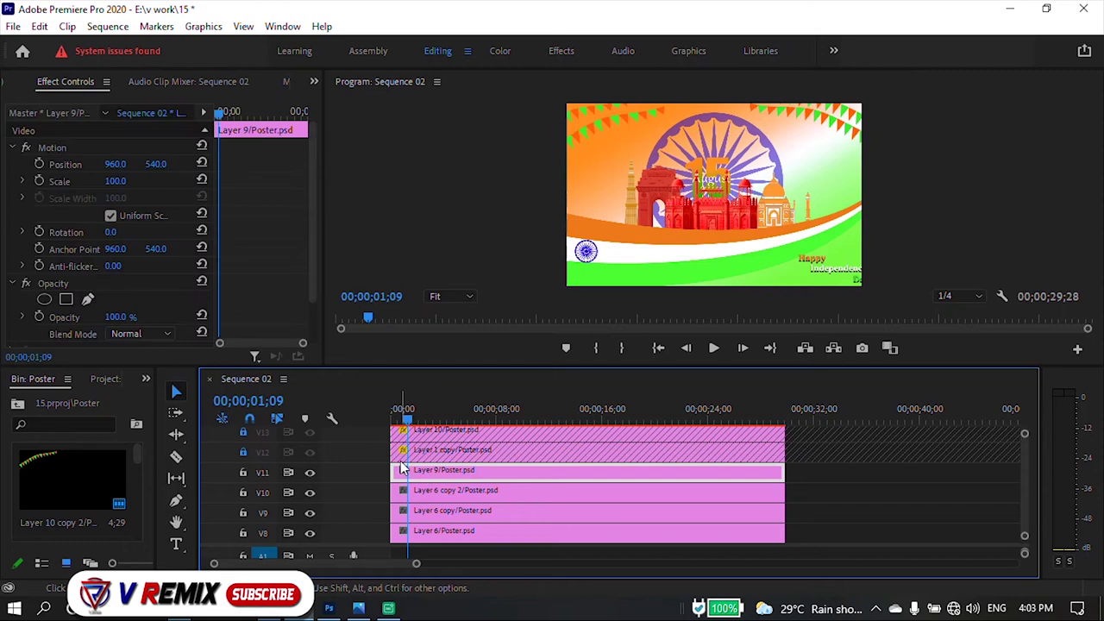
click(309, 472)
click(310, 472)
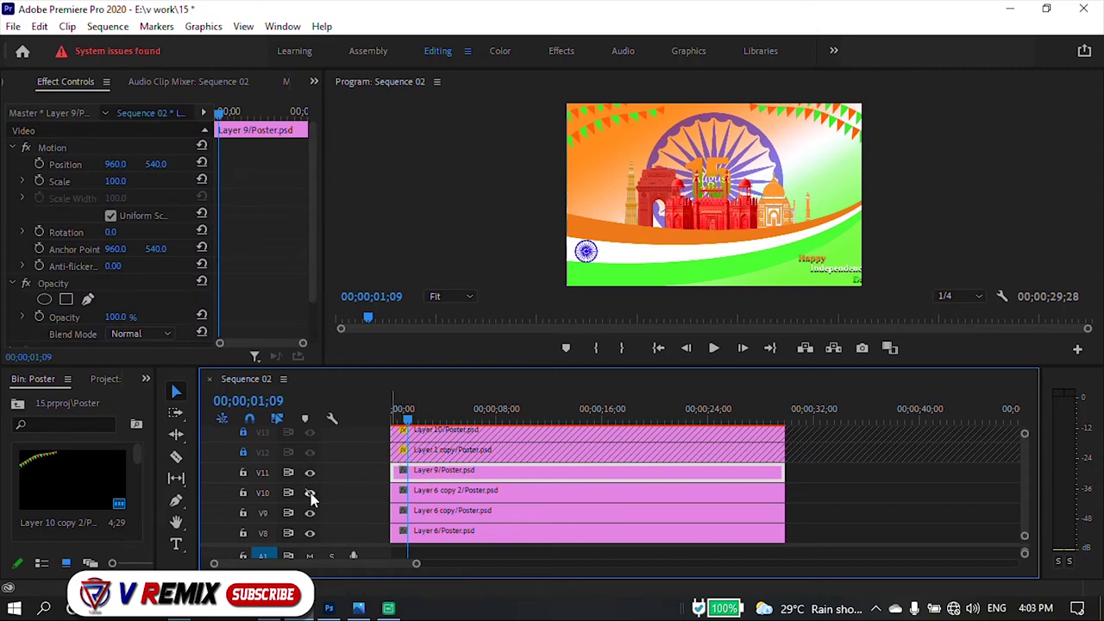
key(Left)
key(Left)
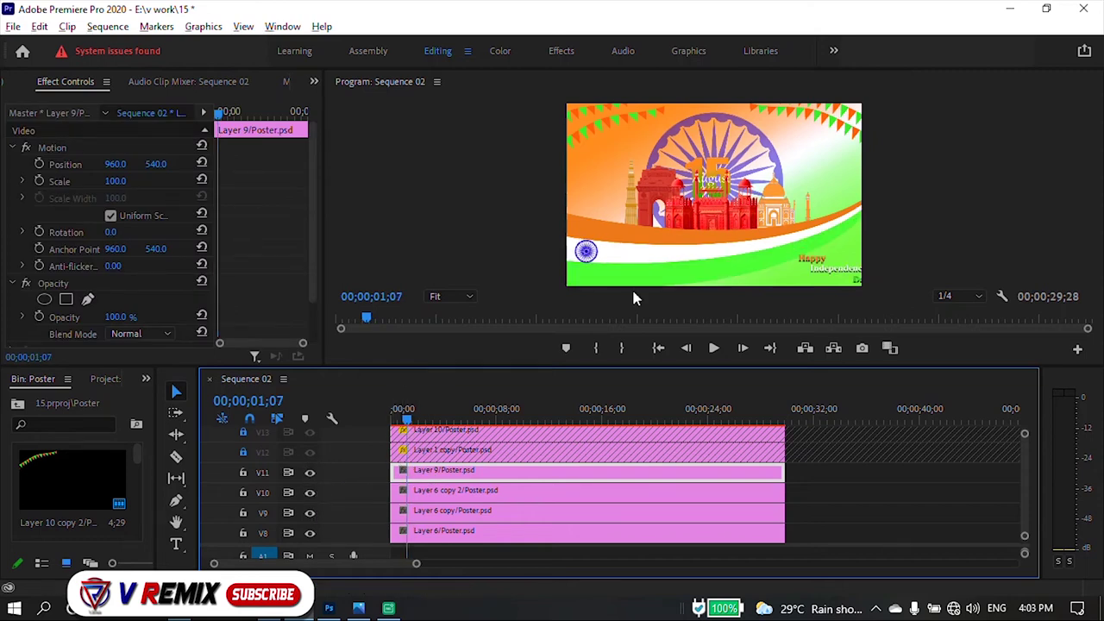
scroll(931, 479, up, 2)
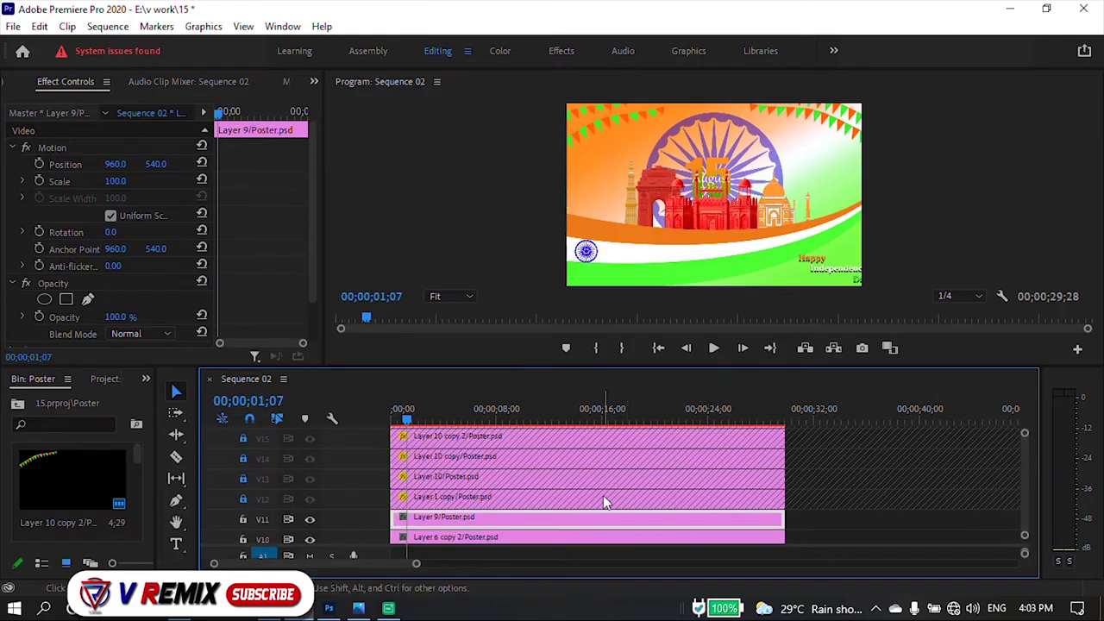
Hide the Happy Independence text track, select Layer 3 on V6, and switch to the Effects workspace.
click(311, 520)
scroll(1031, 452, down, 1)
scroll(1035, 455, down, 6)
scroll(1029, 457, down, 2)
click(743, 441)
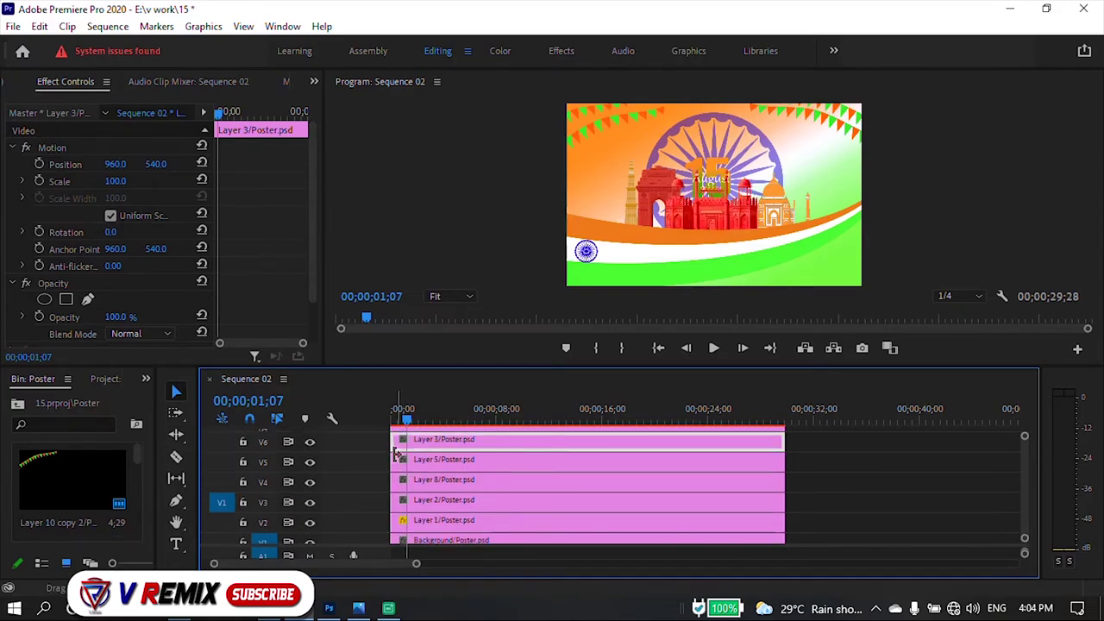
click(560, 50)
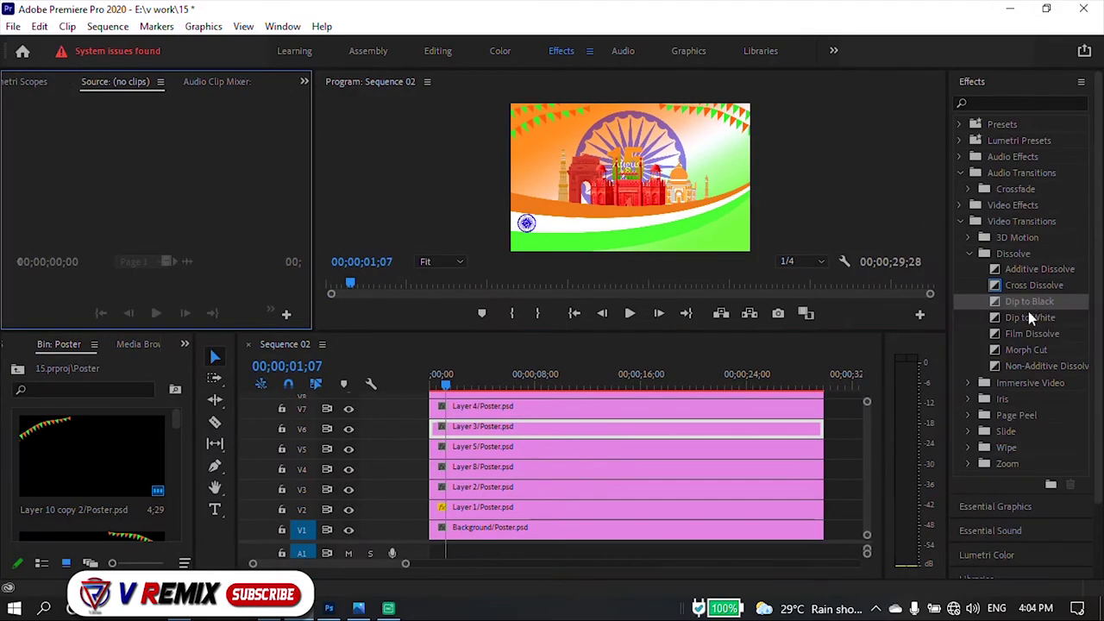
Add a Cross Zoom transition to the start of Layer 3 and preview it.
scroll(1042, 374, down, 2)
click(967, 413)
drag(440, 429, 440, 429)
key(space)
click(969, 413)
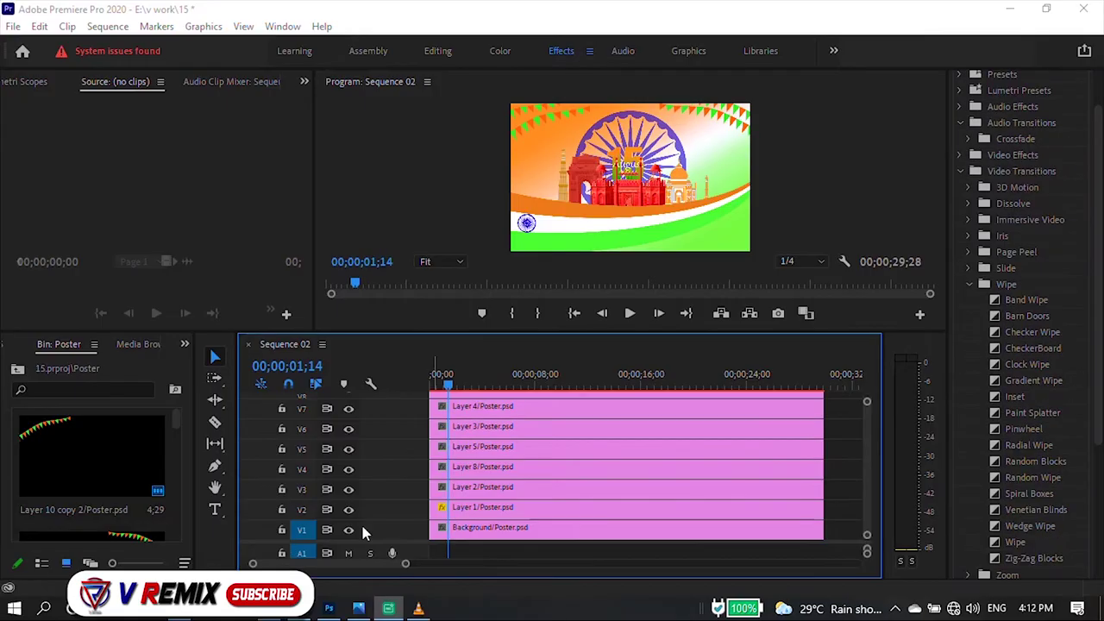
Add Center Split transitions to the starts of Layer 6 copy 2 and Layer 6 copy.
scroll(872, 445, up, 1)
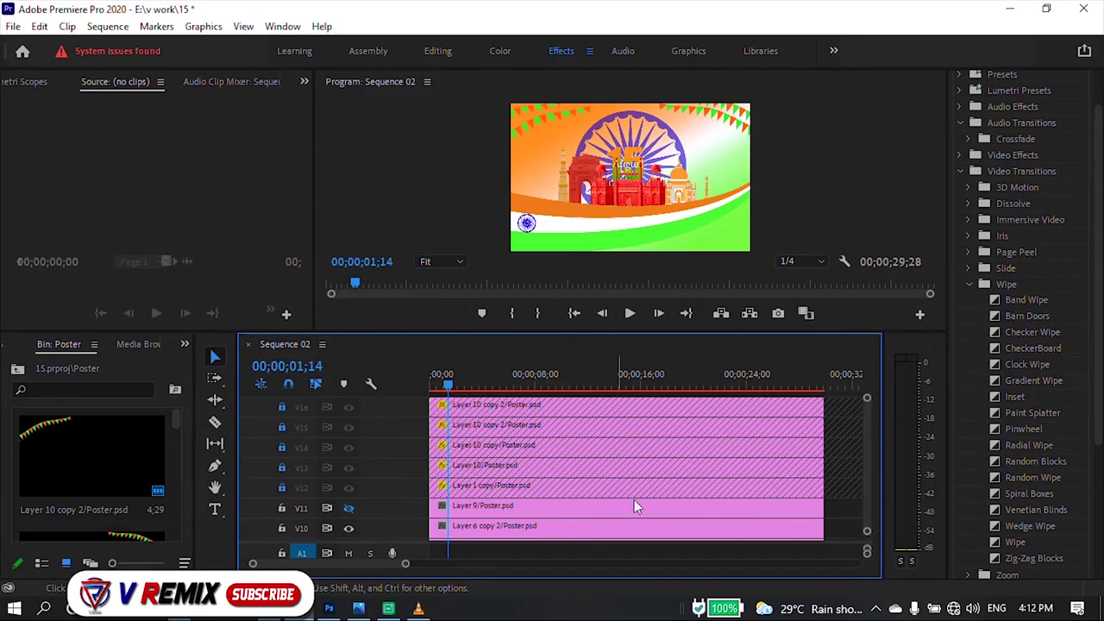
scroll(871, 432, up, 1)
scroll(872, 425, up, 5)
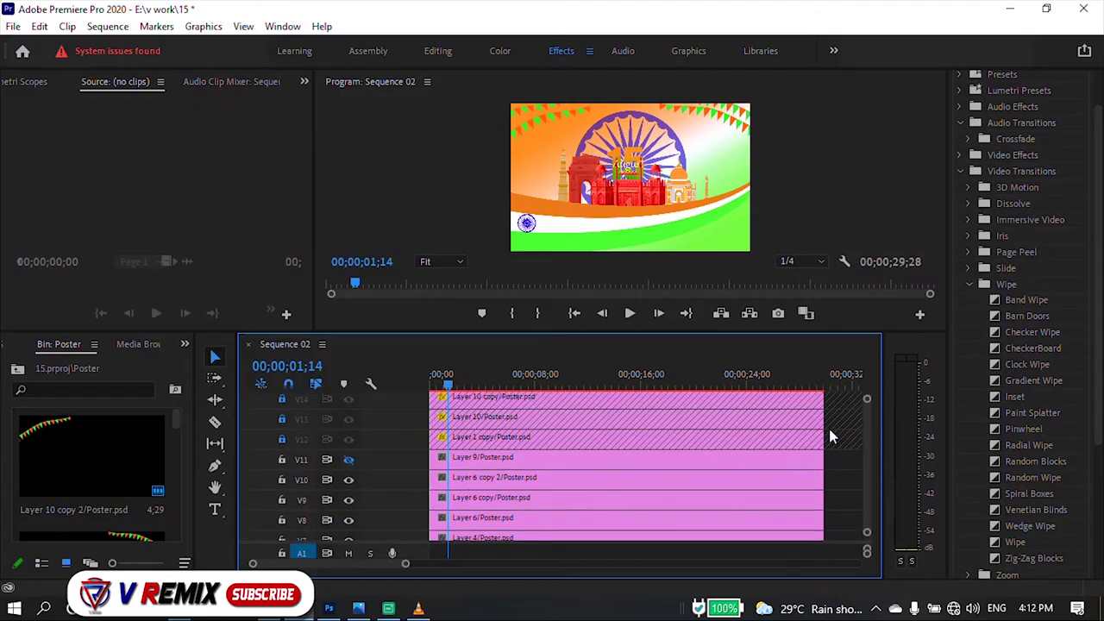
click(970, 283)
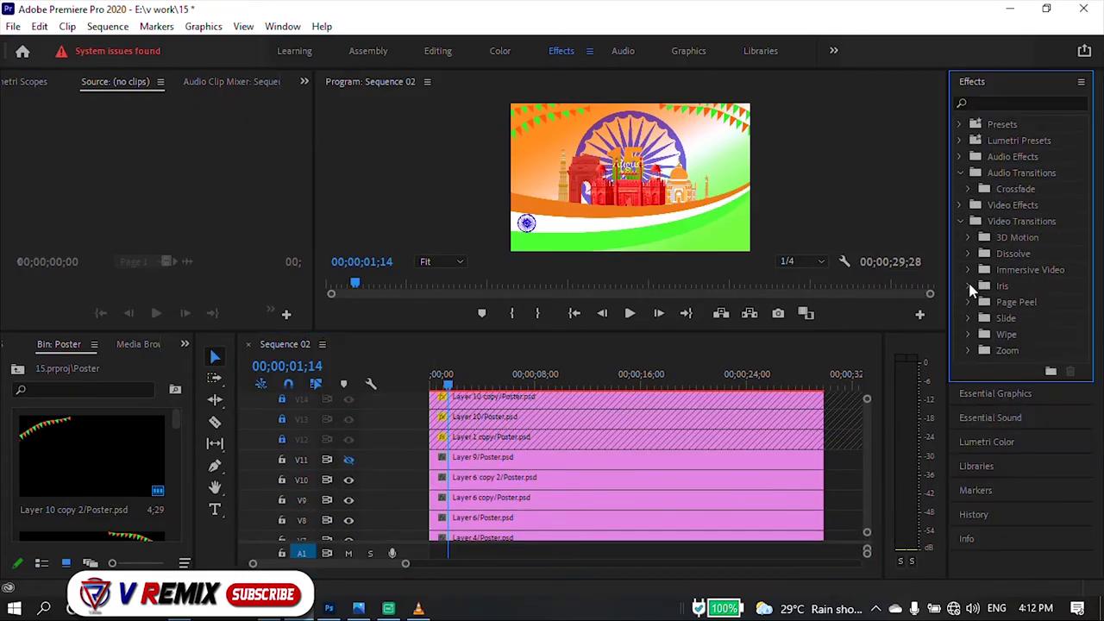
click(969, 317)
drag(1016, 350, 435, 478)
click(427, 384)
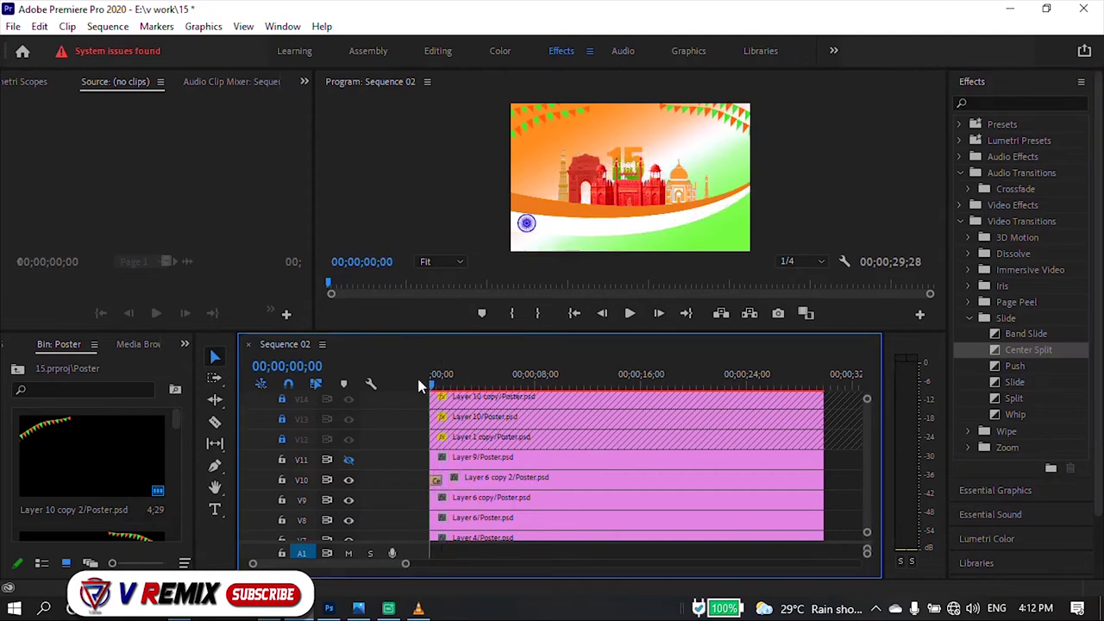
drag(1016, 350, 440, 501)
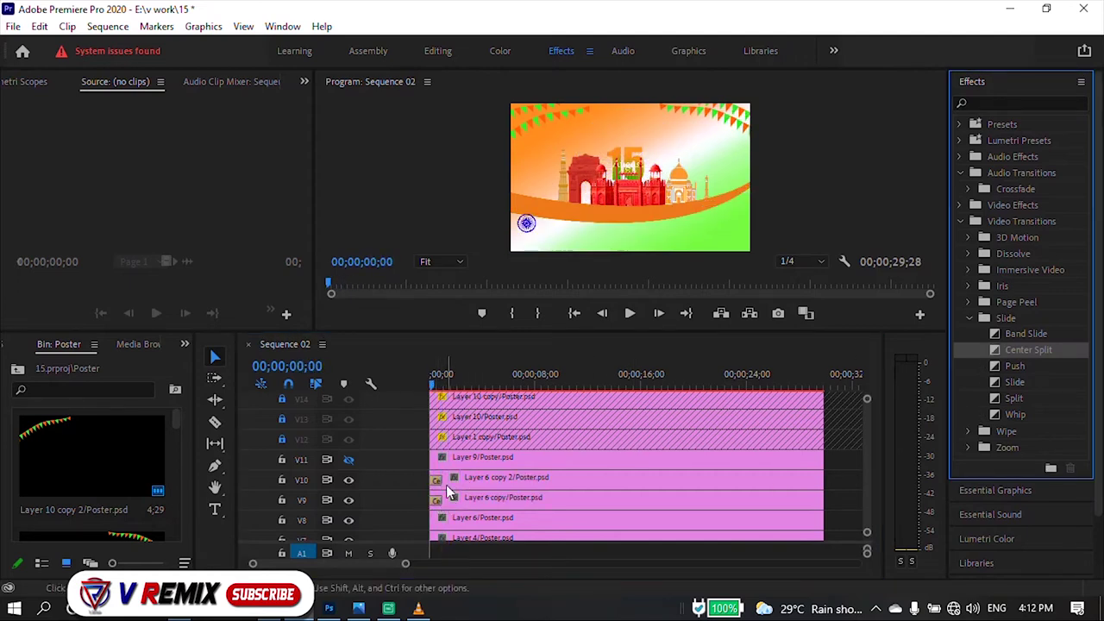
key(space)
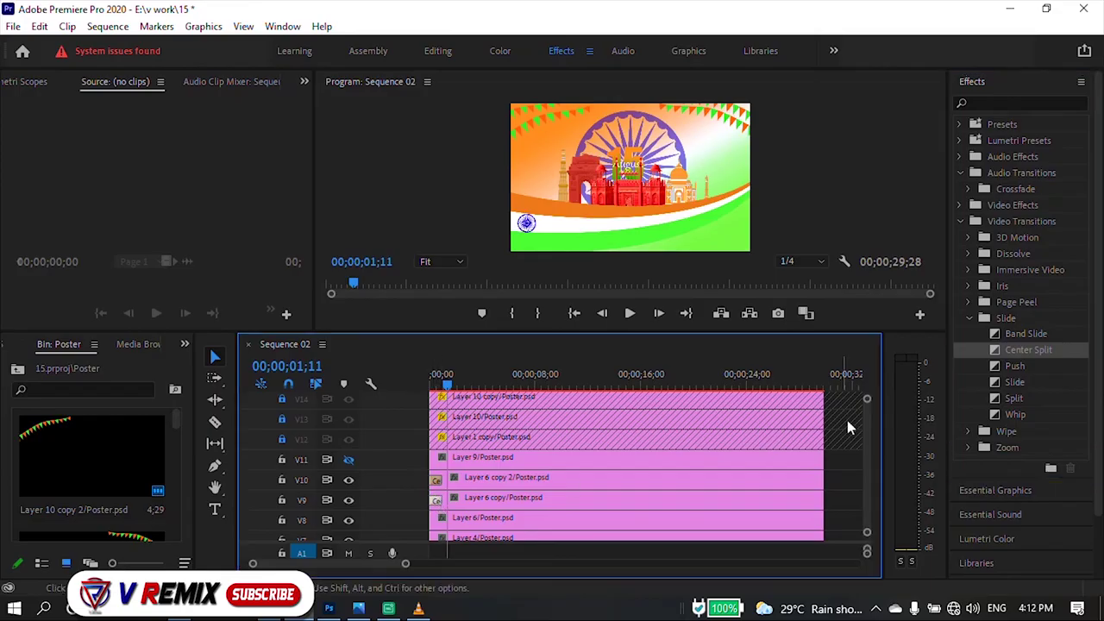
Swap Layer 6 copy's transition for Band Slide and add Iris Cross and Iris Round to Layers 9 and 6.
drag(1026, 334, 438, 499)
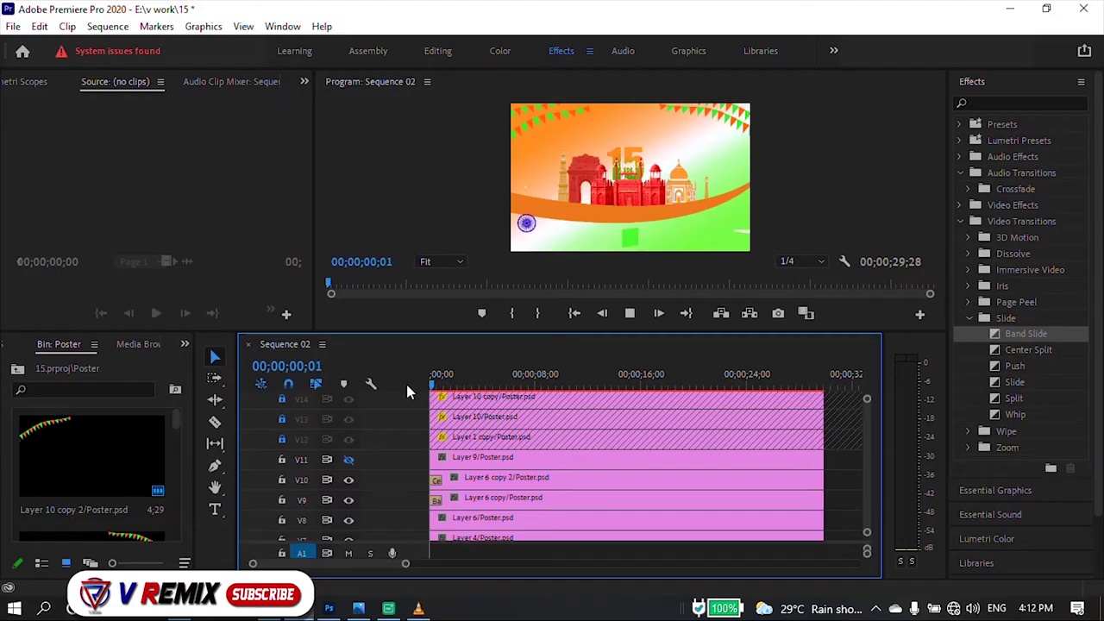
click(968, 286)
mouse_move(1023, 317)
mouse_down()
mouse_move(448, 457)
mouse_move(1026, 336)
mouse_move(449, 520)
mouse_up()
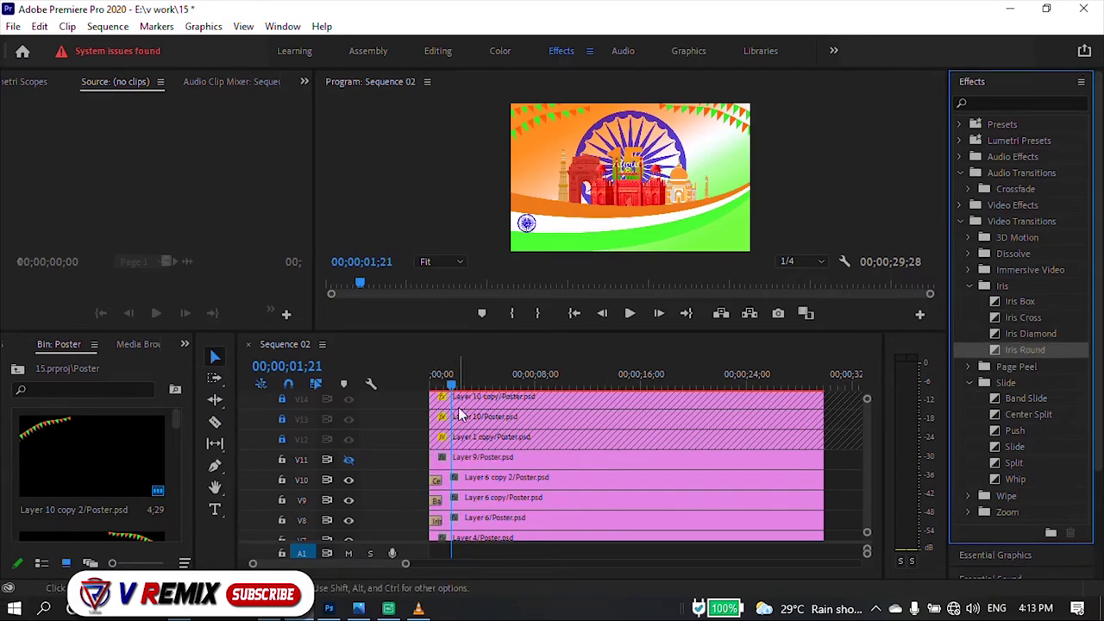
click(406, 379)
key(Home)
key(space)
key(space)
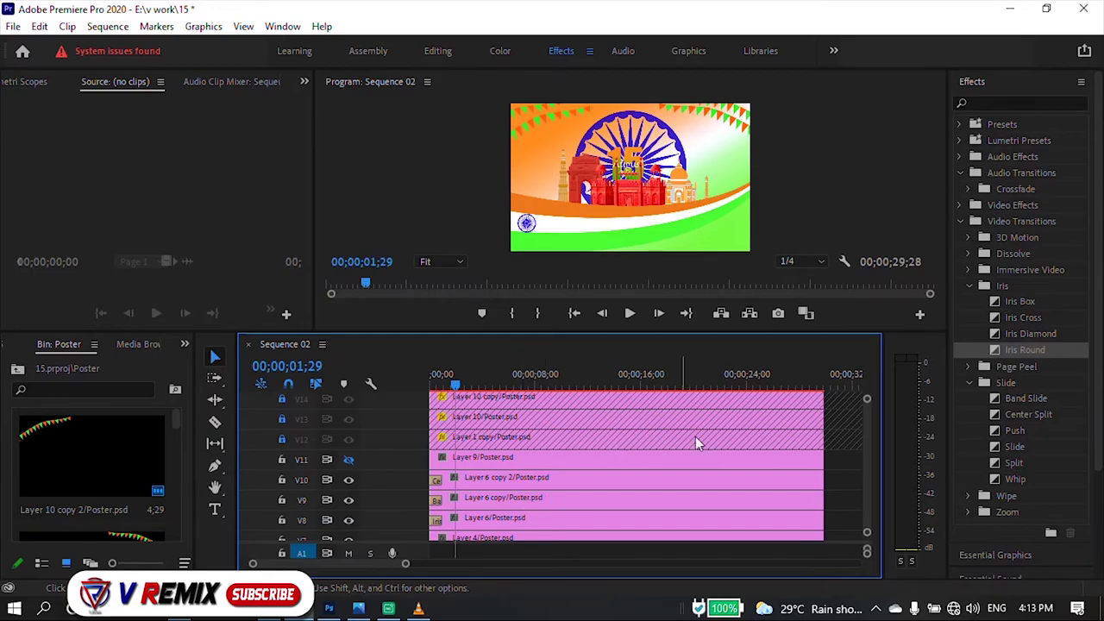
scroll(867, 431, down, 3)
scroll(870, 432, down, 3)
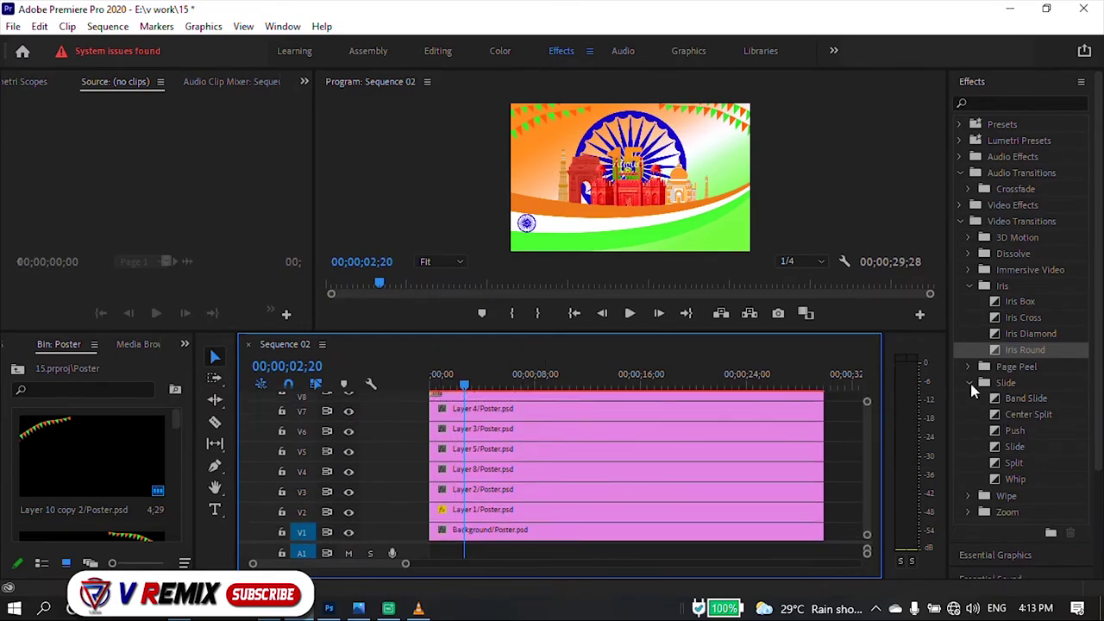
Add Film Dissolve to the starts of Layers 4 and 3, previewing the result.
click(971, 285)
click(968, 253)
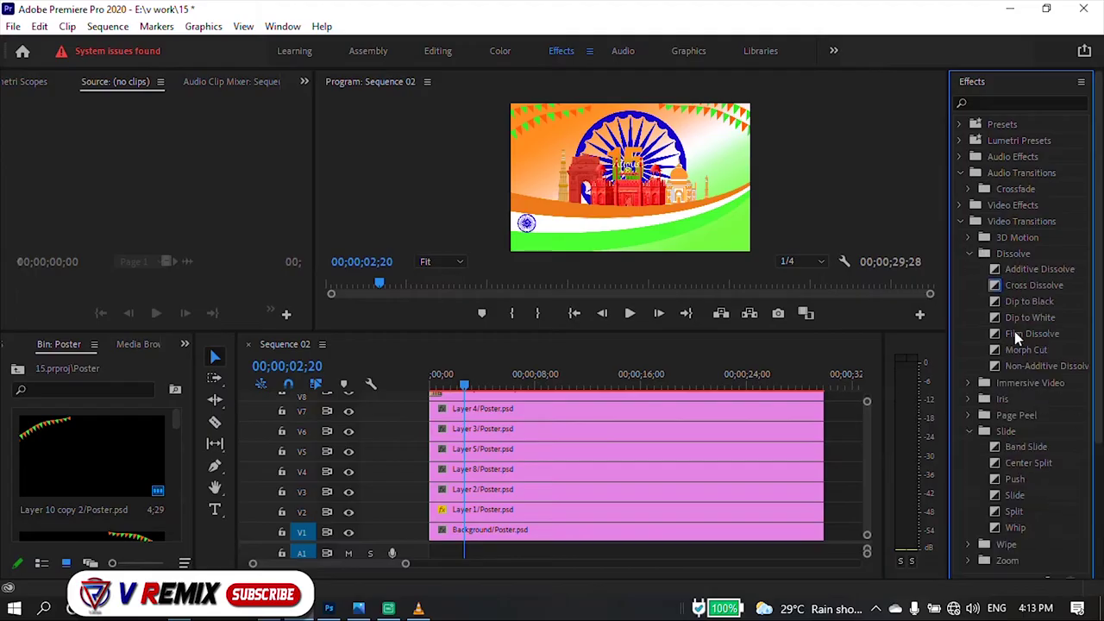
drag(1027, 333, 437, 409)
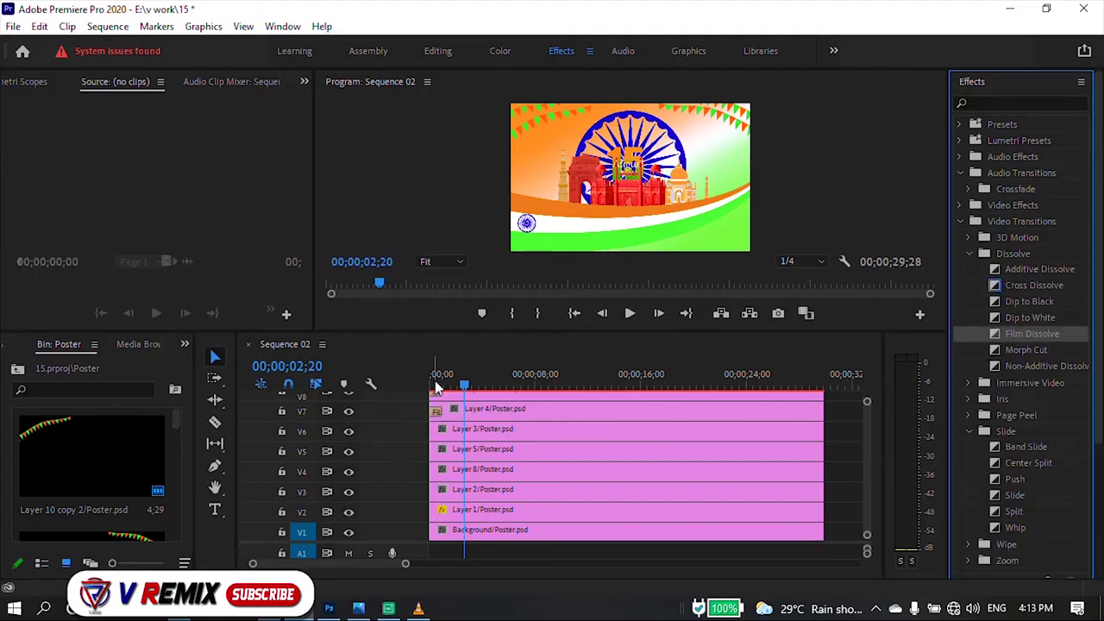
click(428, 380)
key(space)
drag(1026, 334, 438, 429)
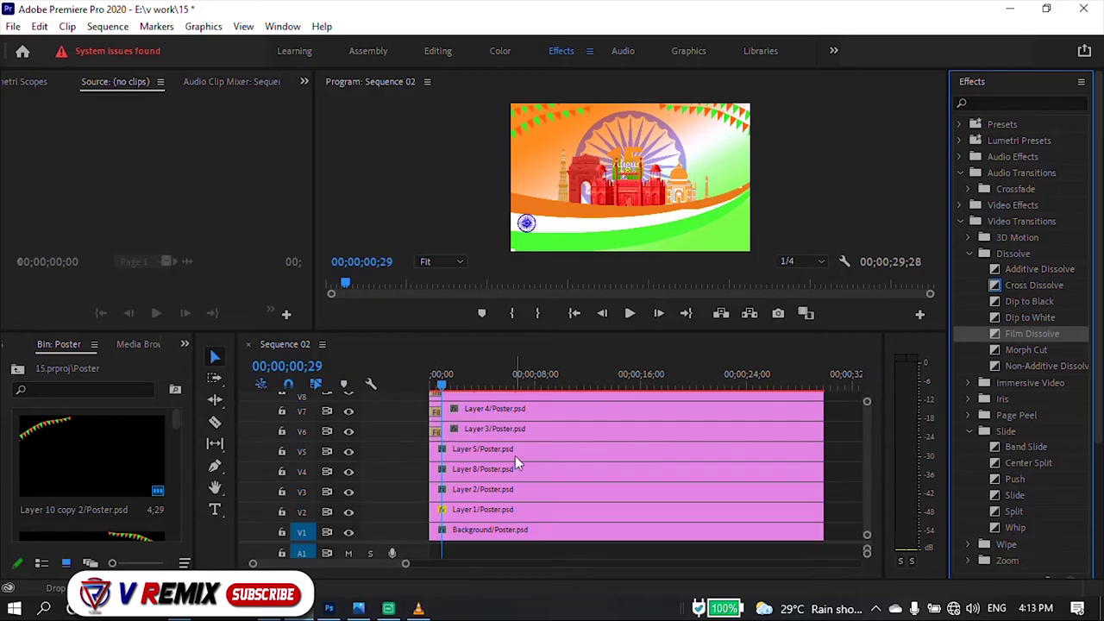
Add Film Dissolve to the starts of Layers 5 and 2.
mouse_move(516, 463)
mouse_down()
mouse_move(437, 449)
mouse_move(442, 472)
mouse_up()
click(434, 380)
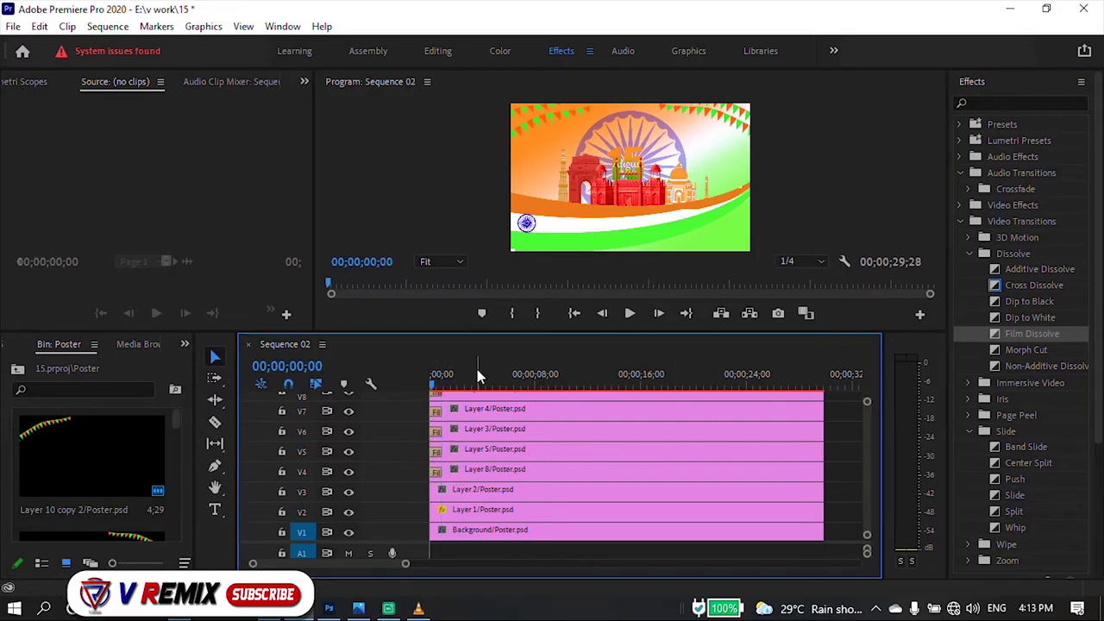
drag(436, 385, 438, 385)
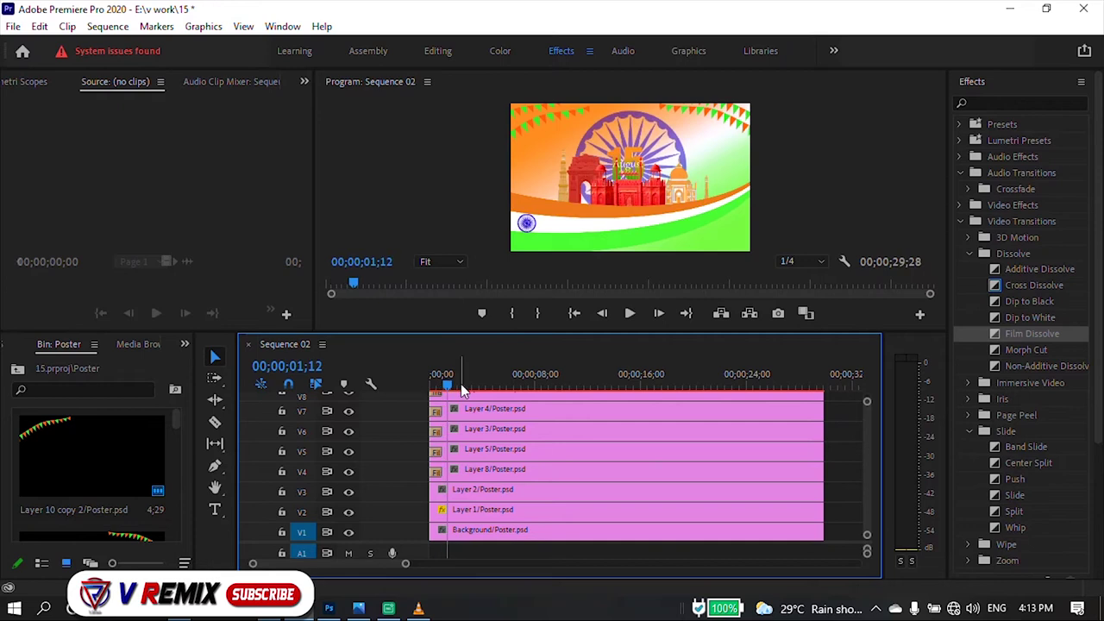
click(431, 384)
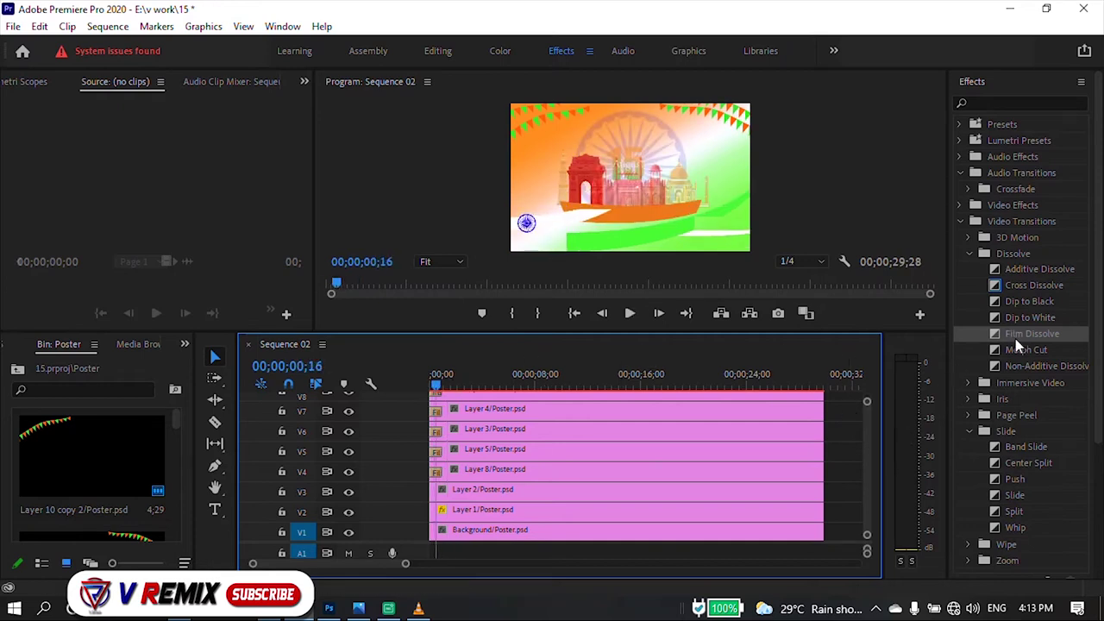
drag(1022, 346, 441, 489)
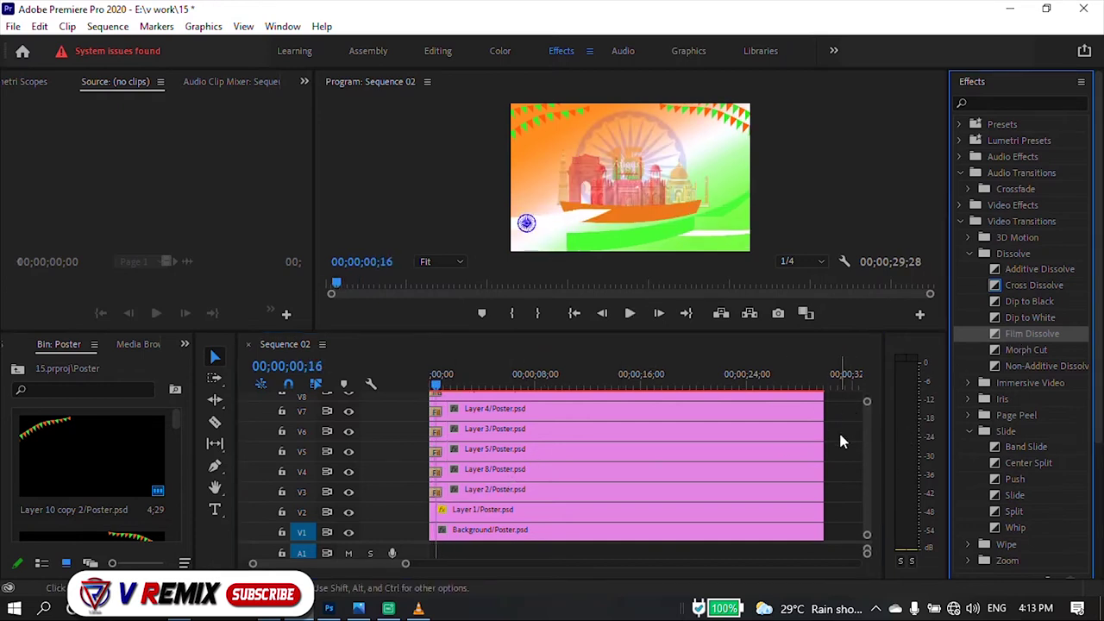
Shift the Layer 4, 3, 5 and 8 clips slightly later and select Layer 2.
drag(835, 433, 666, 442)
mouse_move(838, 420)
mouse_down()
mouse_move(793, 414)
mouse_move(824, 419)
mouse_up()
click(501, 491)
Line Layer 2 up with the delayed clips and make Layer 1 start about two seconds in.
drag(502, 491, 513, 491)
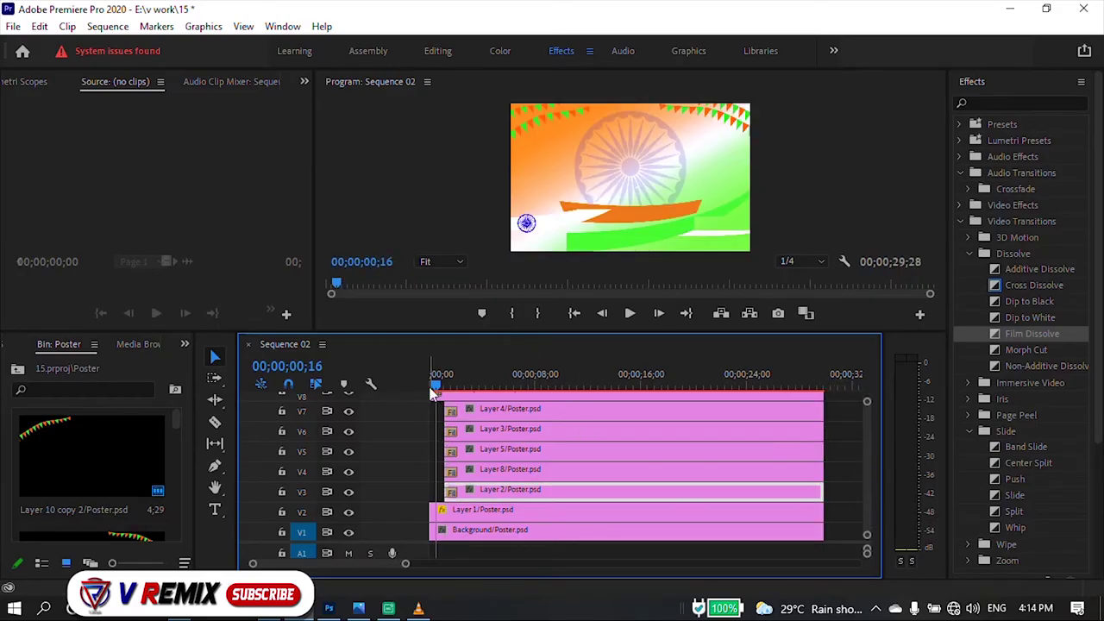
drag(434, 392, 409, 381)
click(472, 510)
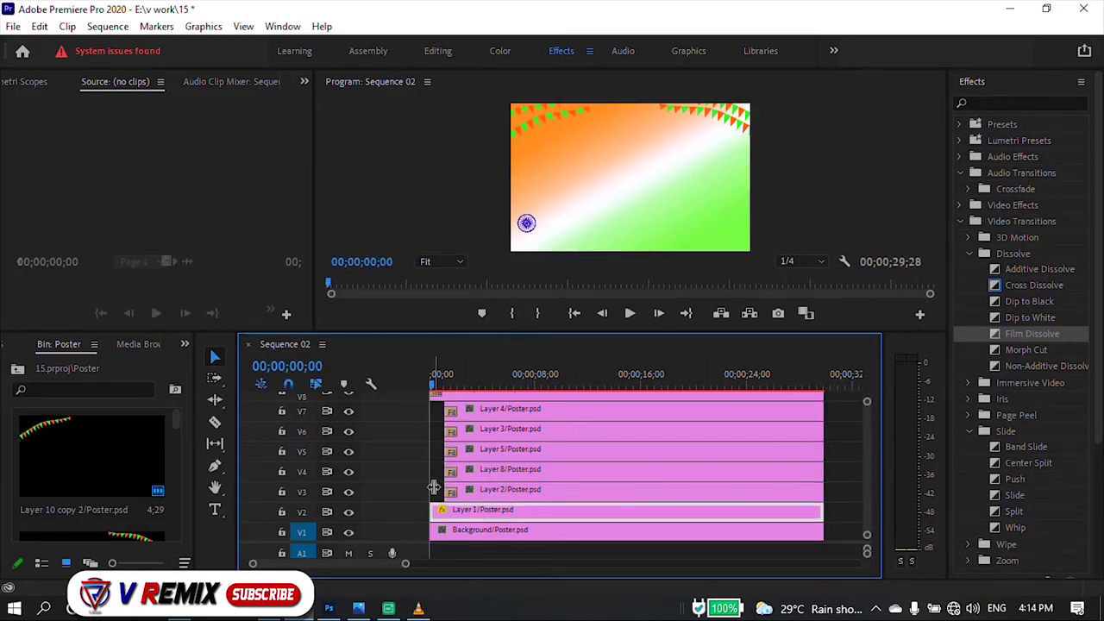
key(space)
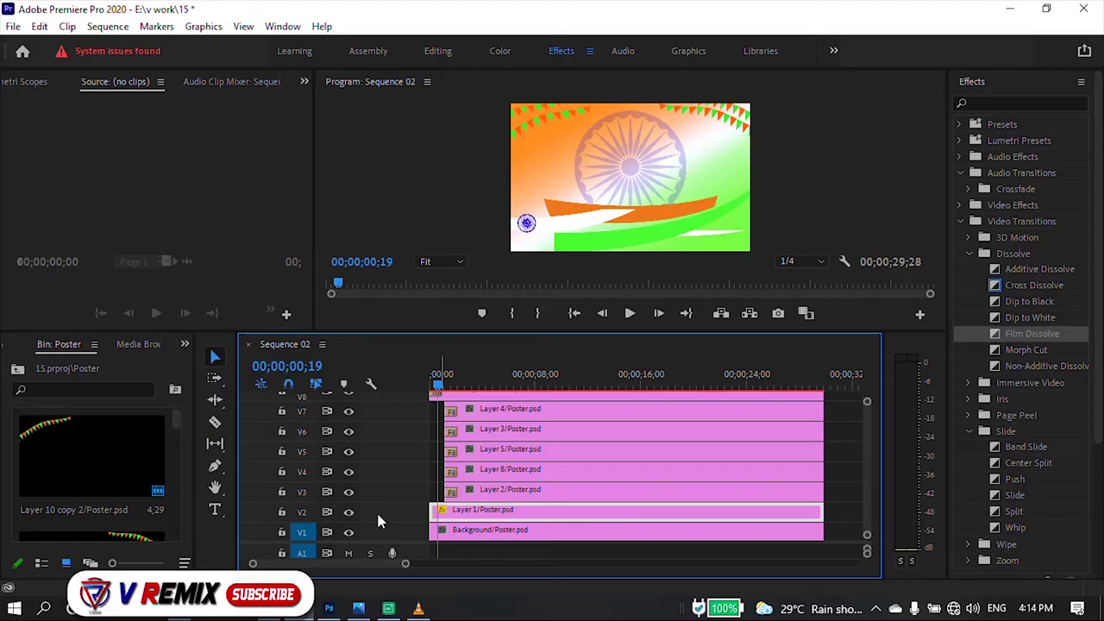
mouse_move(806, 519)
mouse_down()
mouse_move(836, 519)
mouse_move(788, 512)
mouse_up()
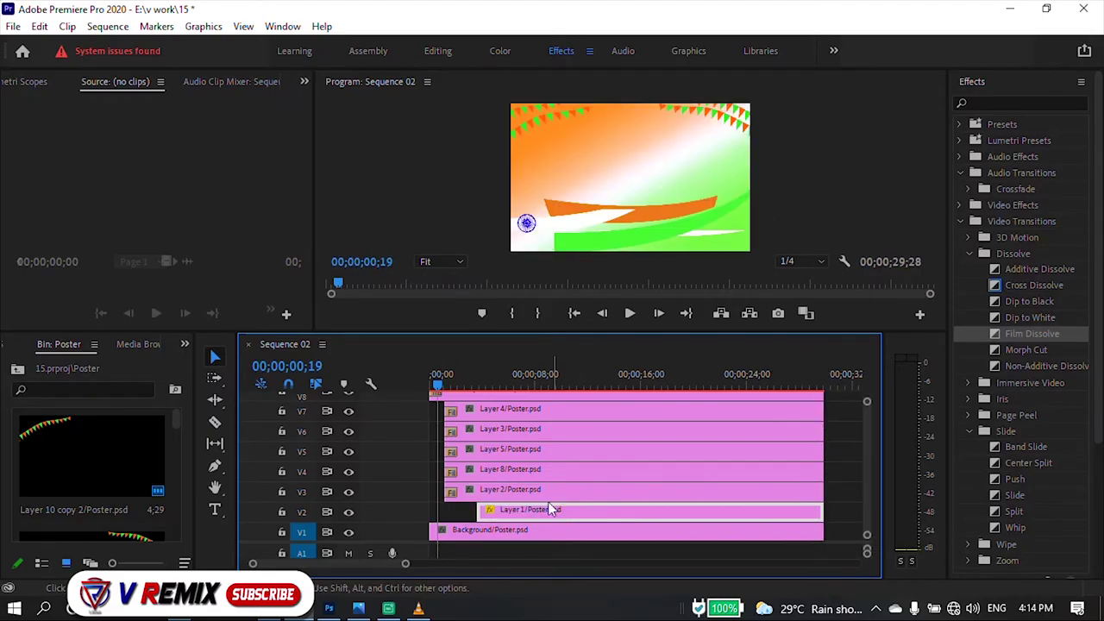
In the Editing workspace, set a Rotation keyframe at about three seconds.
click(435, 52)
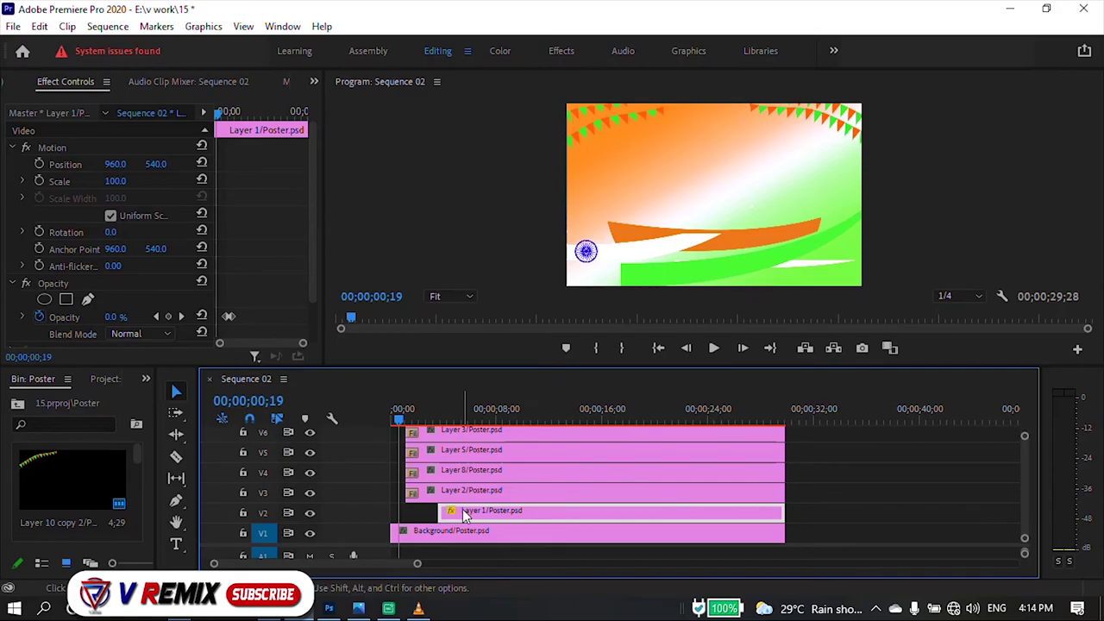
click(438, 412)
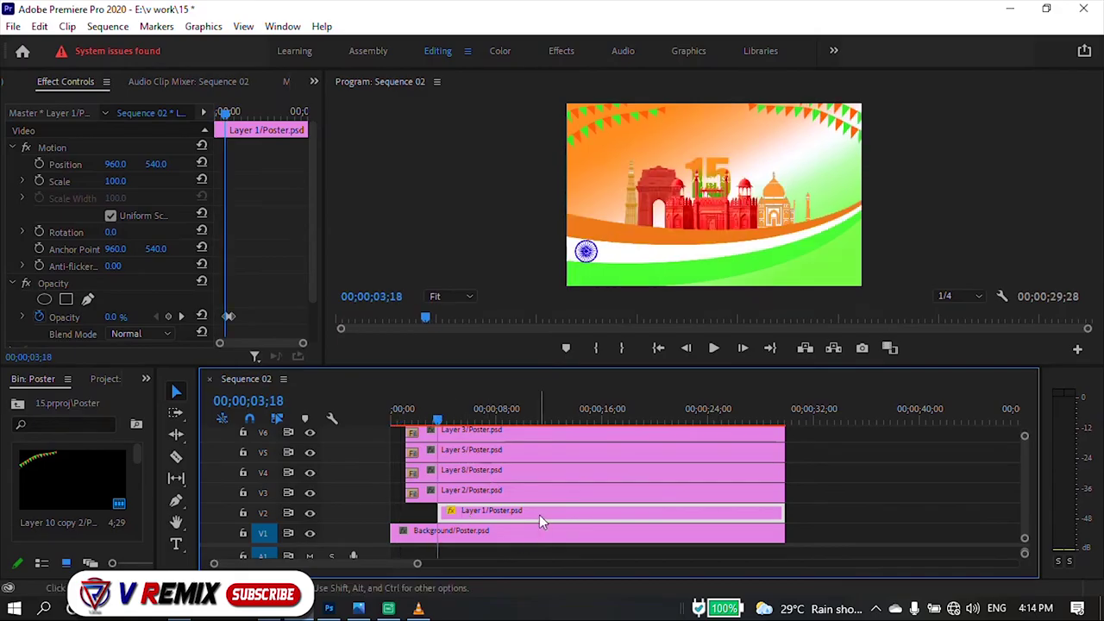
click(39, 232)
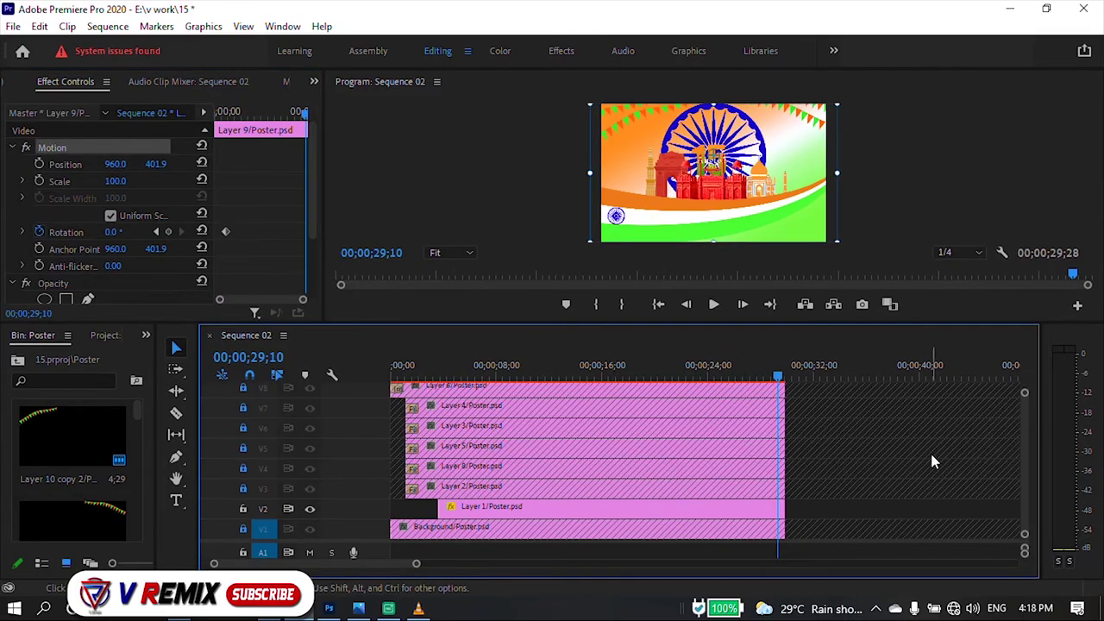
Lock tracks V11 and V10 and undo an accidental move of Layer 6 copy.
scroll(1026, 444, up, 5)
click(242, 505)
click(242, 525)
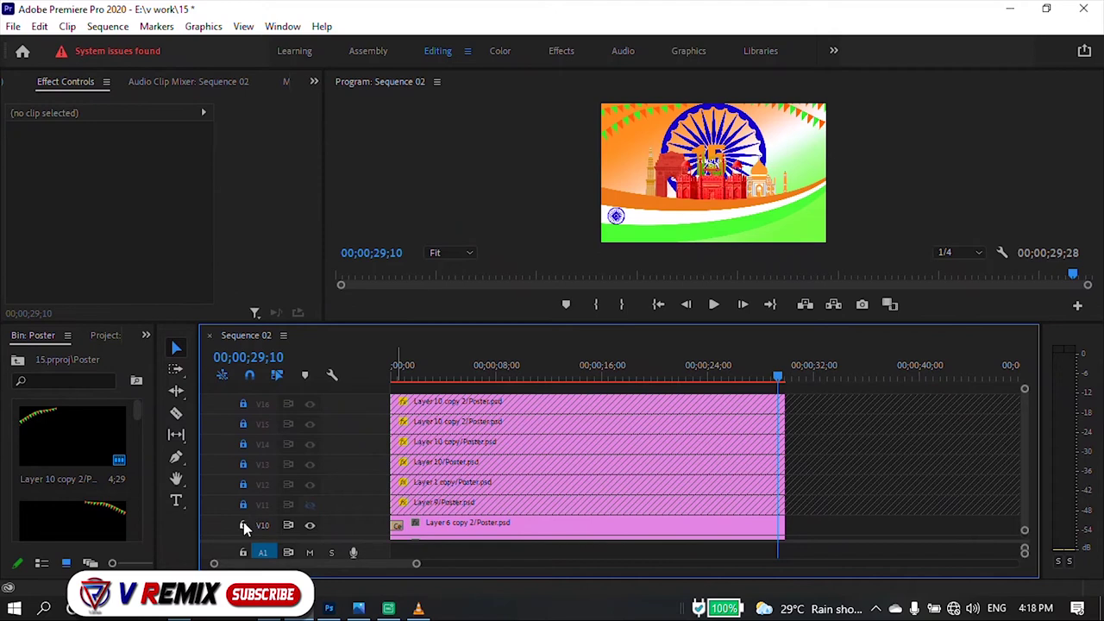
scroll(1030, 444, down, 5)
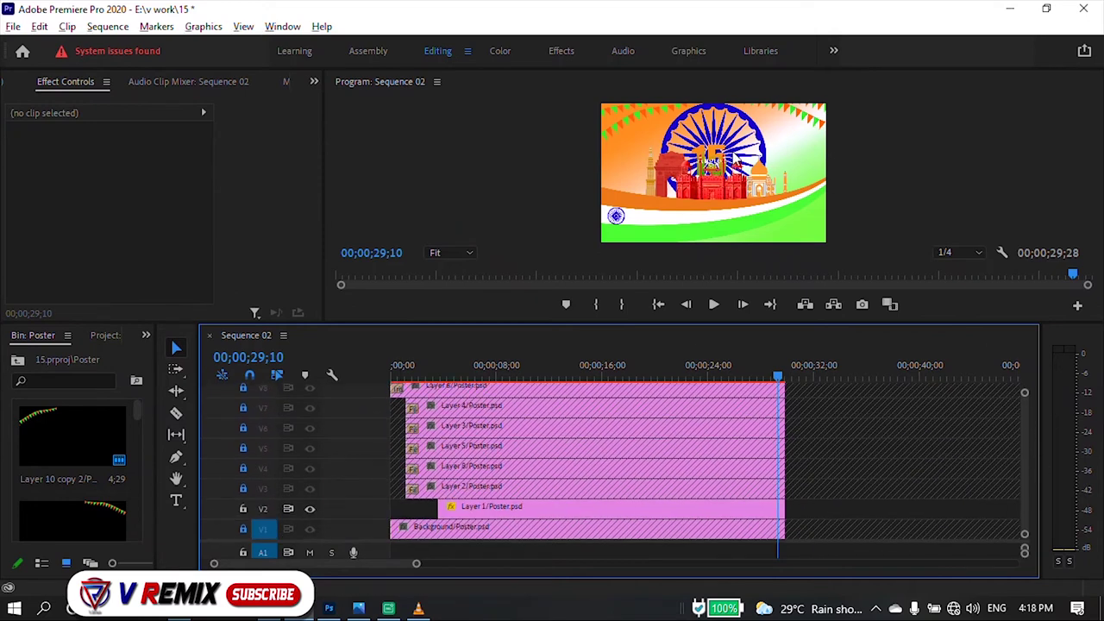
click(657, 507)
click(781, 509)
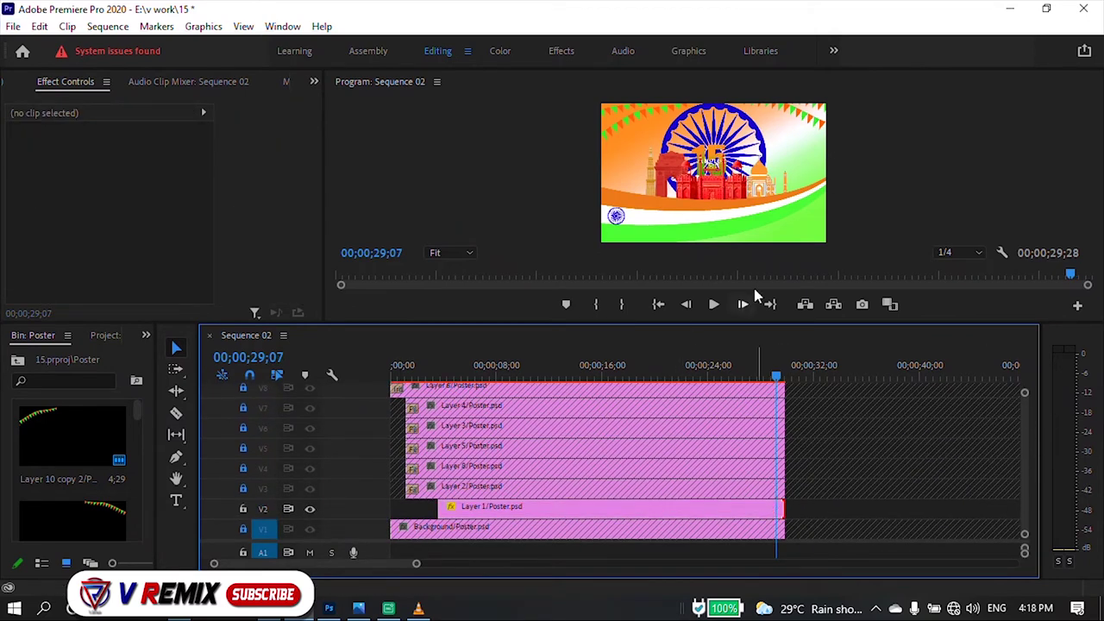
click(714, 168)
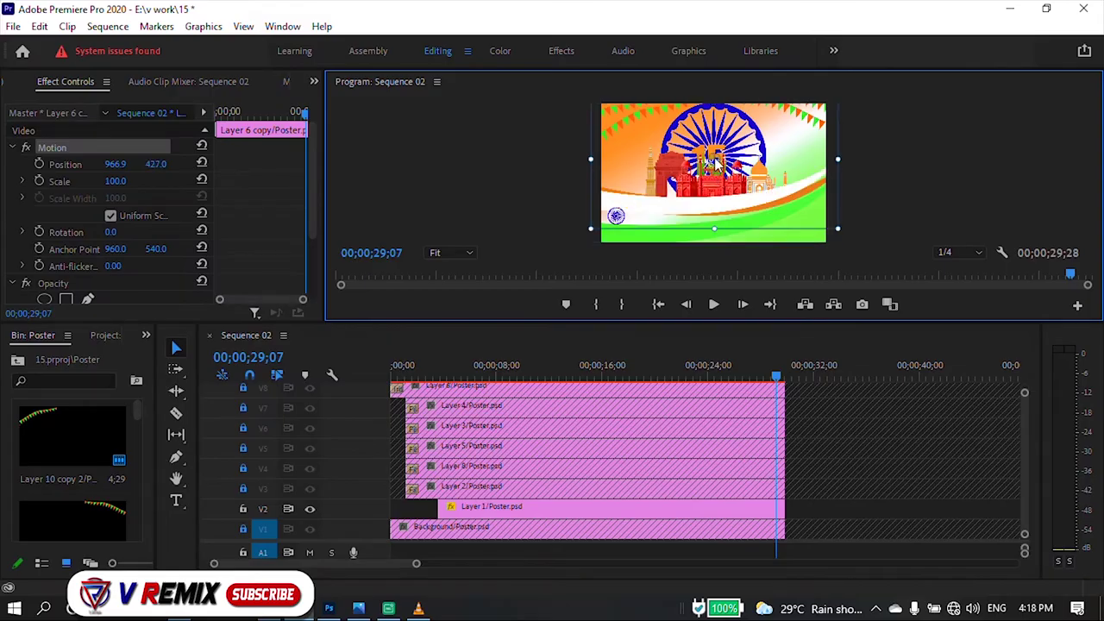
key(ctrl+z)
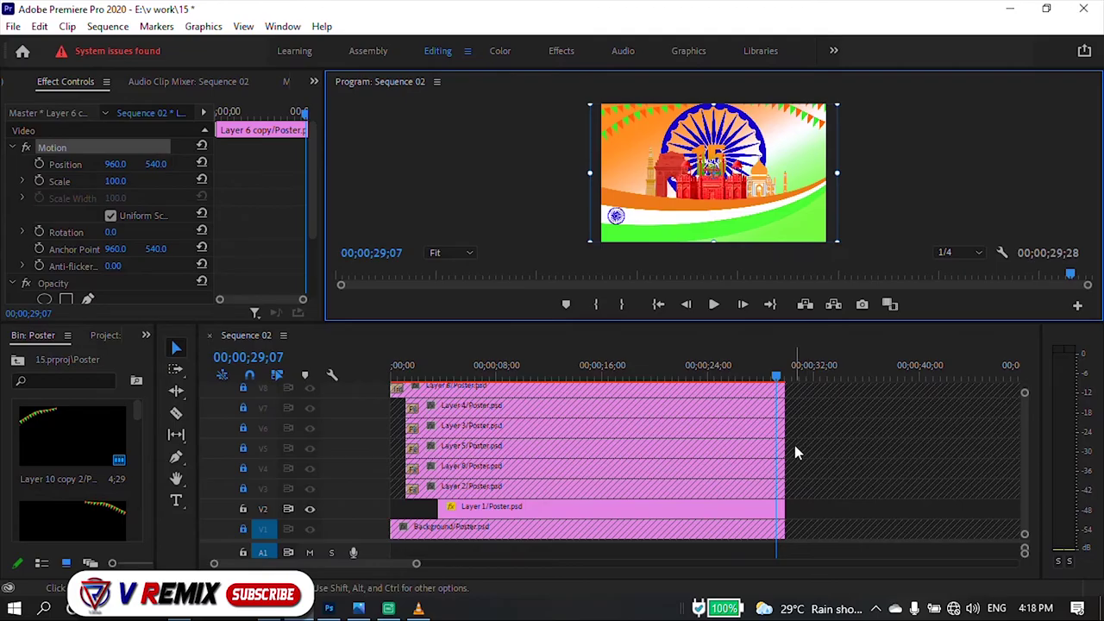
Reset the Layer 1 poster clip's rotation to 0 and delete its rotation keyframes.
scroll(1025, 426, up, 3)
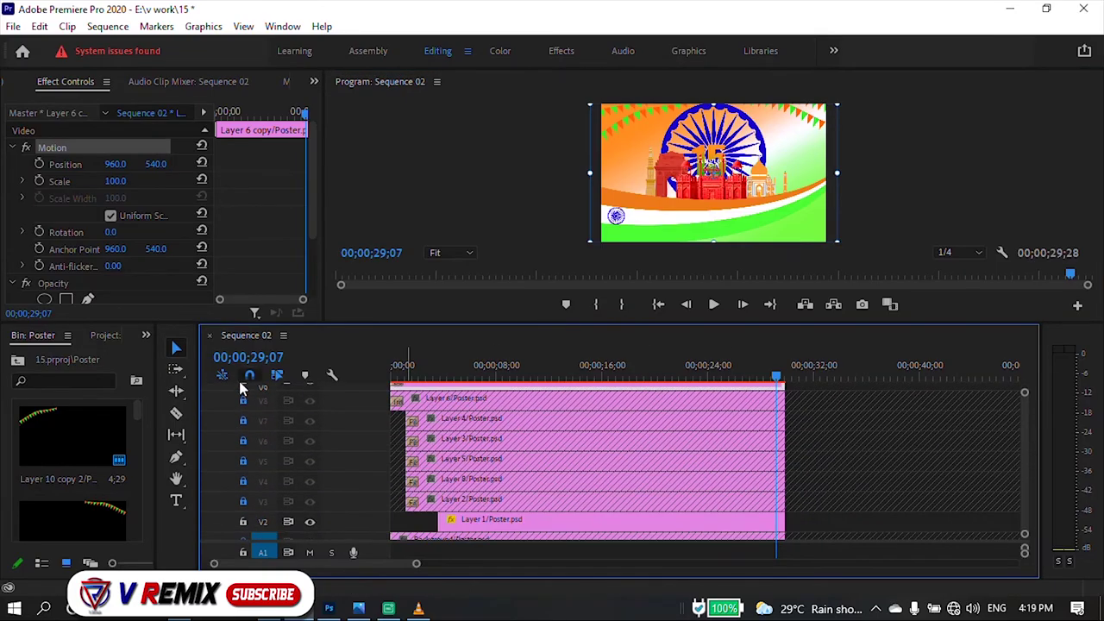
click(1009, 415)
click(756, 136)
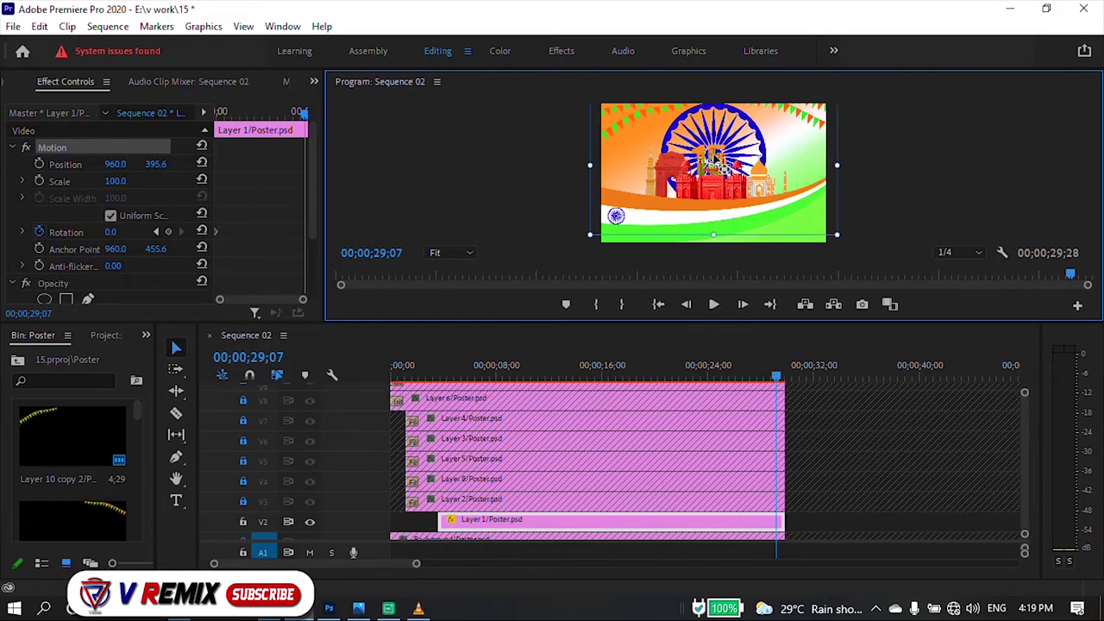
drag(112, 232, 134, 247)
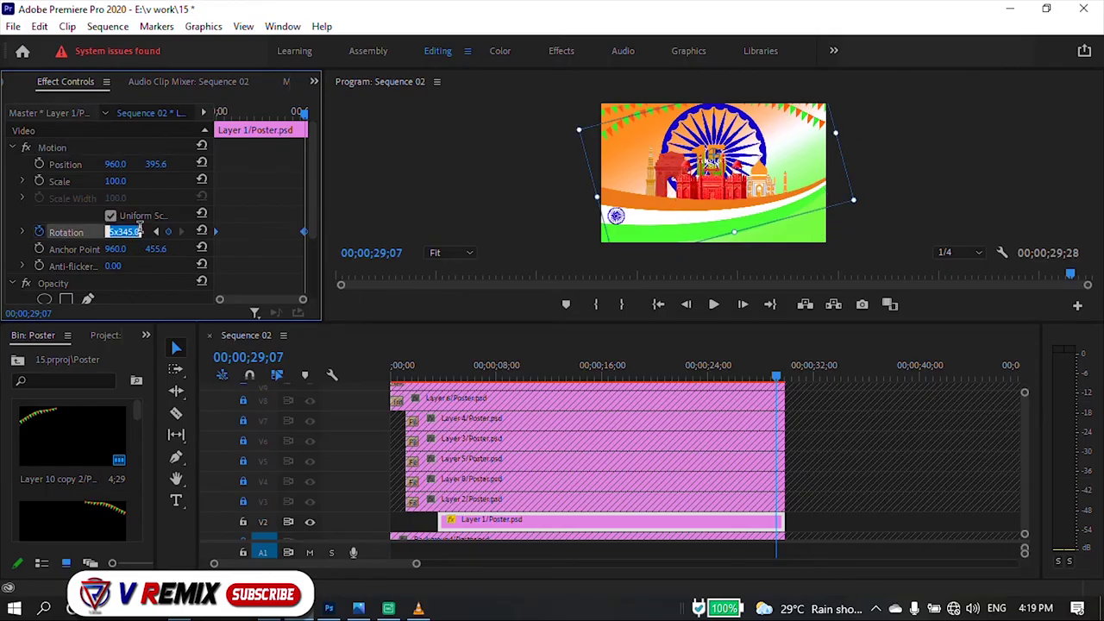
key(Return)
scroll(200, 147, down, 2)
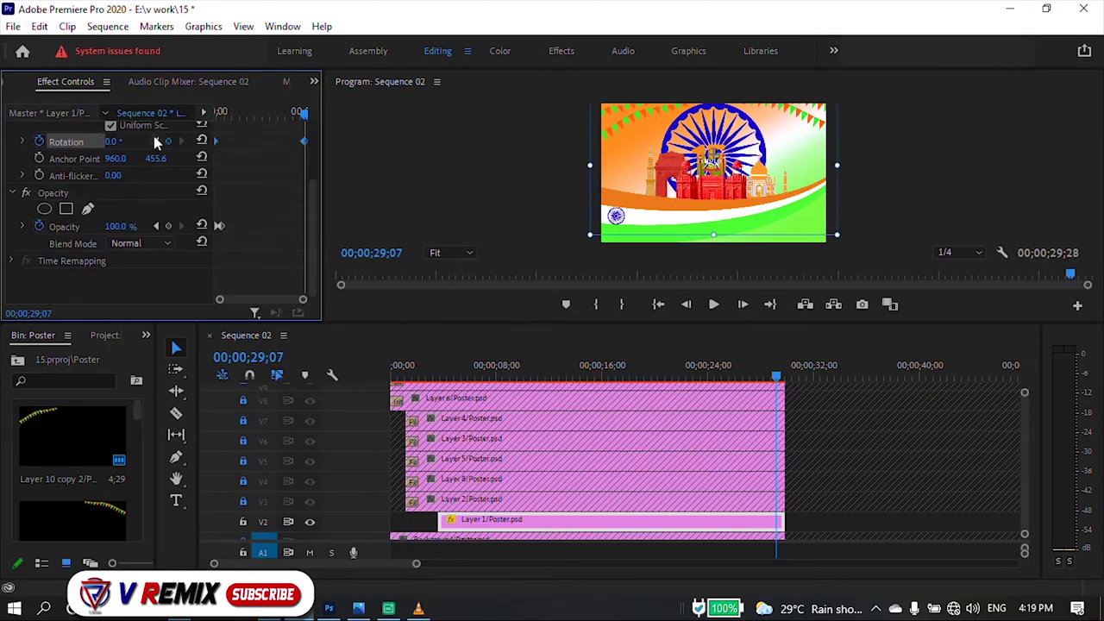
click(39, 140)
click(601, 326)
Enlarge the Program Monitor preview and reselect the Layer 1 clip.
scroll(568, 382, up, 2)
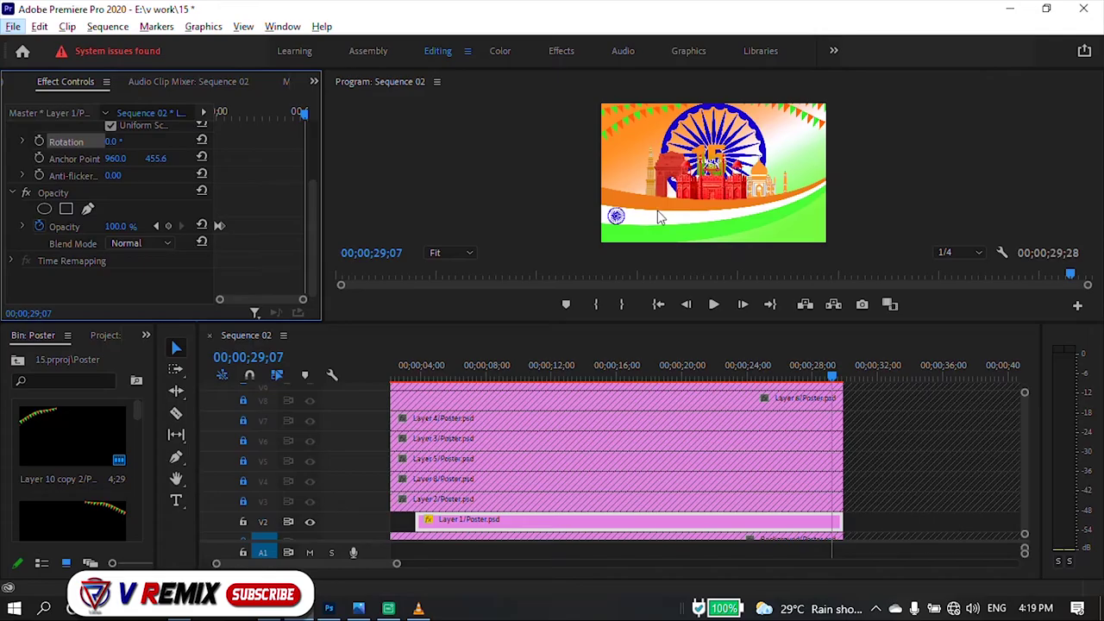
click(565, 336)
drag(566, 321, 574, 542)
click(560, 520)
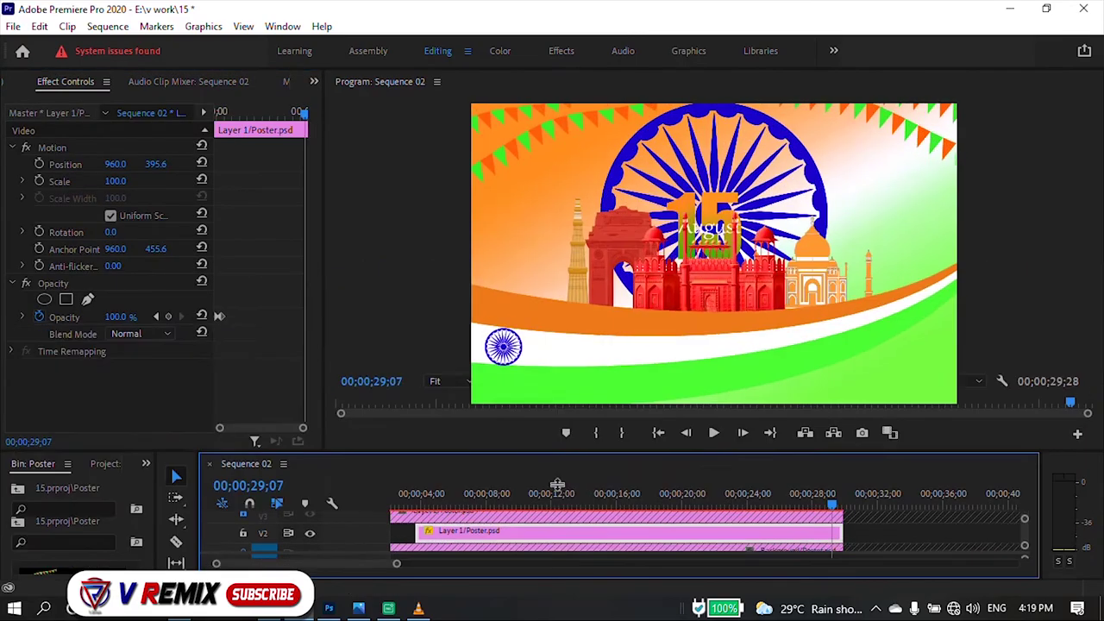
Review the chakra's fade-in and set a Rotation keyframe at the clip end.
drag(304, 112, 192, 117)
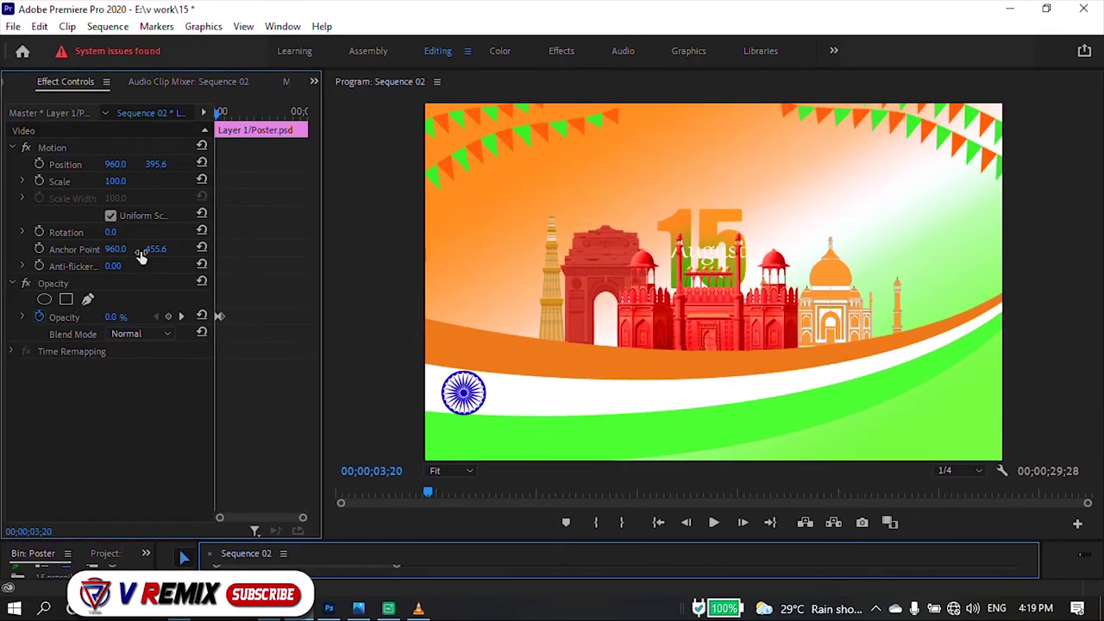
click(222, 118)
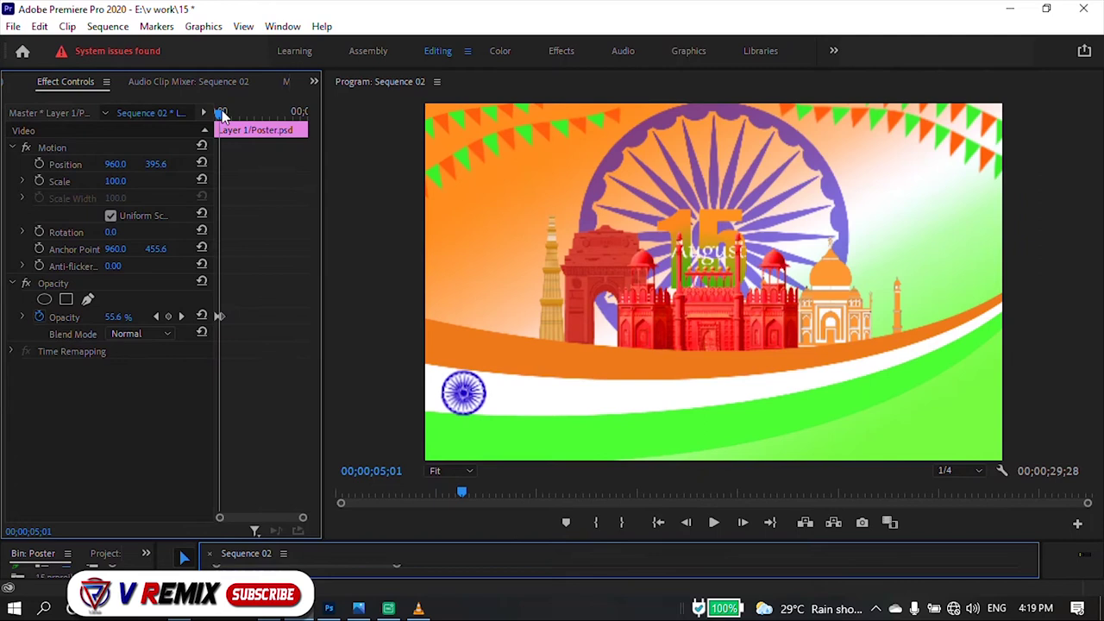
click(639, 172)
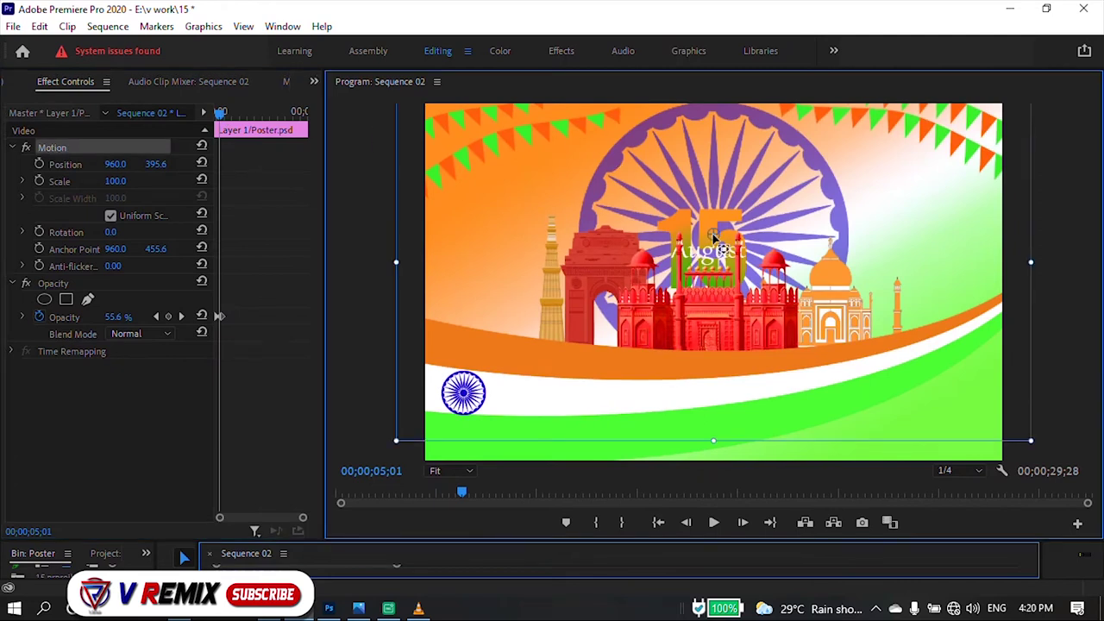
mouse_move(245, 140)
mouse_down()
mouse_move(210, 129)
mouse_move(308, 127)
mouse_move(302, 116)
mouse_up()
click(39, 232)
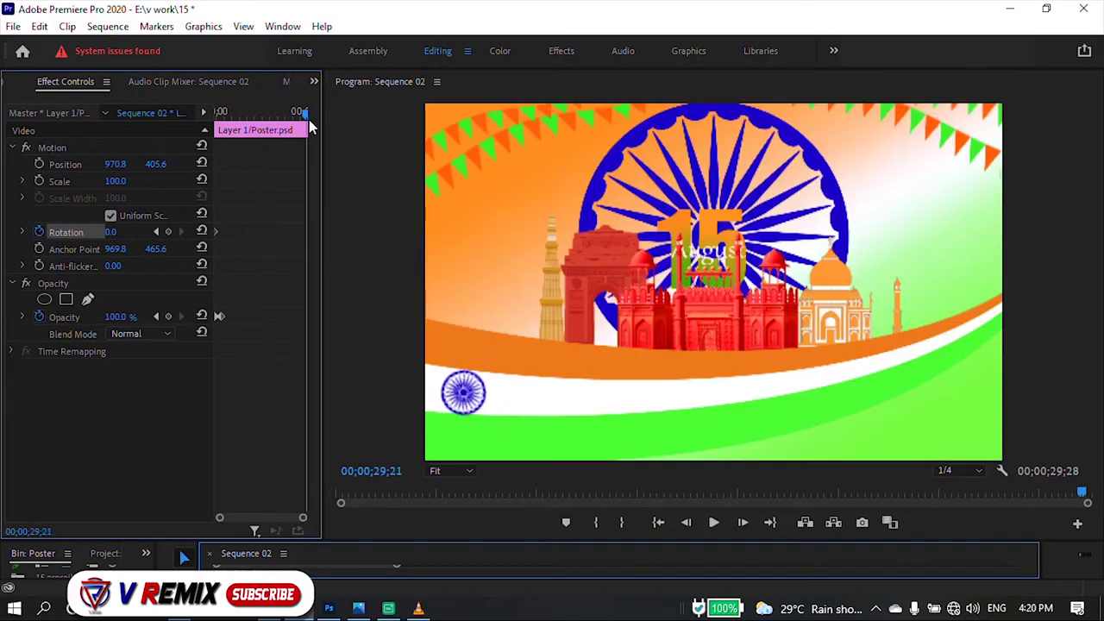
mouse_move(111, 232)
mouse_down()
mouse_move(199, 232)
mouse_move(123, 233)
mouse_up()
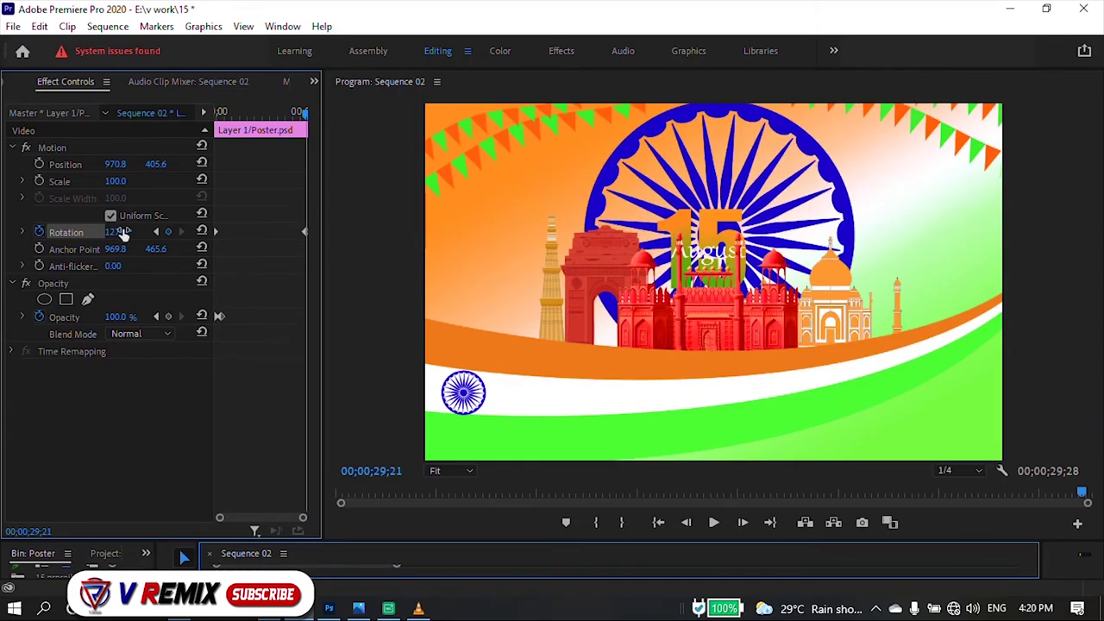
click(305, 232)
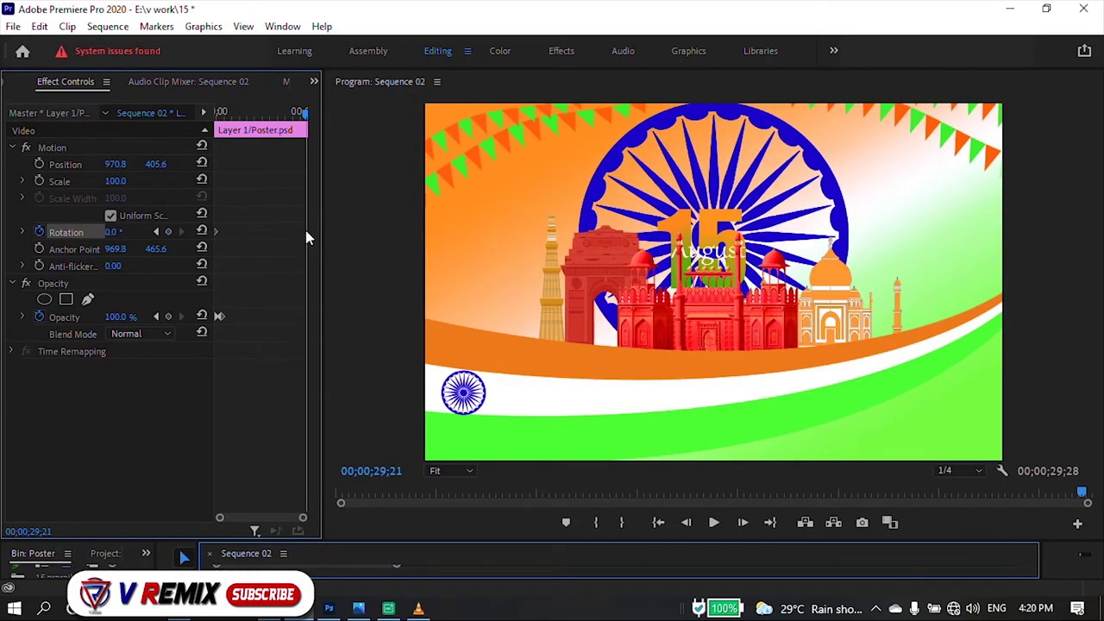
Move the chakra's anchor point to 990.8, 531.6 and check it through the clip.
drag(221, 111, 217, 111)
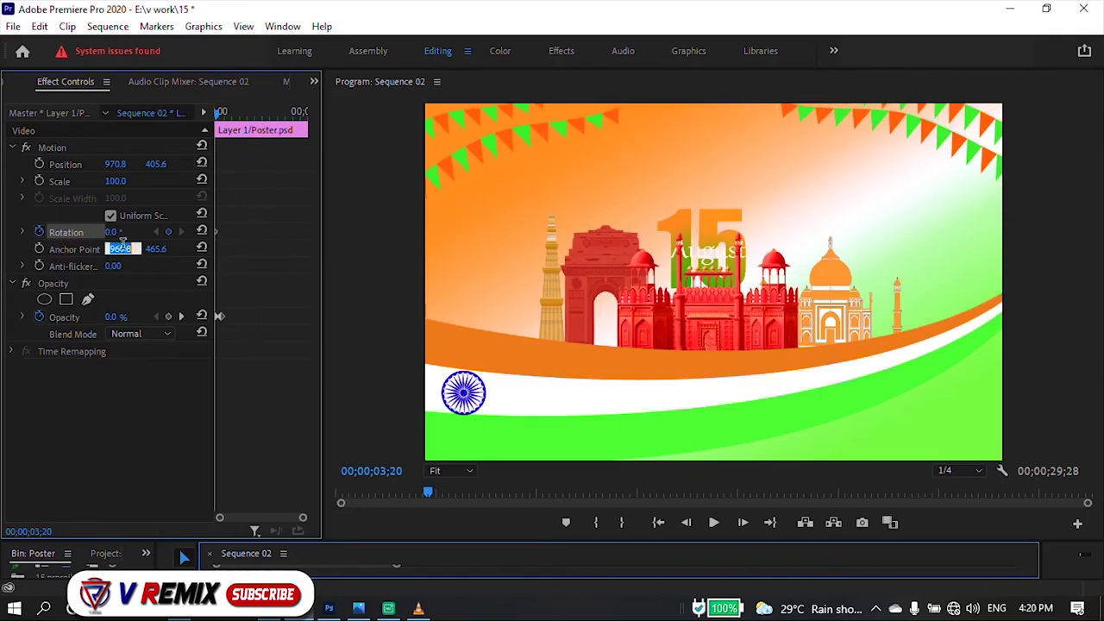
click(230, 167)
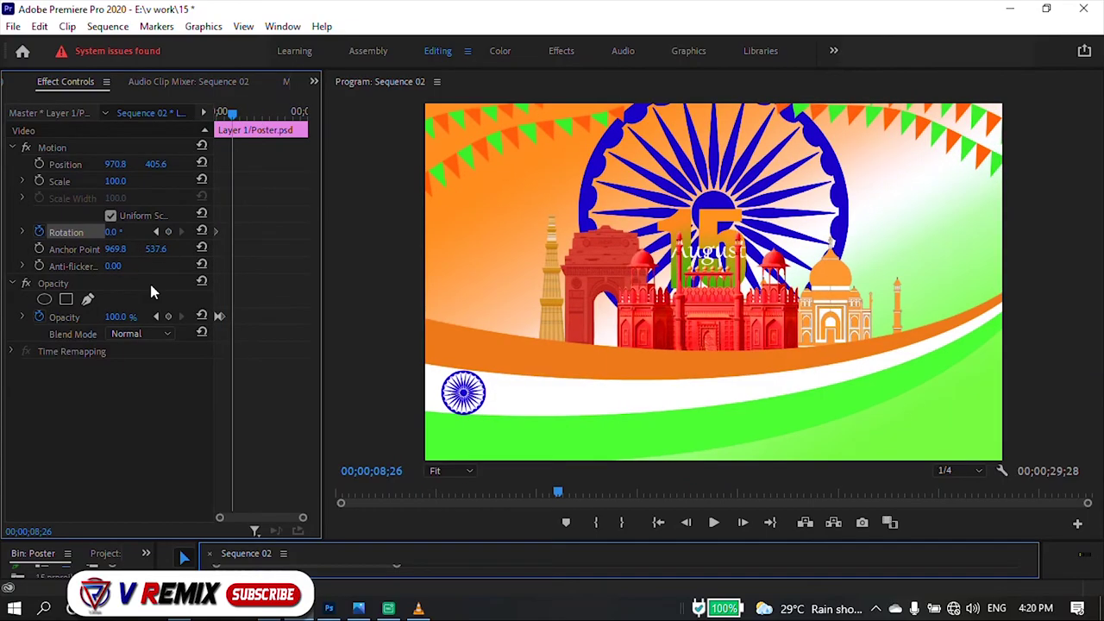
drag(229, 125, 119, 263)
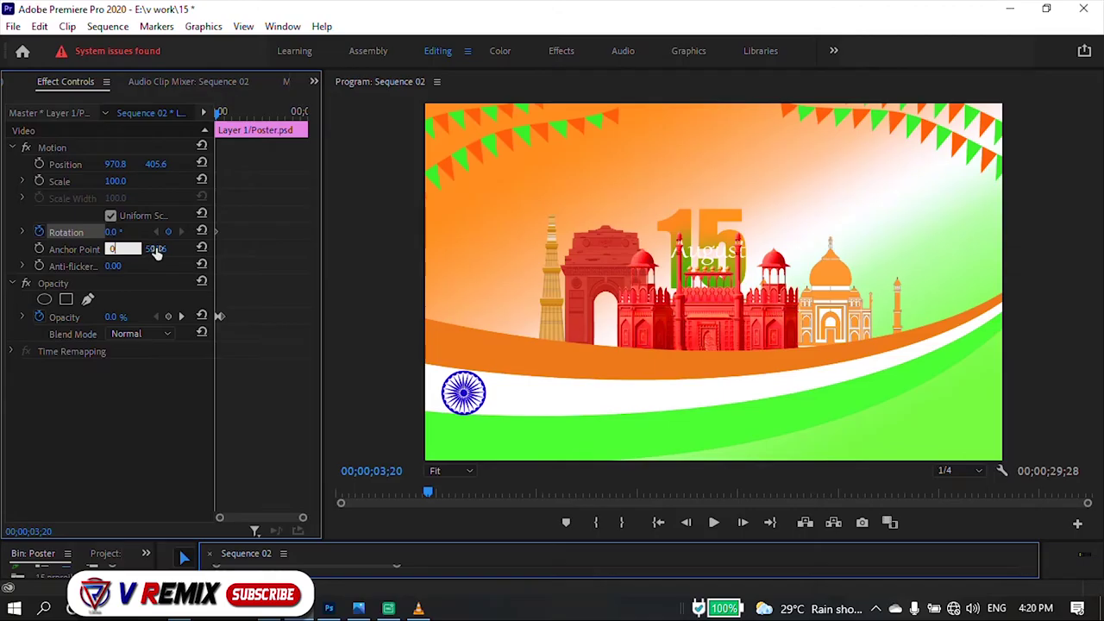
click(230, 149)
click(251, 129)
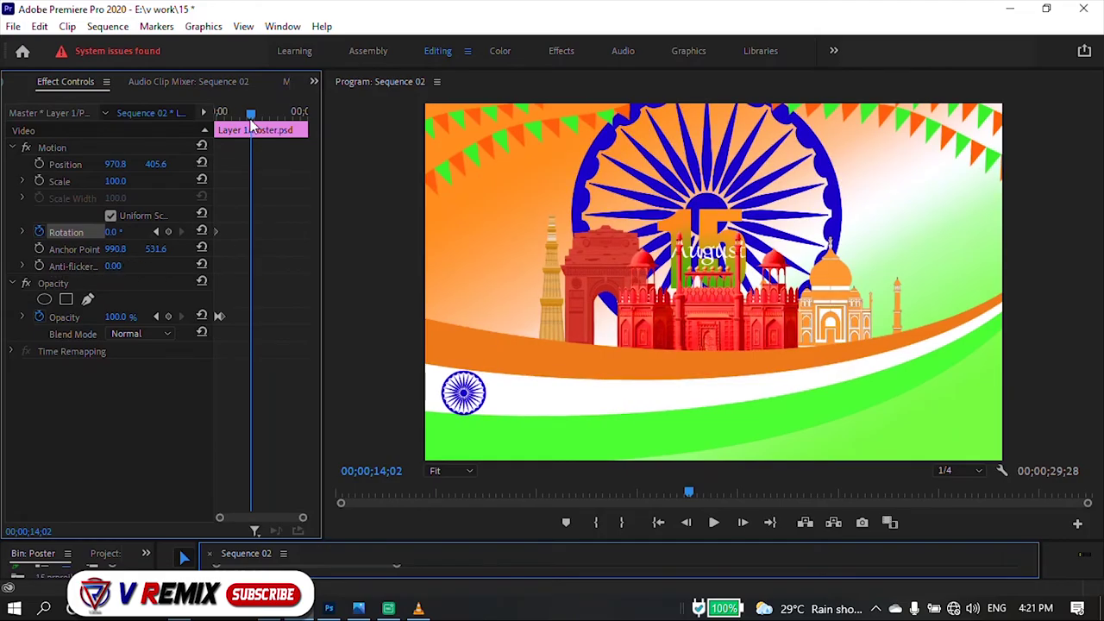
drag(251, 129, 306, 121)
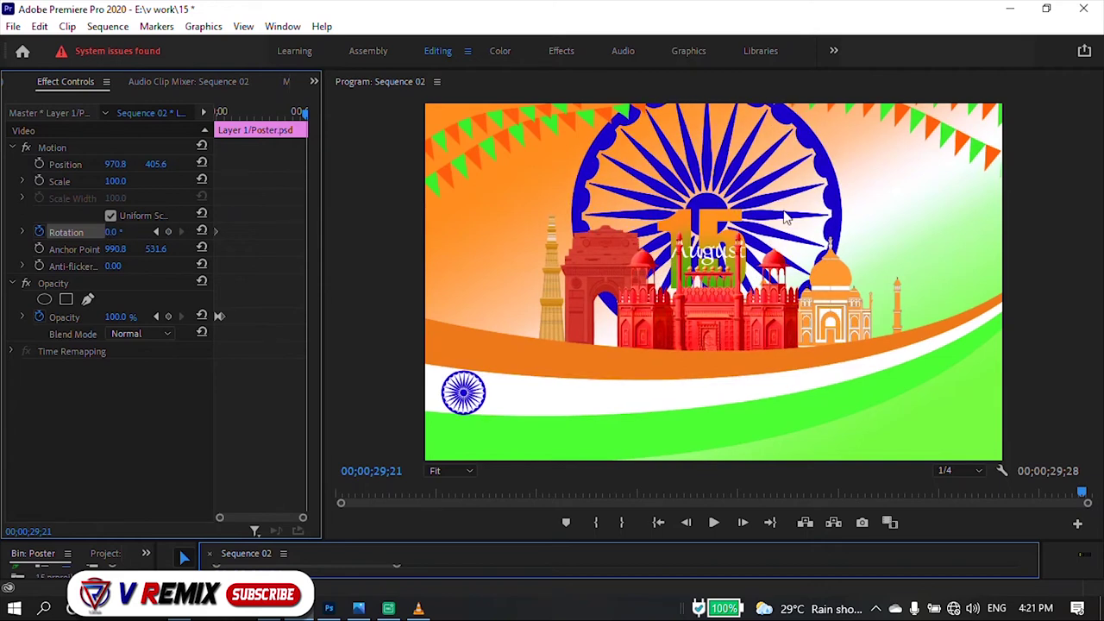
click(732, 194)
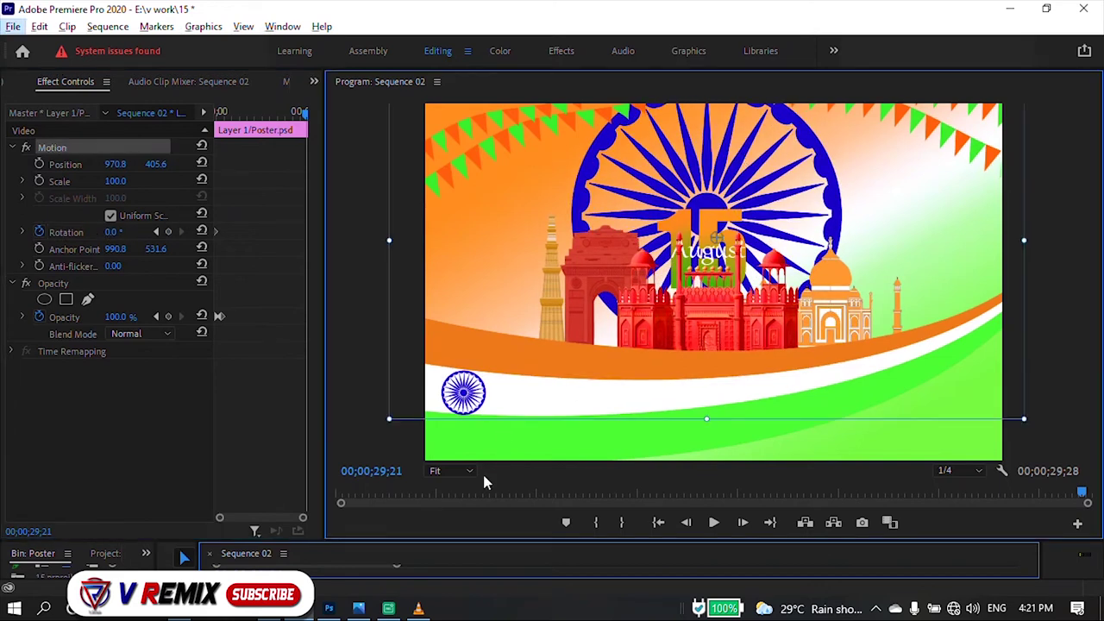
Zoom the Program monitor to 100% and jump to the clip's final frame.
click(457, 471)
click(450, 407)
key(alt+space)
key(Escape)
key(space)
key(h)
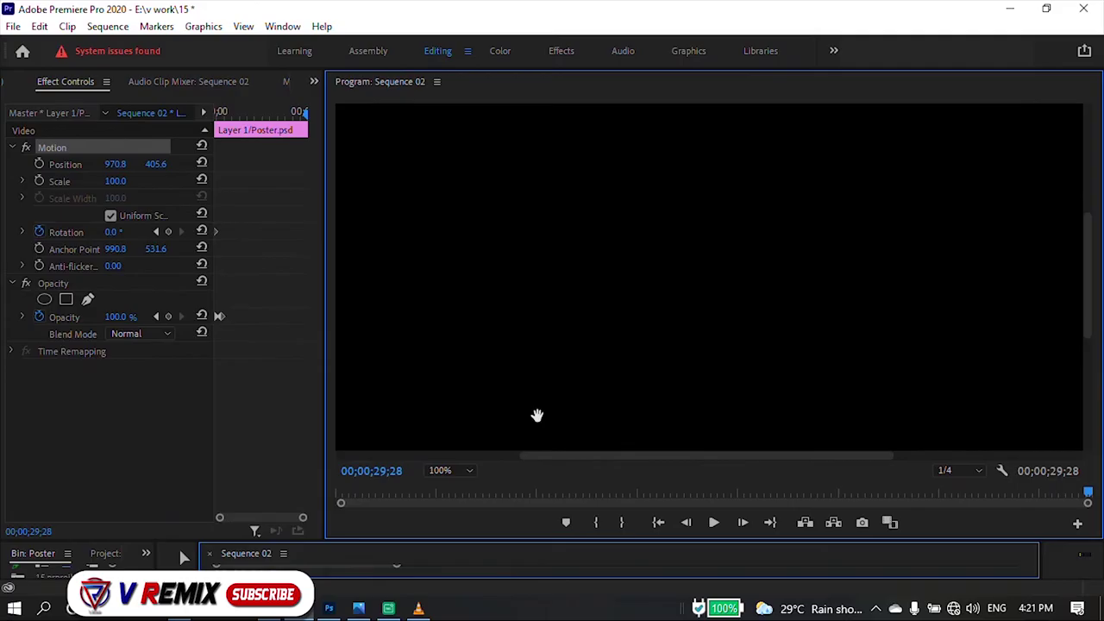
click(448, 471)
click(305, 115)
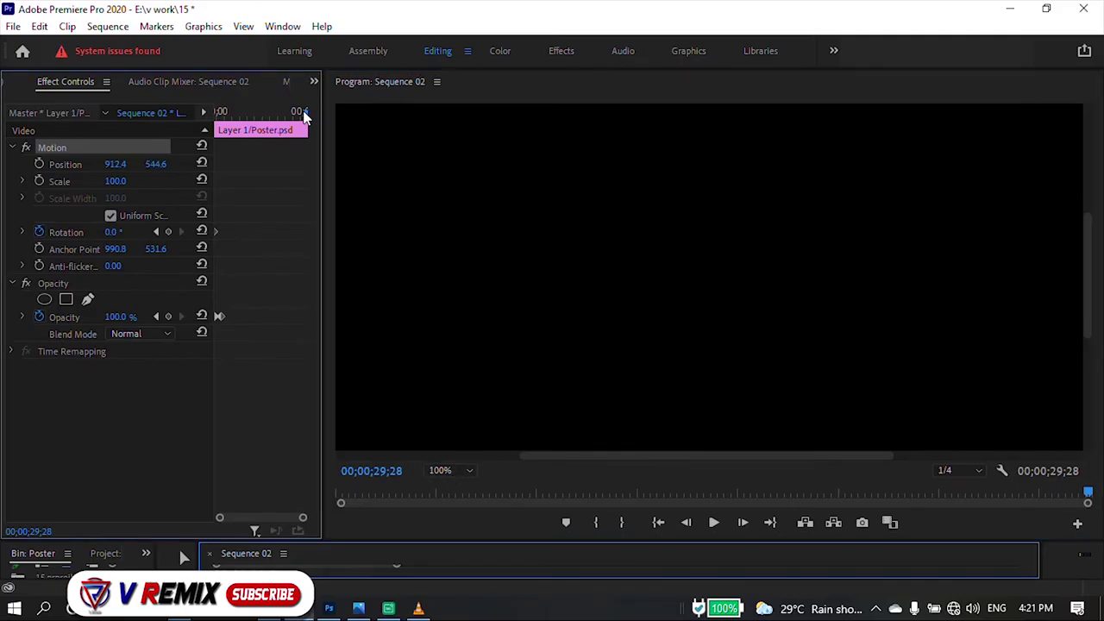
Move the chakra to position 884.6, 477.0 with anchor 966.5, 465.0, then fit the frame.
click(674, 235)
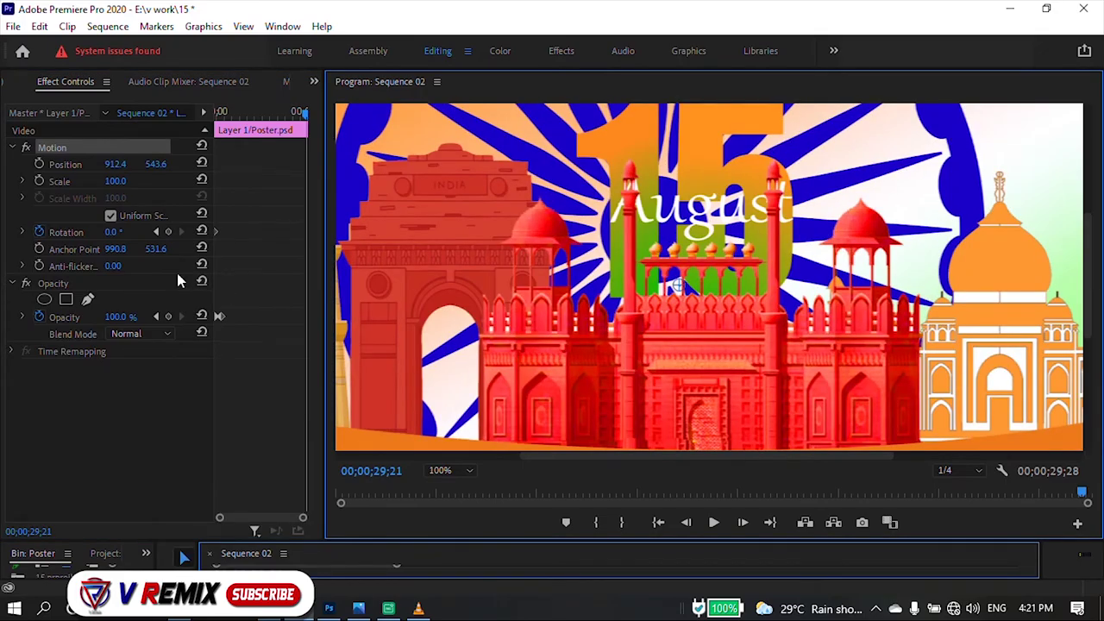
drag(959, 127, 949, 128)
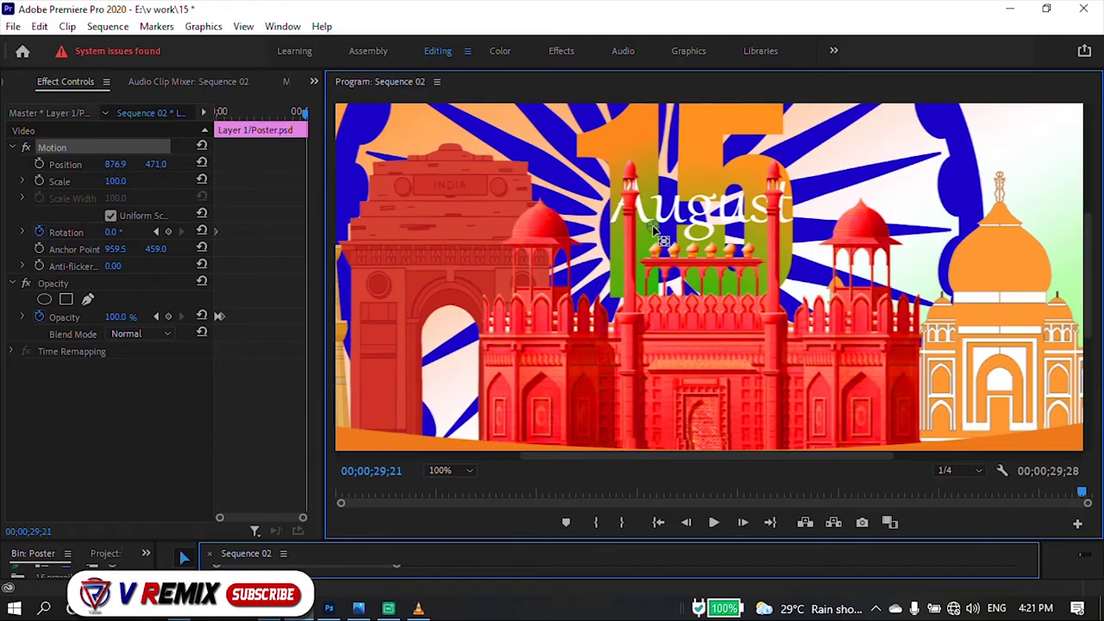
click(450, 470)
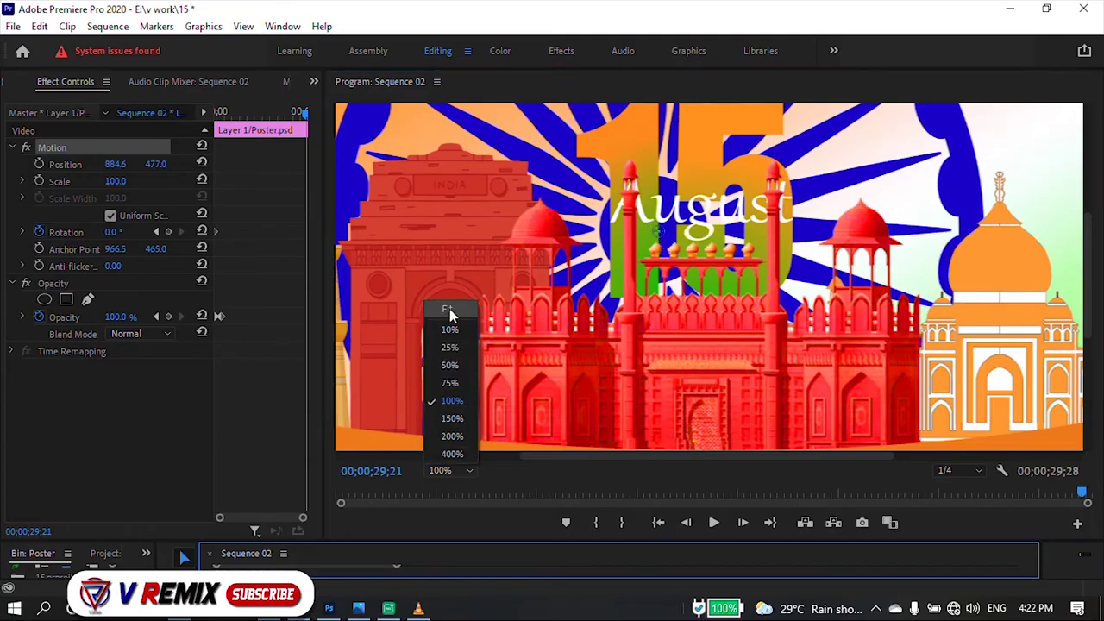
click(447, 310)
drag(238, 119, 311, 115)
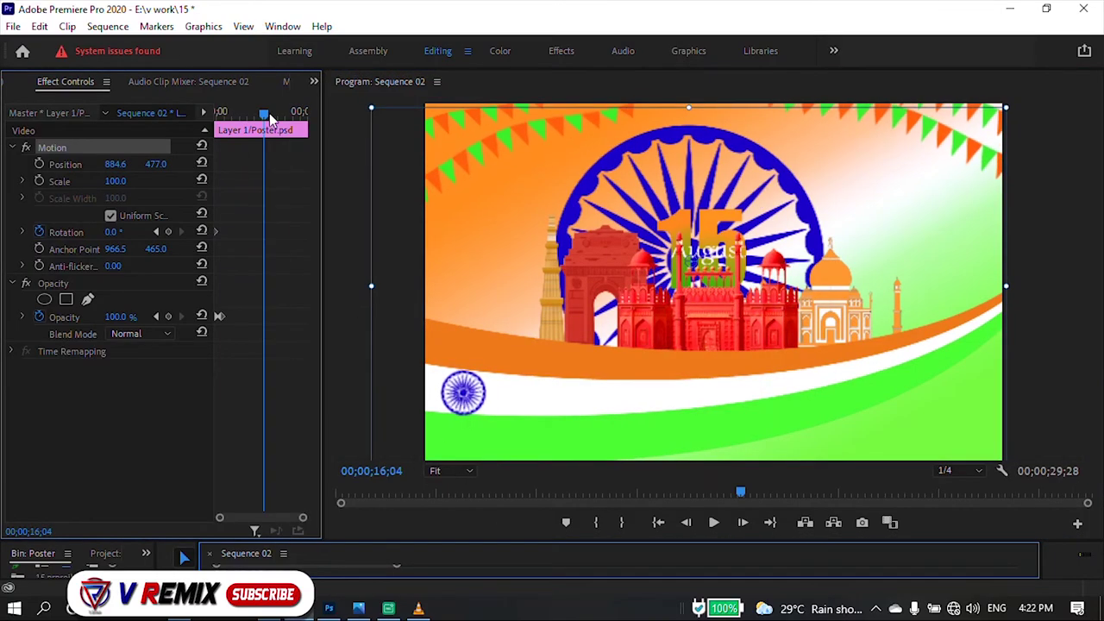
Set the chakra's end Rotation to 4x39.0°, then play it from the start in a maximized monitor.
mouse_move(122, 231)
mouse_down()
mouse_move(216, 232)
mouse_move(129, 233)
mouse_up()
drag(396, 535, 396, 303)
key(Home)
key(grave)
key(space)
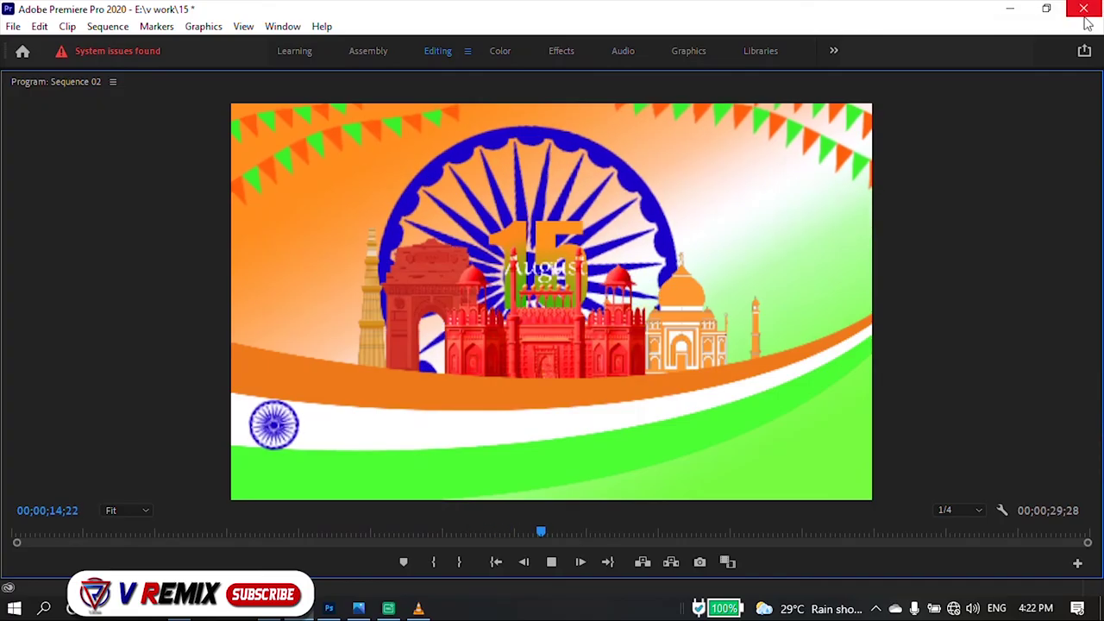
key(grave)
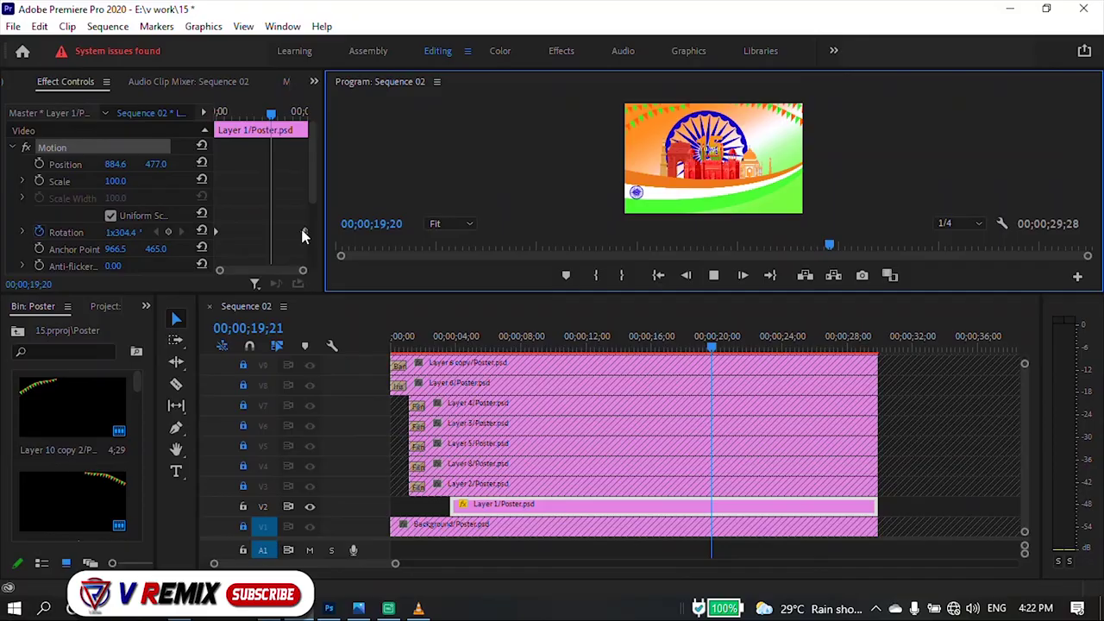
Lower the chakra's final Rotation keyframe to 2x11.0°, play, and rewind to 00;00.
click(303, 113)
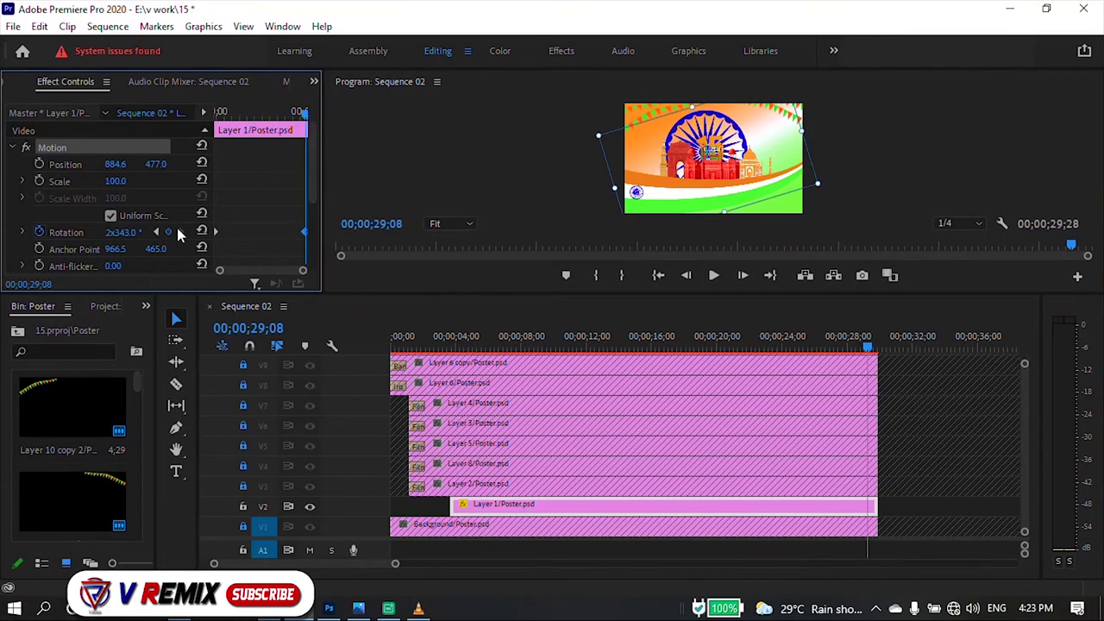
drag(121, 232, 172, 232)
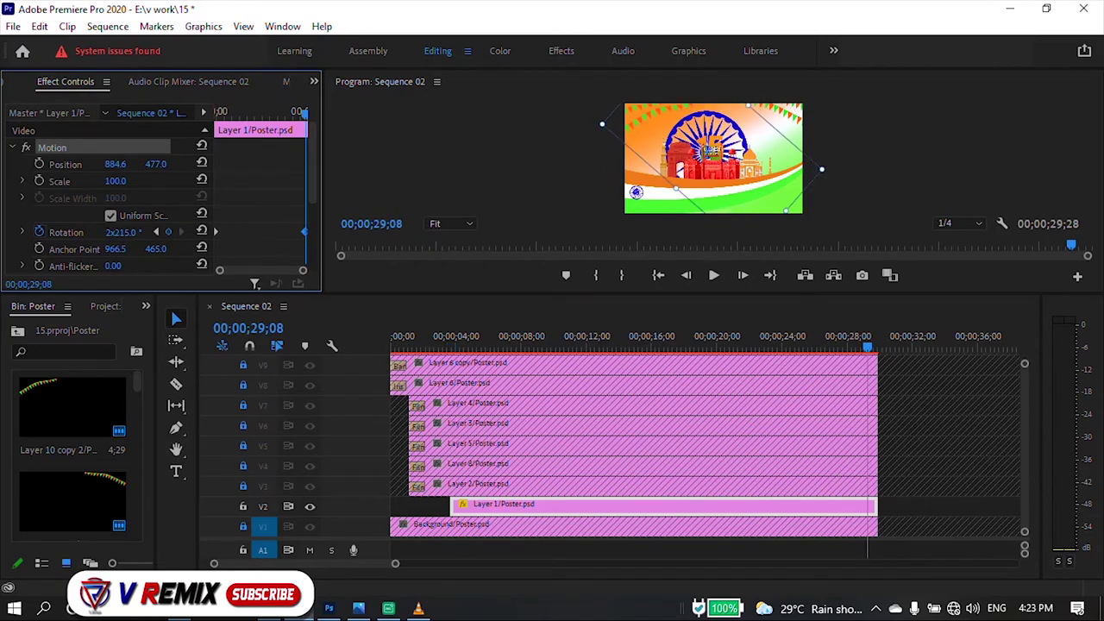
click(484, 335)
key(space)
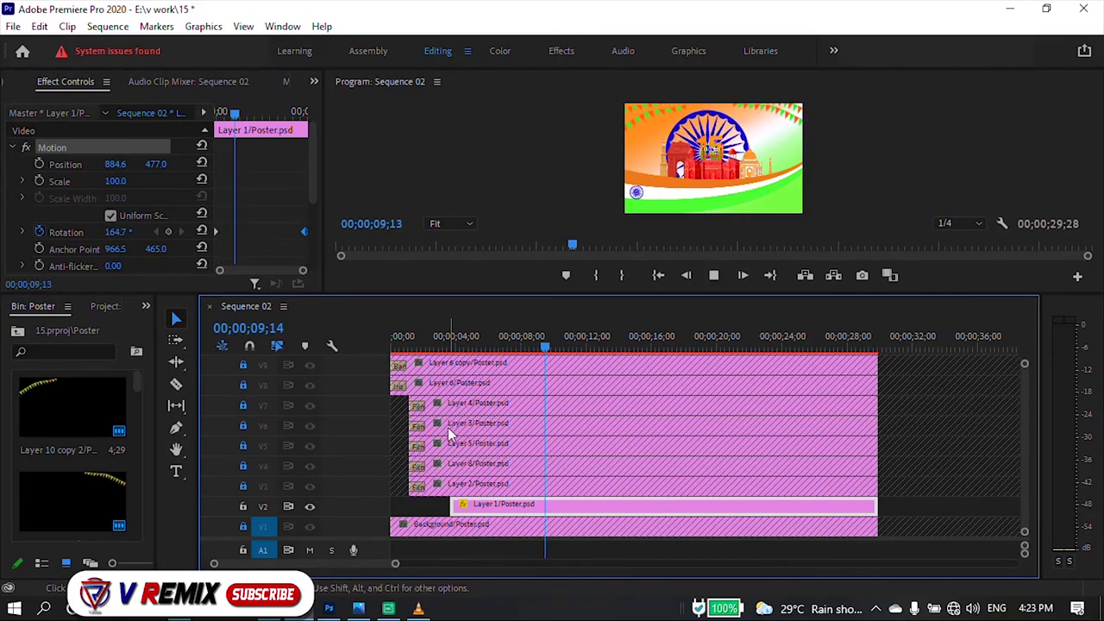
drag(399, 339, 427, 350)
Unlock the five layer tracks V3 through V7.
click(242, 406)
click(243, 425)
click(242, 445)
click(242, 465)
click(242, 485)
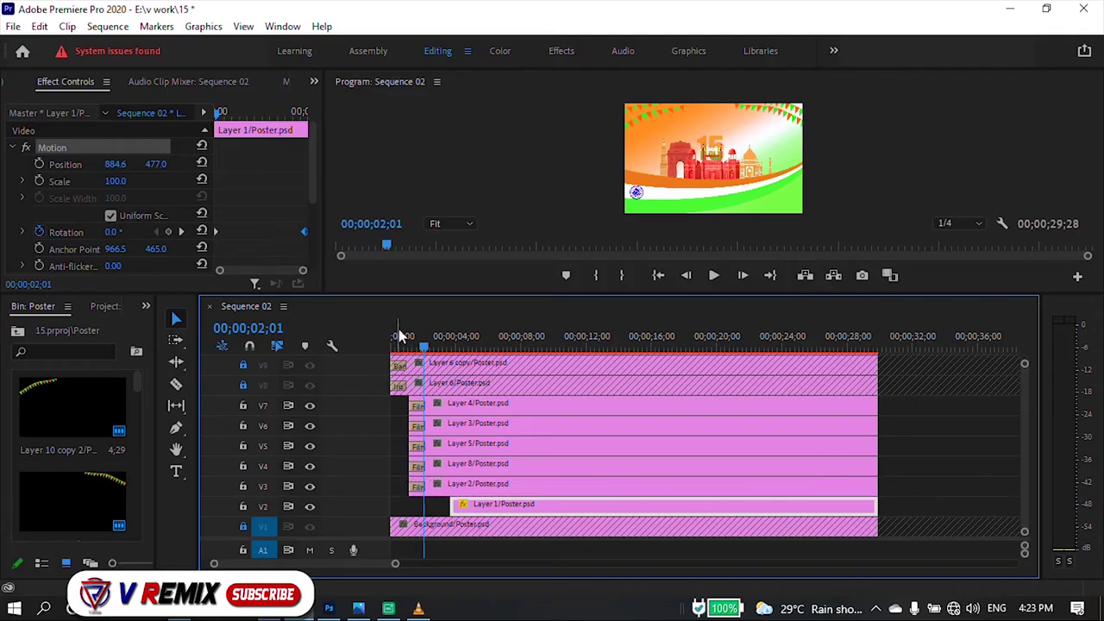
Delay the starts of Layers 4, 3, 5, 8 and 2 so they cascade.
drag(408, 345, 420, 348)
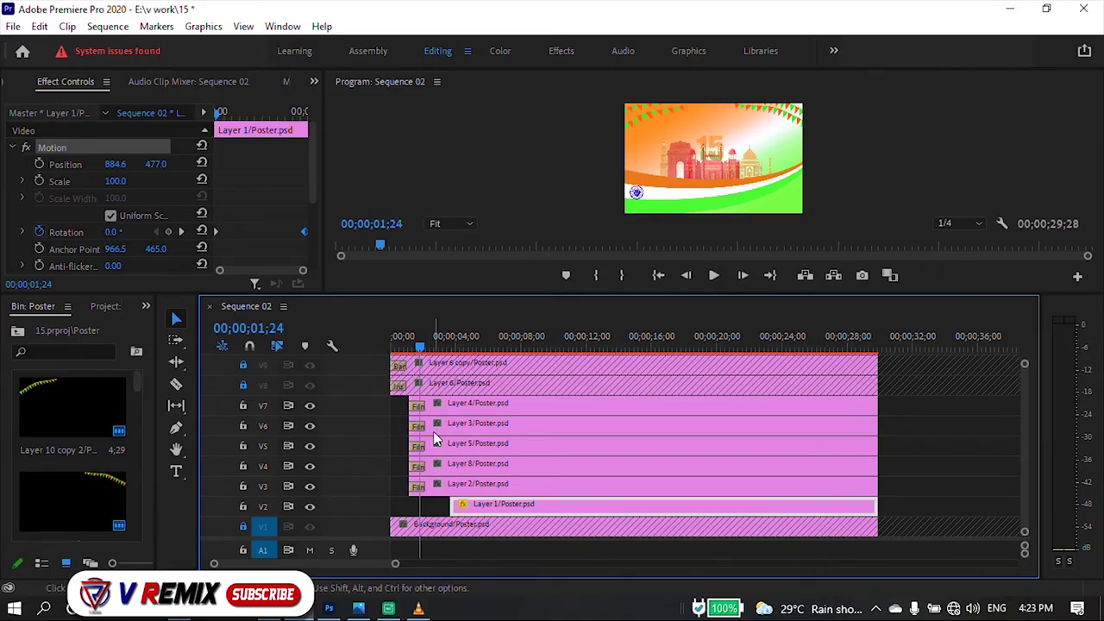
mouse_move(470, 405)
mouse_down()
mouse_move(503, 405)
mouse_move(473, 425)
mouse_move(496, 447)
mouse_move(470, 468)
mouse_up()
click(472, 447)
mouse_move(463, 427)
mouse_down()
mouse_move(487, 434)
mouse_move(496, 405)
mouse_up()
drag(442, 485, 434, 486)
Preview the cascade from the start and adjust Layer 2's start time.
click(382, 335)
key(space)
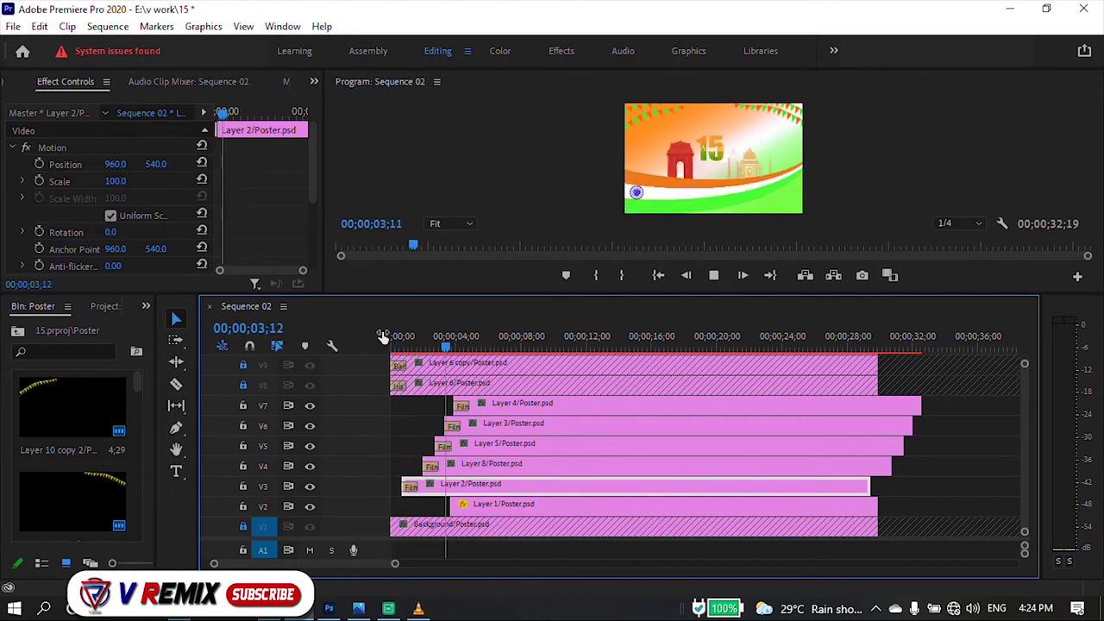
mouse_move(465, 485)
mouse_down()
mouse_move(462, 447)
mouse_move(446, 447)
mouse_move(445, 427)
mouse_move(464, 417)
mouse_up()
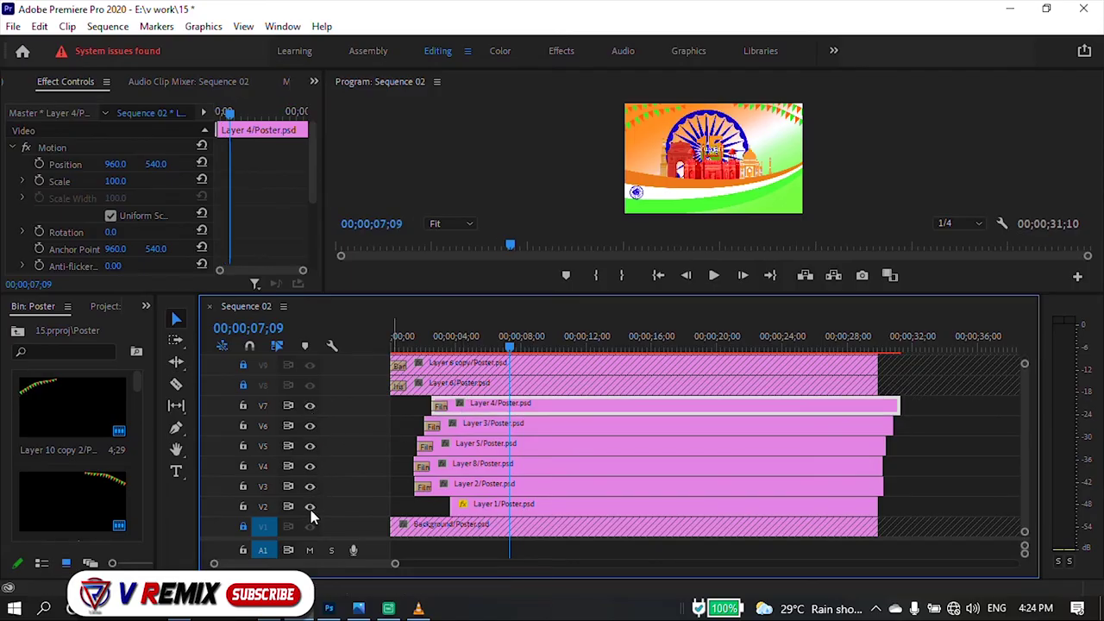
click(393, 342)
key(space)
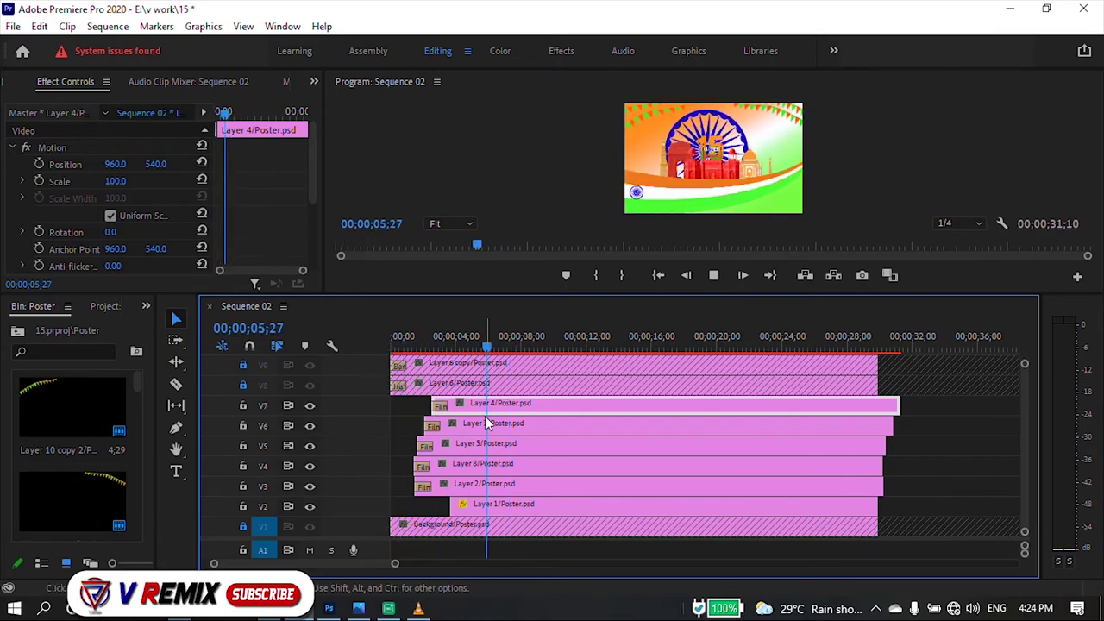
mouse_move(552, 296)
mouse_down()
mouse_move(551, 428)
mouse_move(525, 283)
mouse_up()
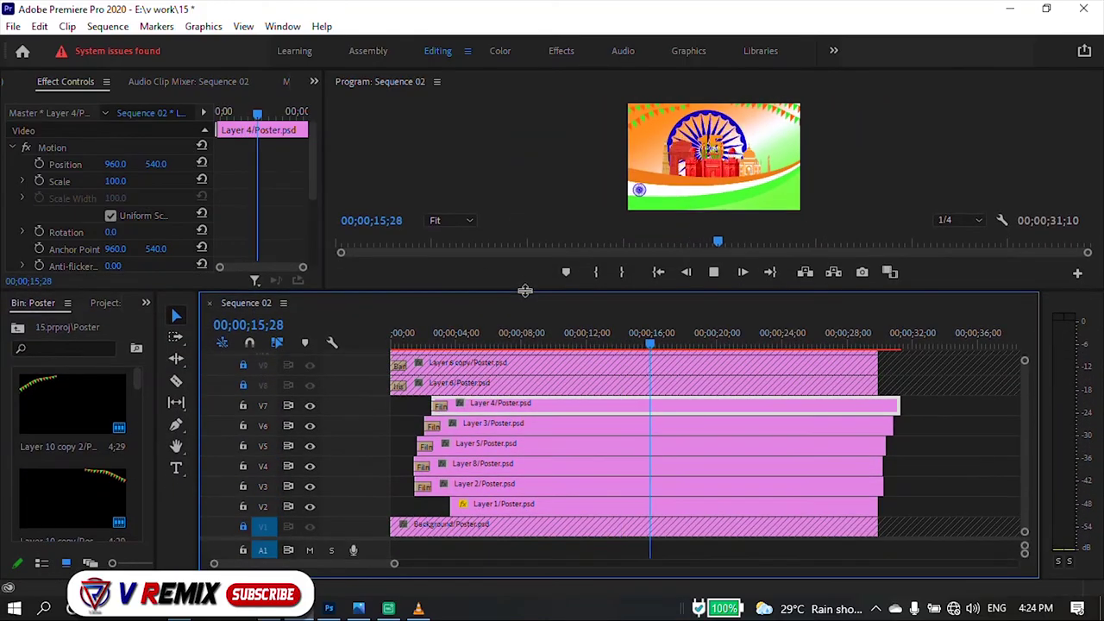
Shift Layers 4, 5, 3 and 2 to new start times and preview the timing.
mouse_move(509, 408)
mouse_down()
mouse_move(526, 408)
mouse_move(521, 424)
mouse_move(525, 409)
mouse_up()
mouse_move(420, 444)
mouse_down()
mouse_move(441, 444)
mouse_move(454, 472)
mouse_up()
click(410, 327)
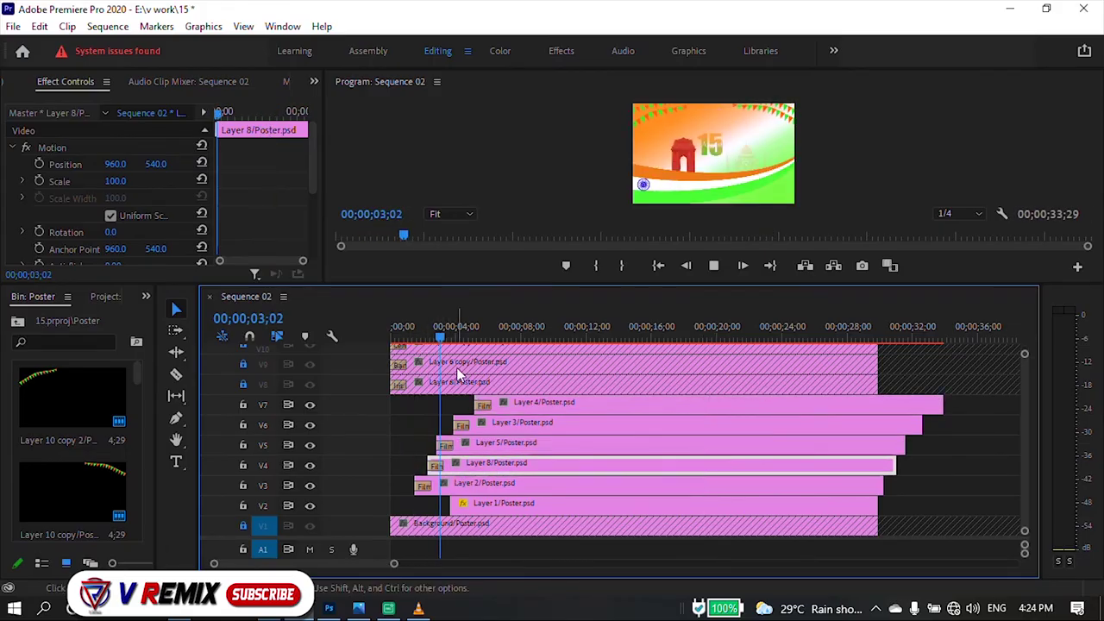
key(space)
drag(483, 430, 441, 428)
drag(436, 485, 485, 486)
click(417, 332)
key(space)
key(space)
Realign the starts of Layers 8, 5, 4 and 2 around the three-second mark and replay.
click(750, 511)
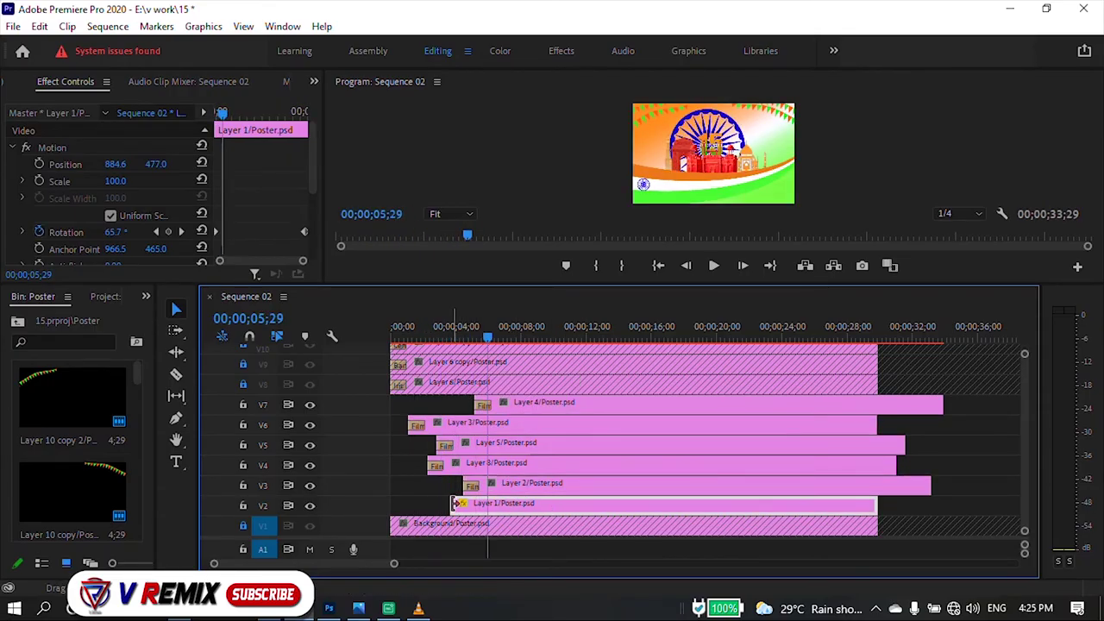
key(Home)
key(space)
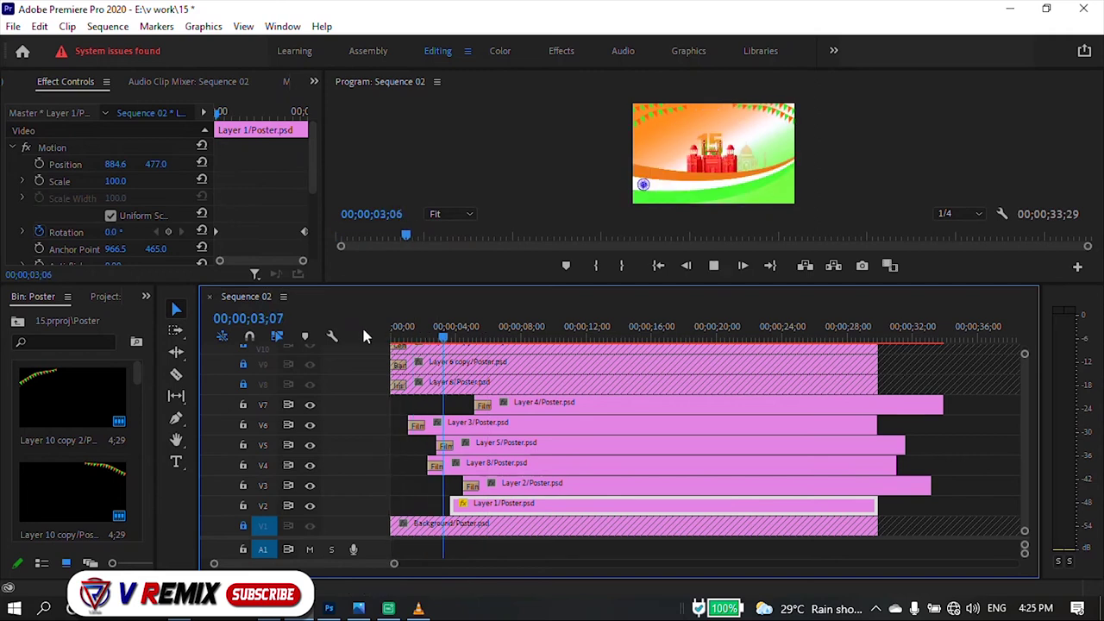
key(space)
click(431, 423)
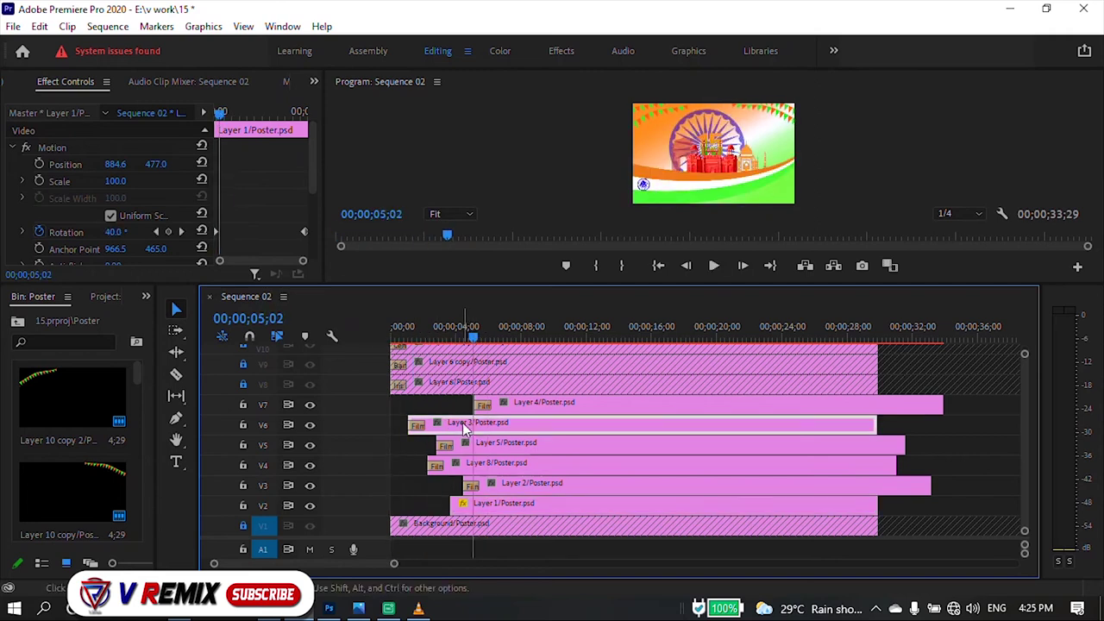
click(439, 326)
drag(494, 473, 542, 473)
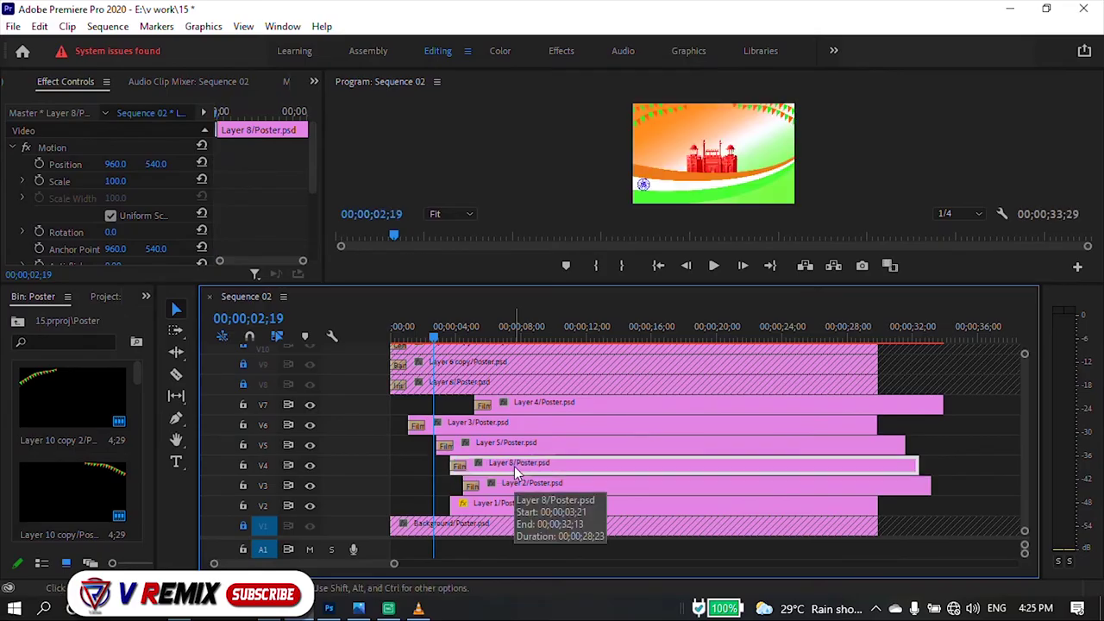
drag(467, 444, 453, 431)
drag(523, 402, 479, 444)
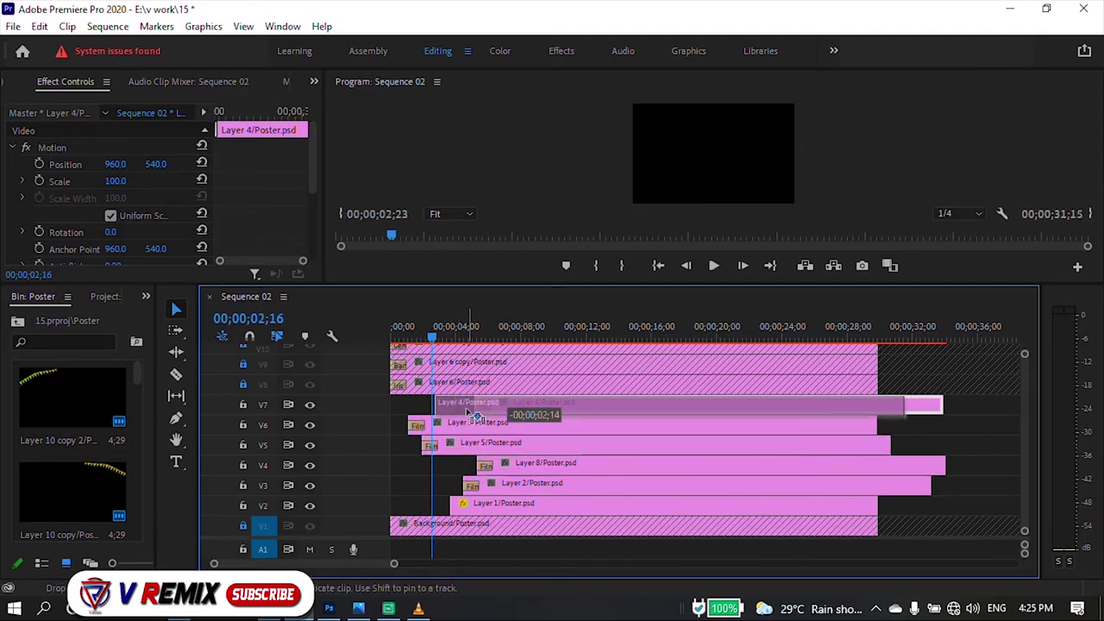
drag(521, 483, 487, 490)
key(space)
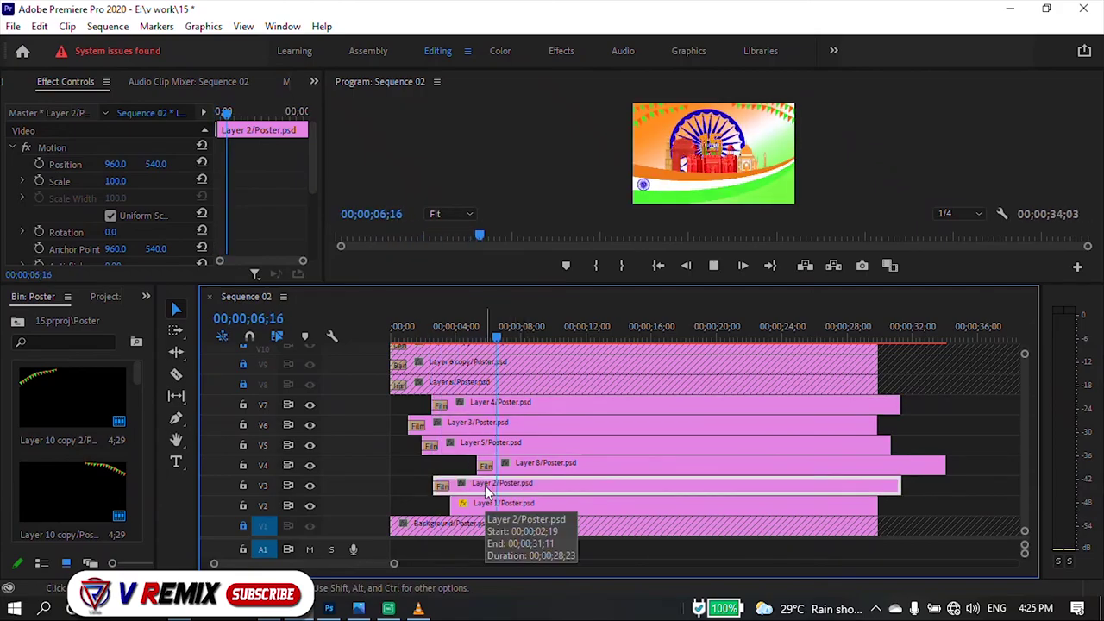
Trim every overhanging layer clip to end at 30;00 and play the sequence from the start.
drag(891, 553, 931, 393)
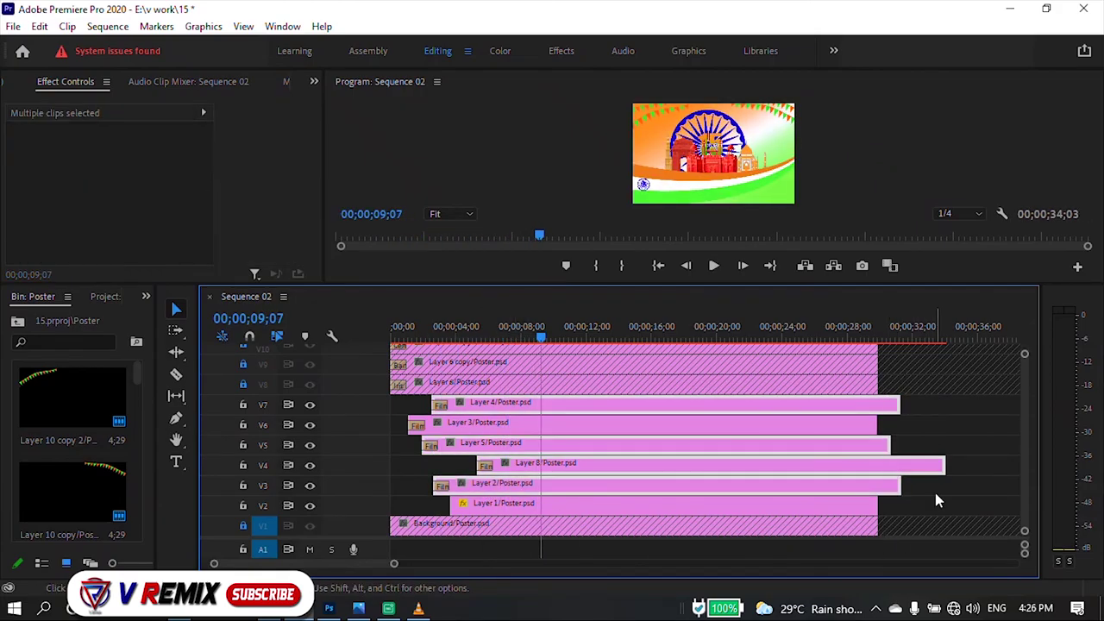
drag(938, 470, 913, 473)
click(899, 441)
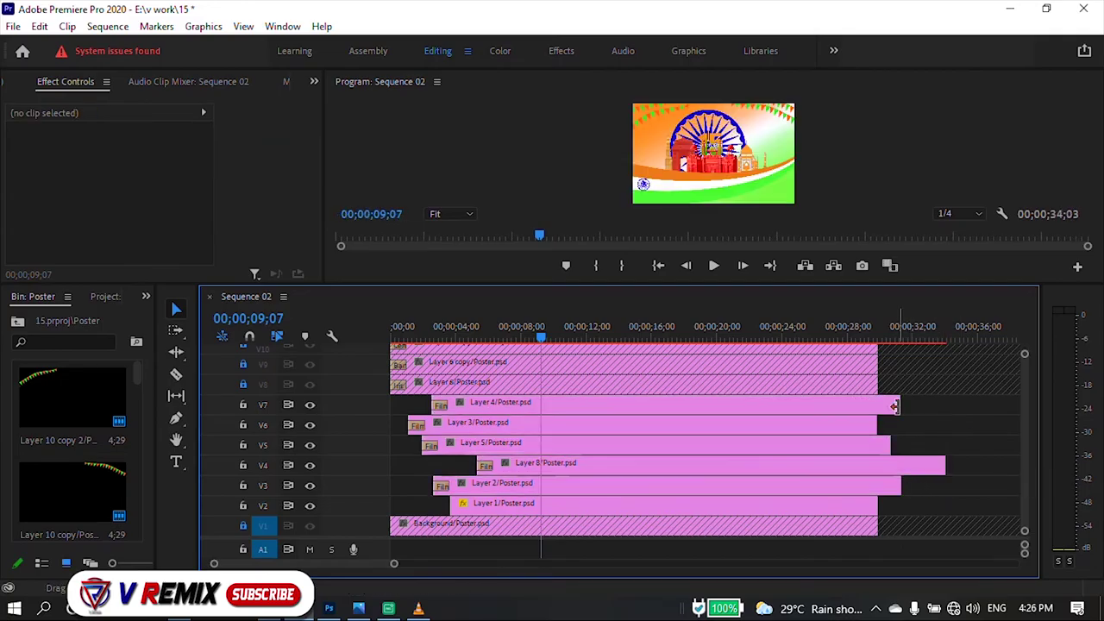
mouse_move(878, 423)
mouse_down()
mouse_move(889, 468)
mouse_move(879, 485)
mouse_up()
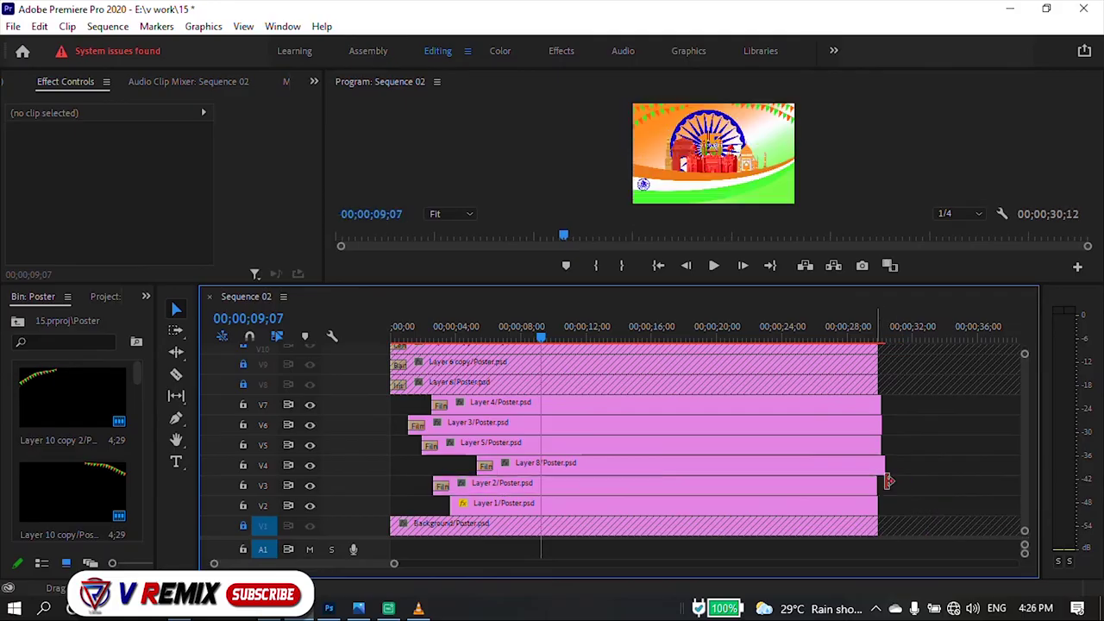
scroll(910, 466, up, 3)
scroll(907, 466, up, 2)
mouse_move(852, 417)
mouse_down()
mouse_move(834, 422)
mouse_move(833, 465)
mouse_up()
key(backslash)
key(minus)
key(Home)
key(space)
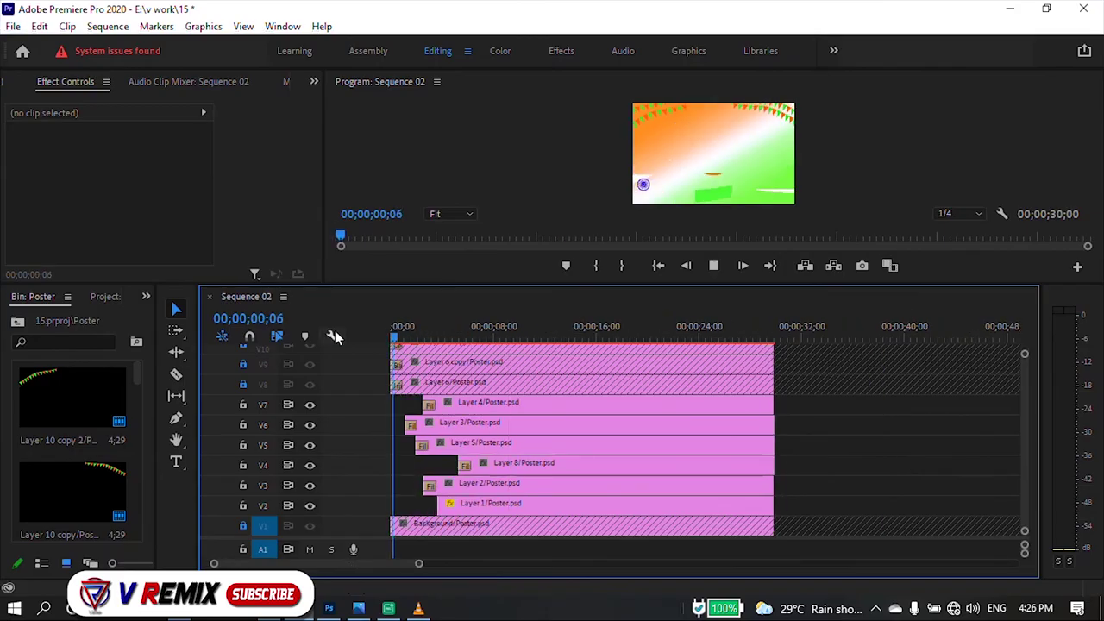
Play the staggered animation from the start in a maximized Program monitor.
drag(335, 285, 335, 469)
key(grave)
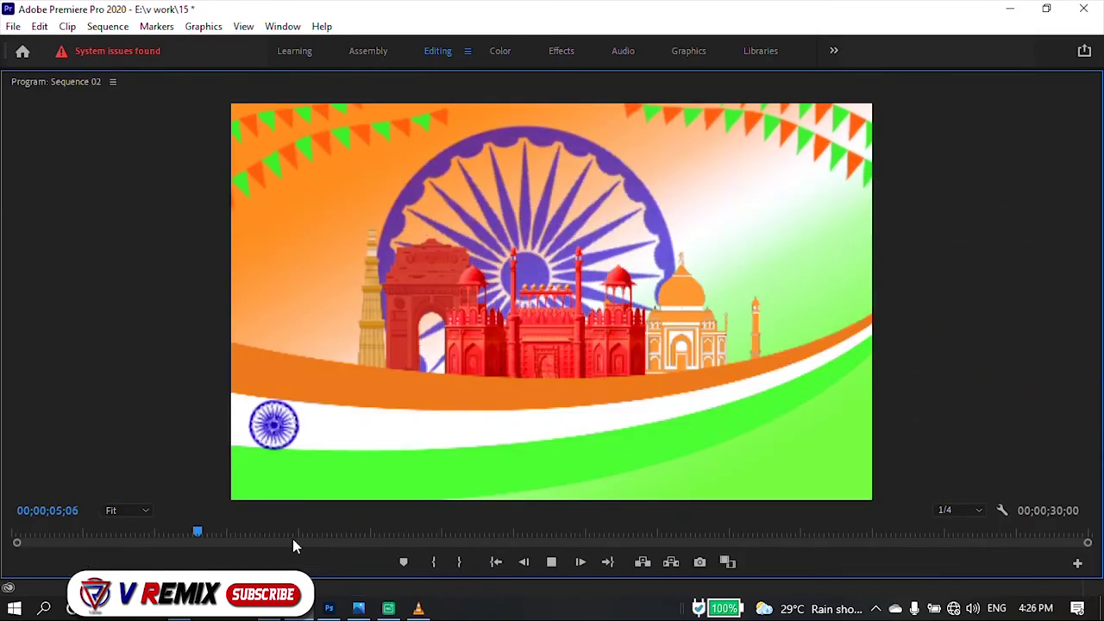
key(Home)
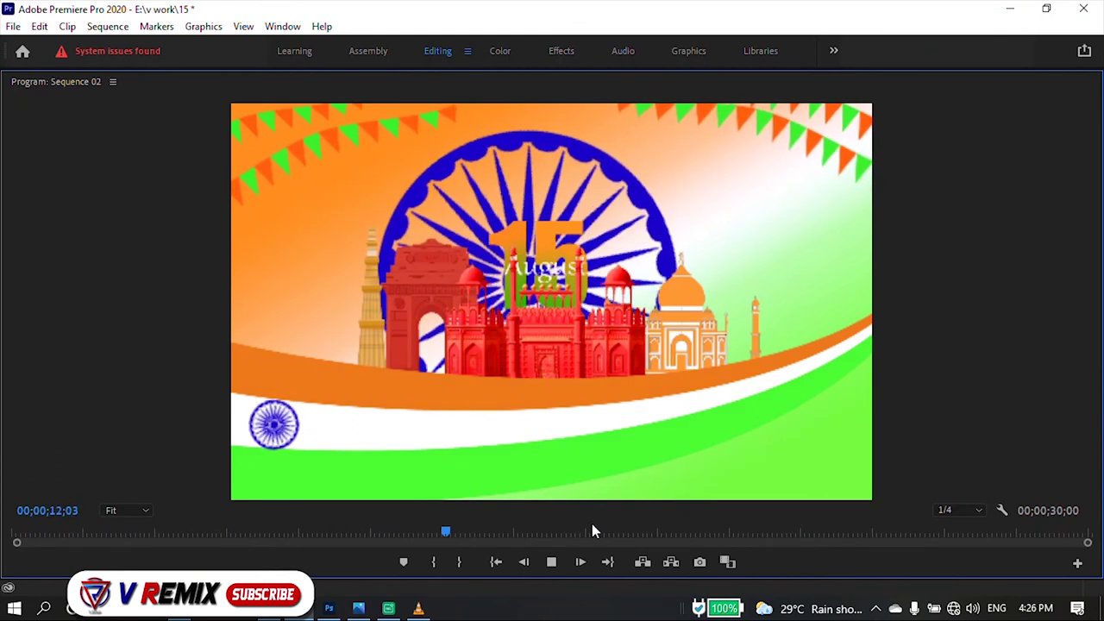
key(space)
key(grave)
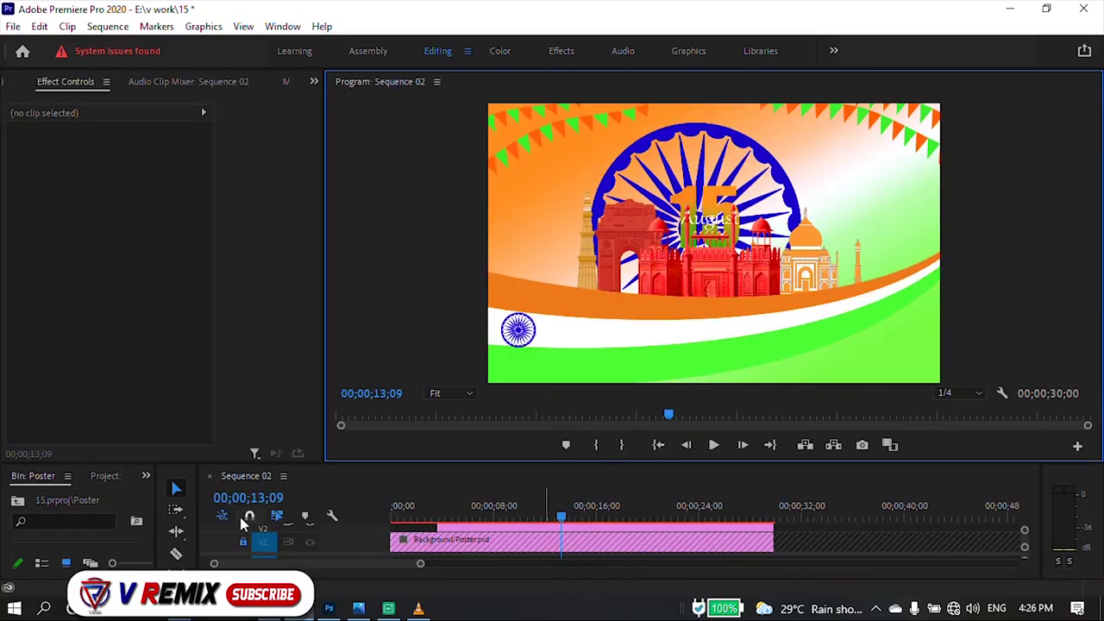
Unlock tracks V12 through V16 in the maximized timeline, then restore the layout.
drag(457, 464, 457, 209)
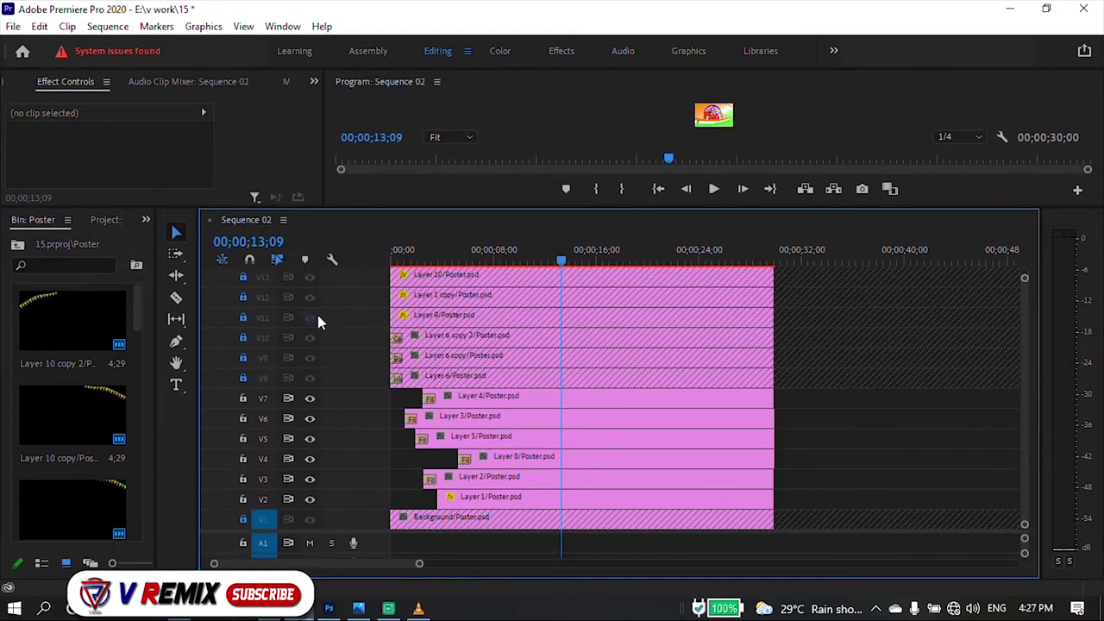
key(grave)
drag(46, 204, 46, 276)
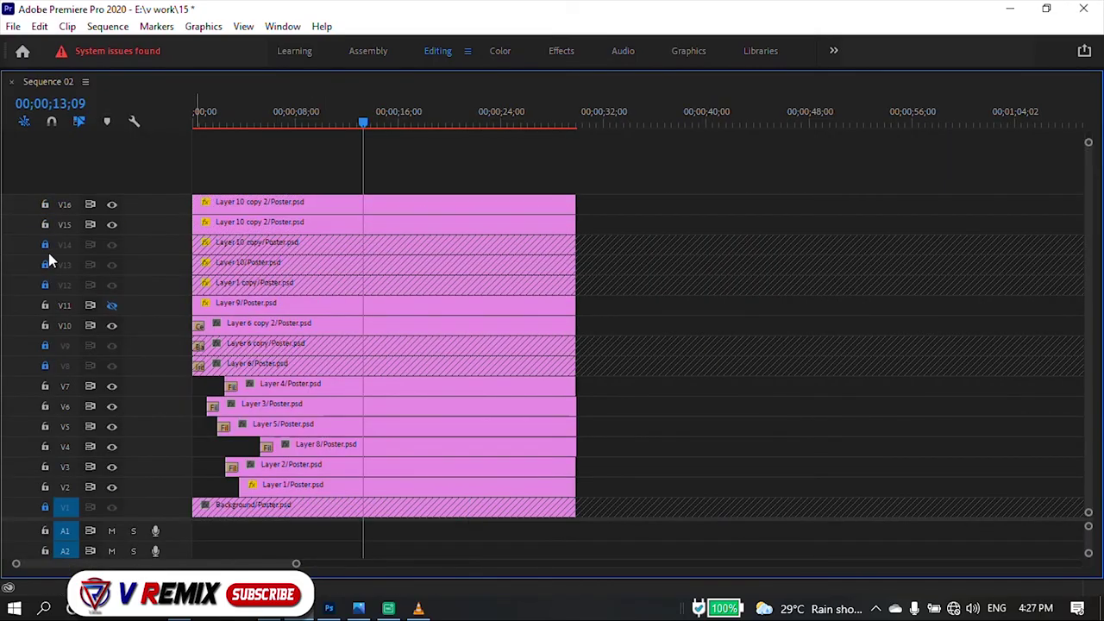
key(Home)
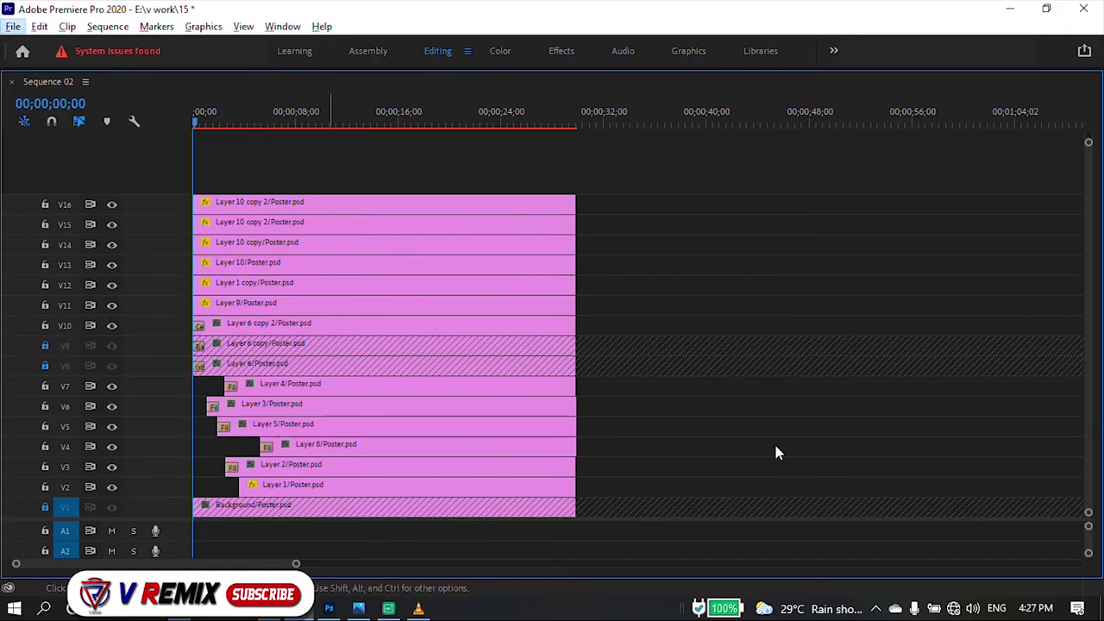
key(grave)
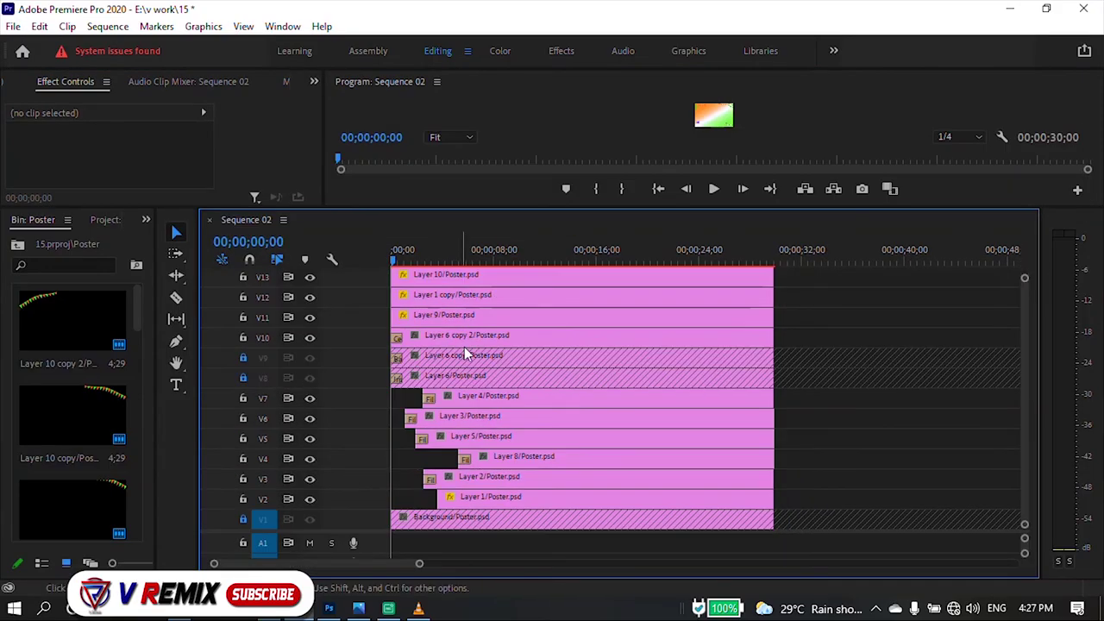
drag(429, 207, 448, 367)
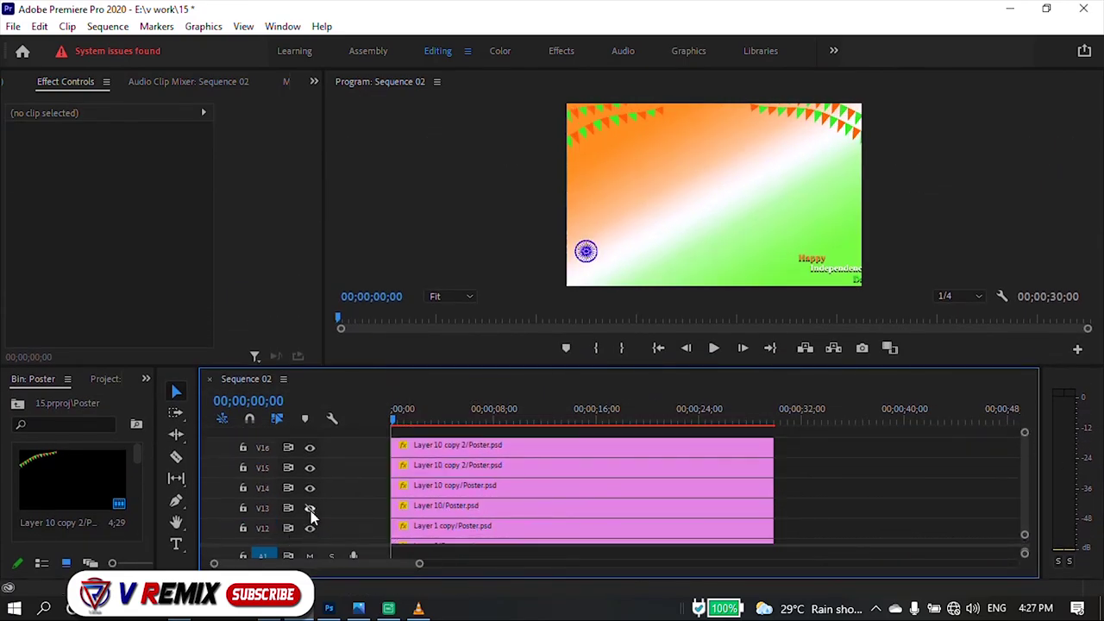
Delay the Layer 9 text clip so it starts later.
scroll(1026, 465, down, 5)
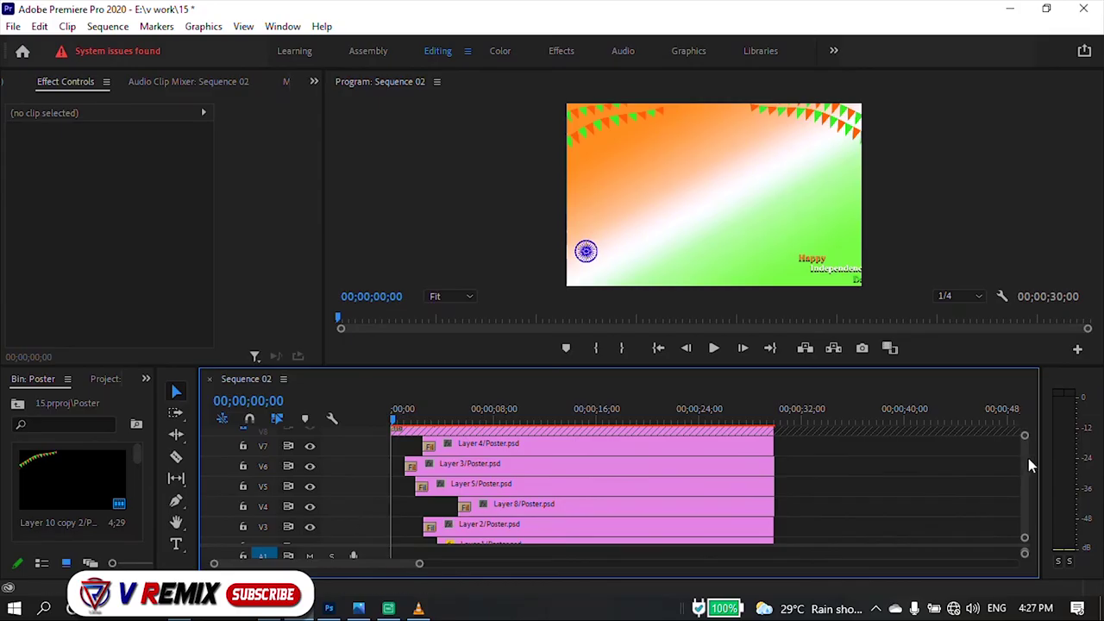
scroll(1029, 466, up, 3)
click(402, 450)
drag(489, 457, 633, 457)
Apply a Cross Zoom transition to the start of Layer 9 and preview it.
click(561, 51)
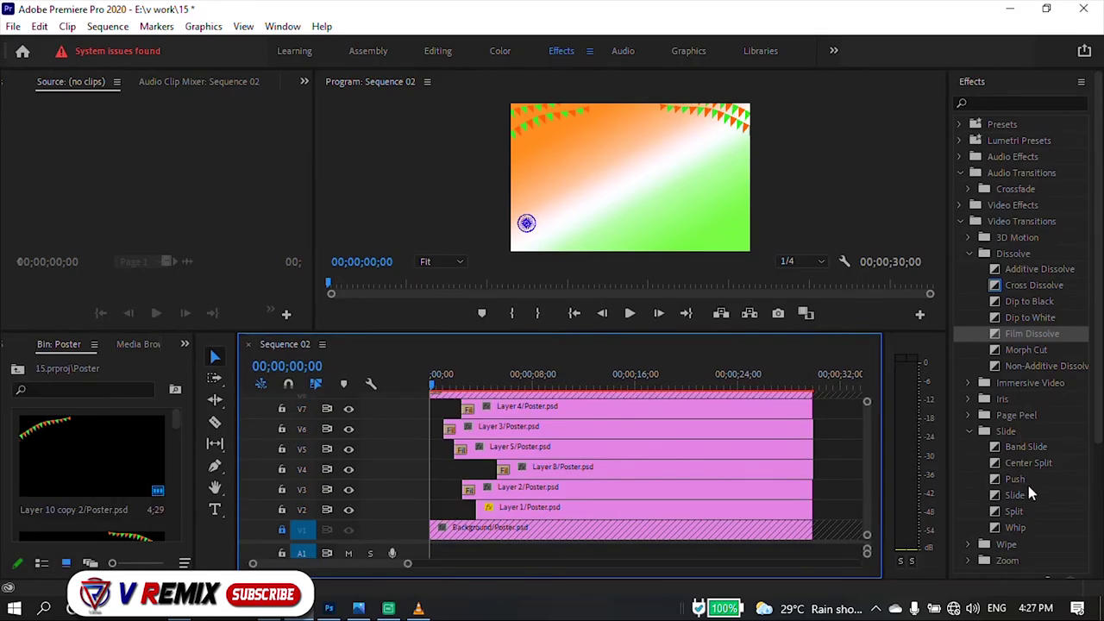
drag(1026, 317, 773, 419)
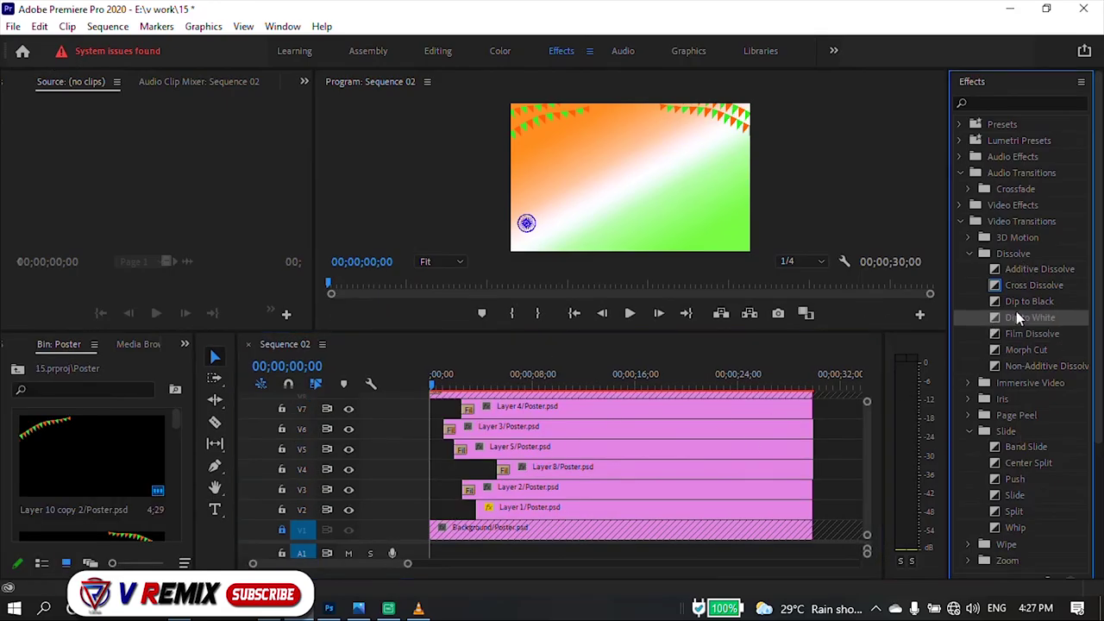
scroll(876, 444, up, 5)
drag(1025, 321, 587, 497)
scroll(1040, 352, down, 2)
click(969, 510)
drag(1028, 526, 580, 511)
click(556, 377)
key(space)
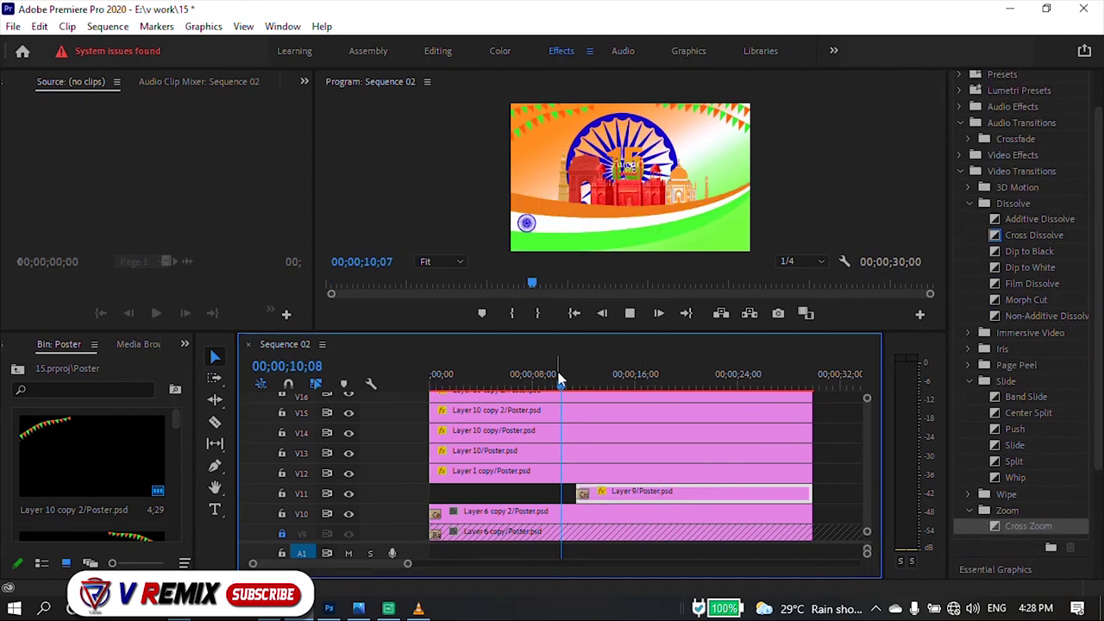
key(space)
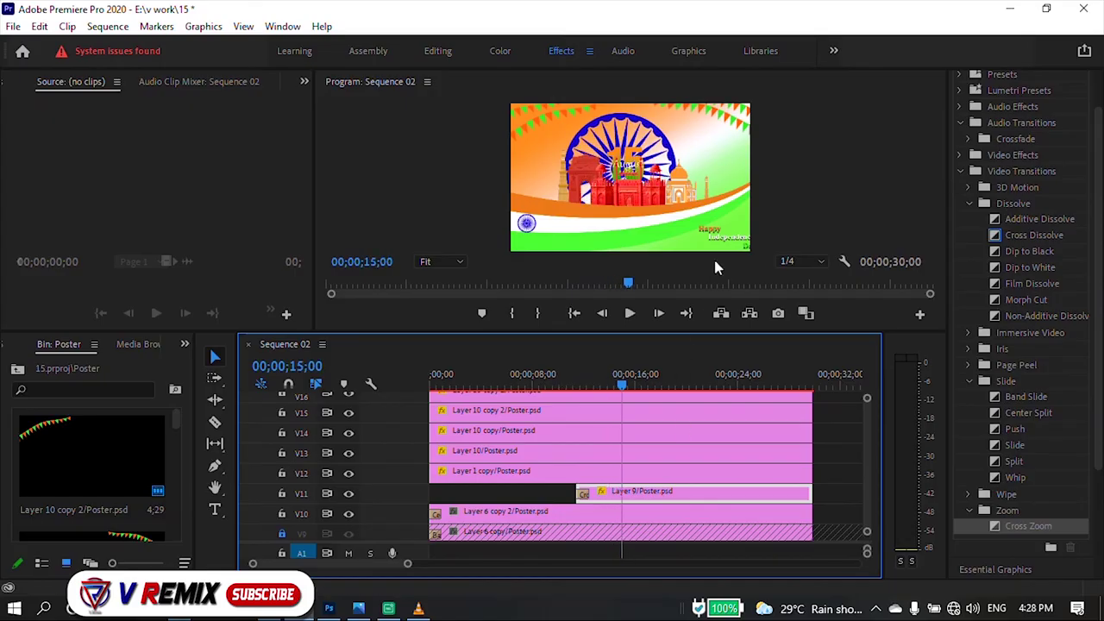
Set the Happy Independence Day text's Position X to 858.
click(437, 50)
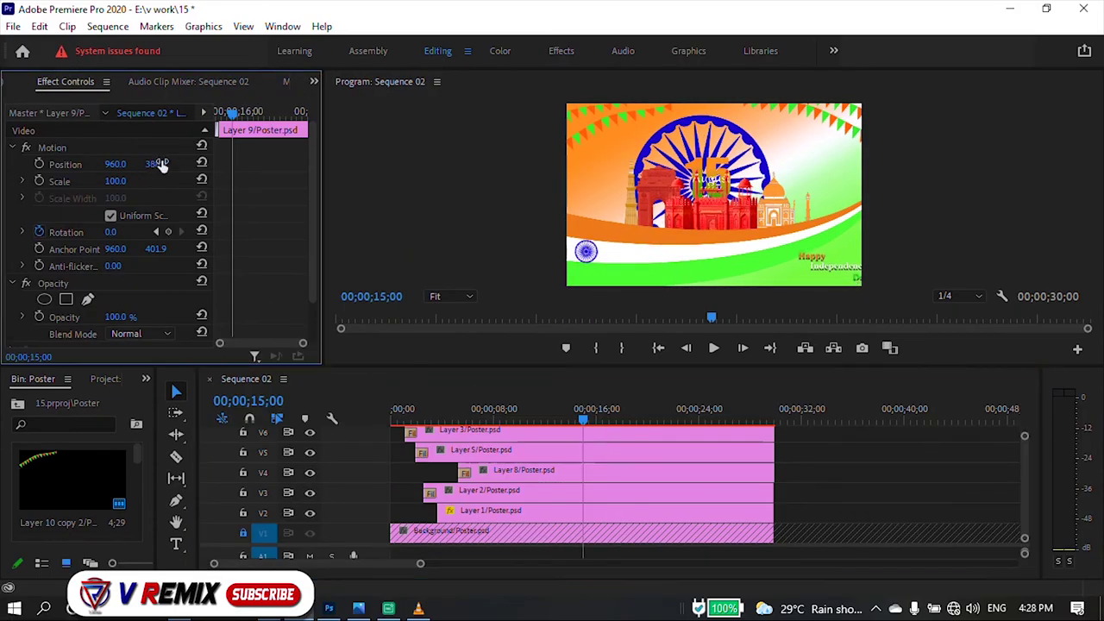
drag(115, 163, 272, 237)
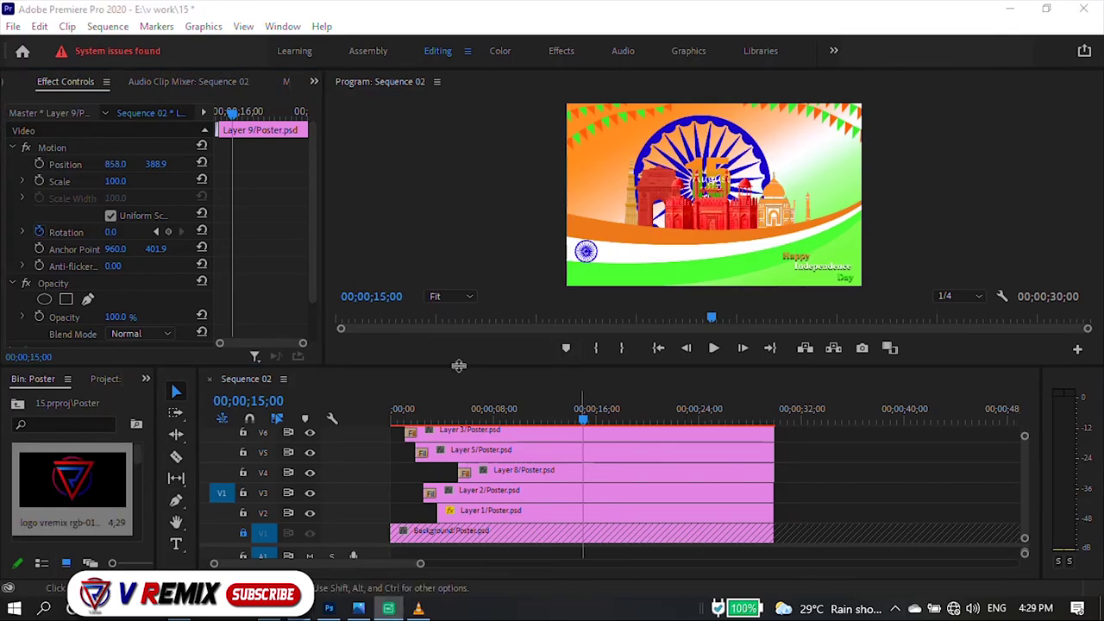
drag(459, 366, 458, 320)
scroll(1018, 434, up, 5)
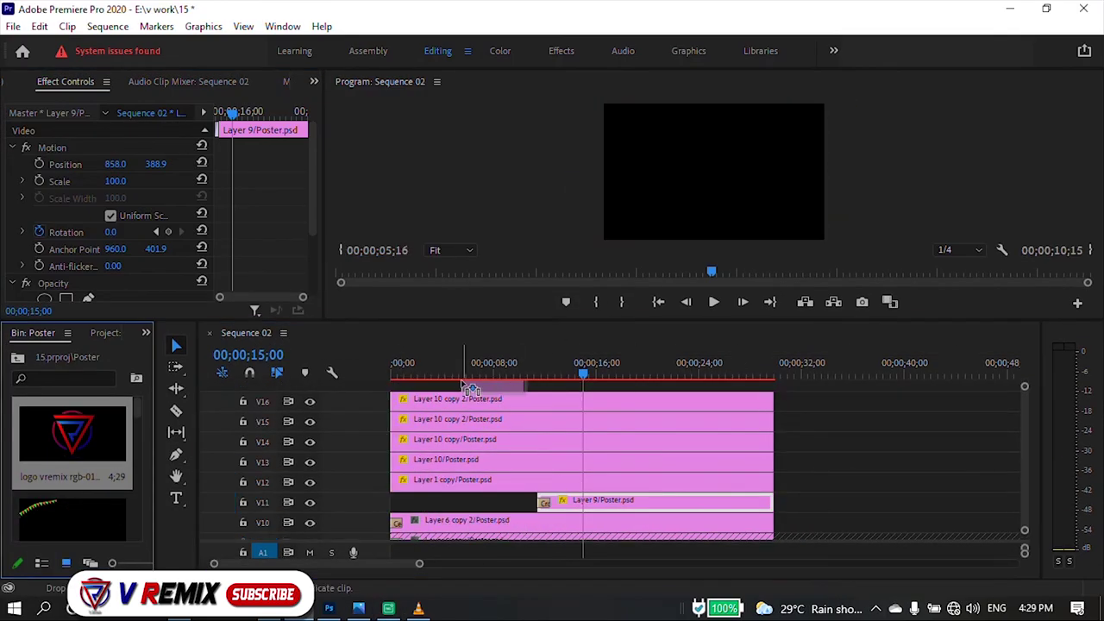
Trim the logo clip on V17 so it starts later.
scroll(989, 451, down, 5)
scroll(1027, 439, up, 5)
drag(525, 399, 774, 400)
drag(463, 400, 537, 399)
Keyframe the logo at Scale 43 and Position 960, 751 at the clip's start.
drag(132, 181, 102, 181)
click(655, 400)
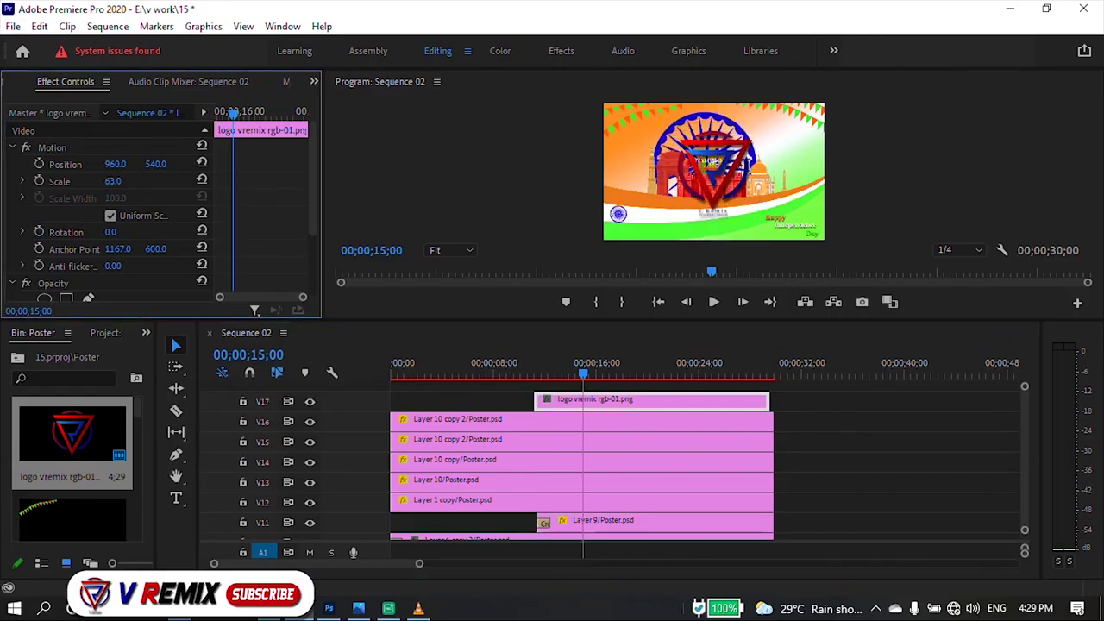
drag(532, 374, 537, 373)
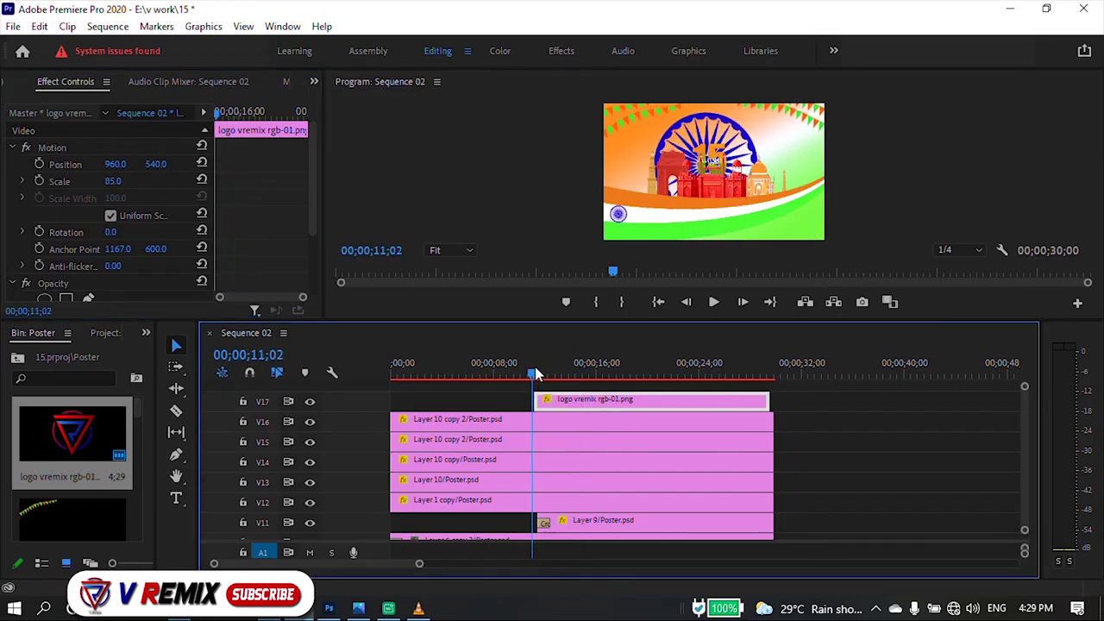
drag(116, 182, 95, 181)
drag(156, 164, 207, 164)
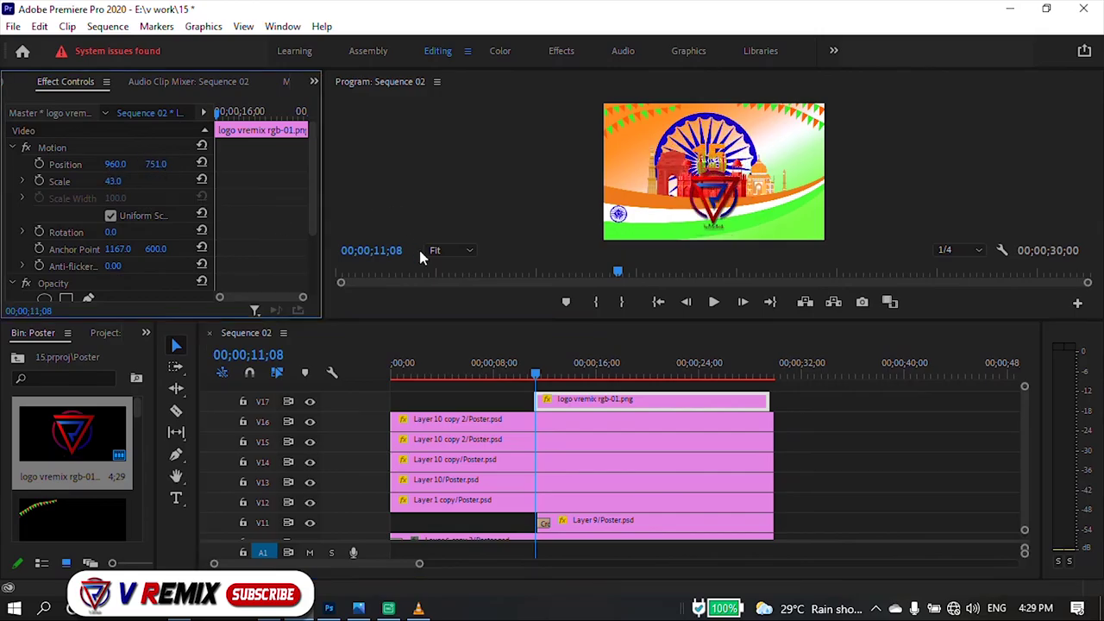
Keyframe Scale 10 at Position 1652, 164 near 15;14, then preview the logo motion.
drag(249, 112, 235, 112)
mouse_move(113, 165)
mouse_down()
mouse_move(148, 164)
mouse_move(107, 181)
mouse_up()
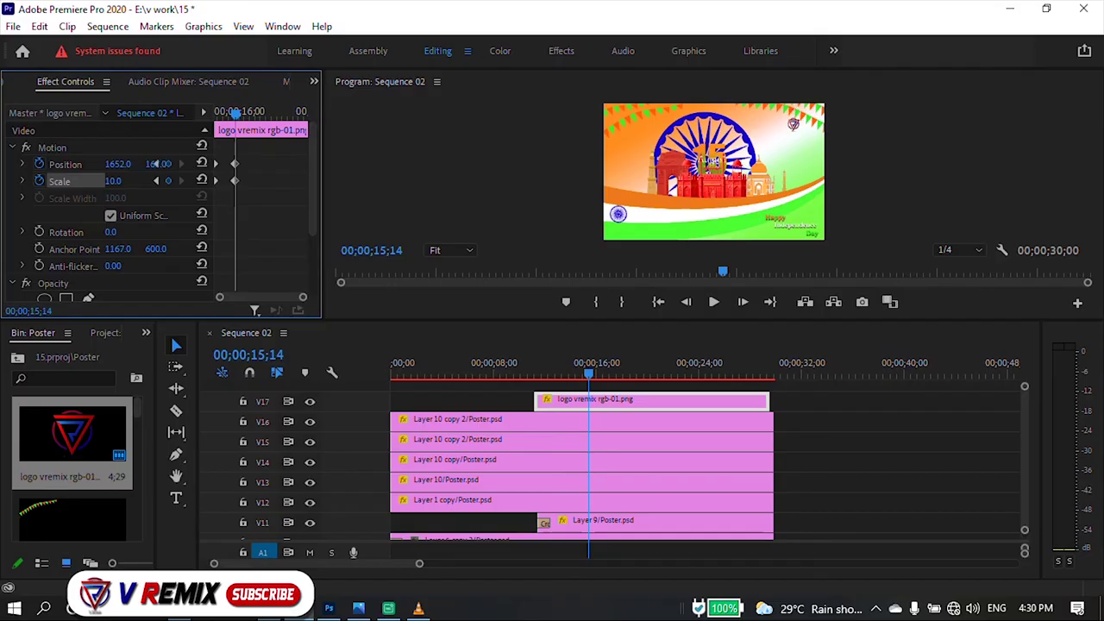
click(216, 113)
key(space)
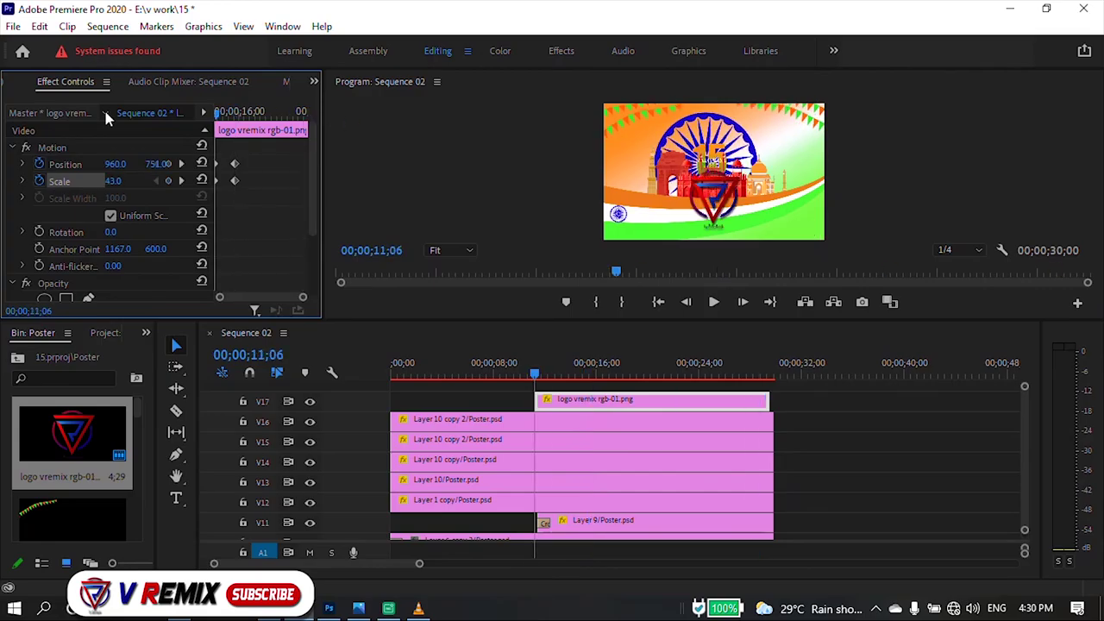
click(549, 370)
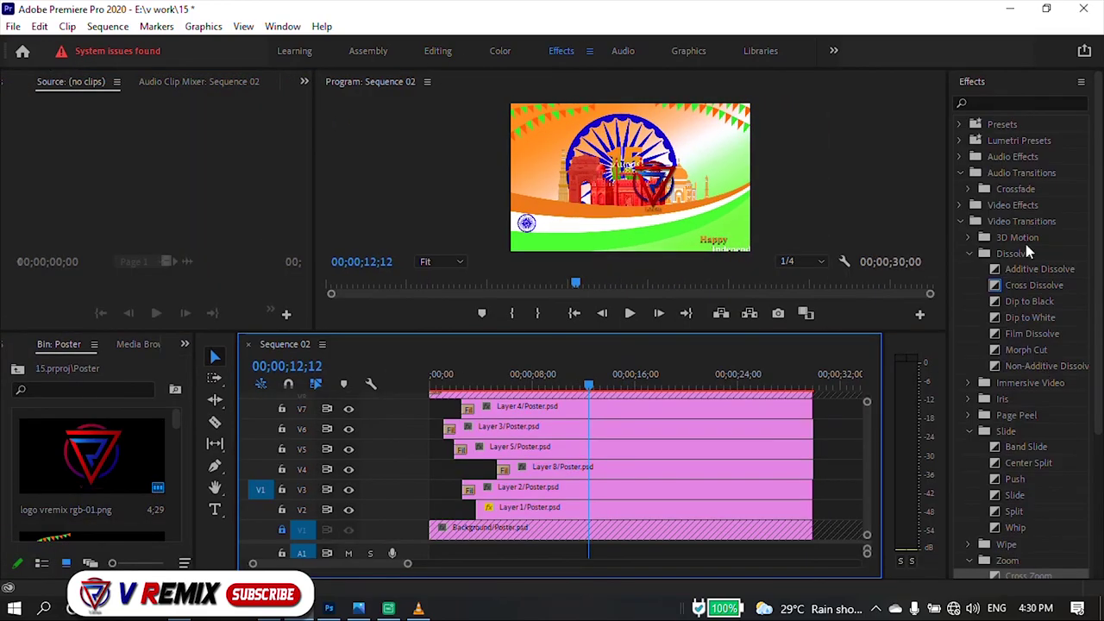
Drop a Cross Zoom transition onto the start of the V17 logo clip.
scroll(1028, 299, down, 1)
drag(992, 524, 577, 412)
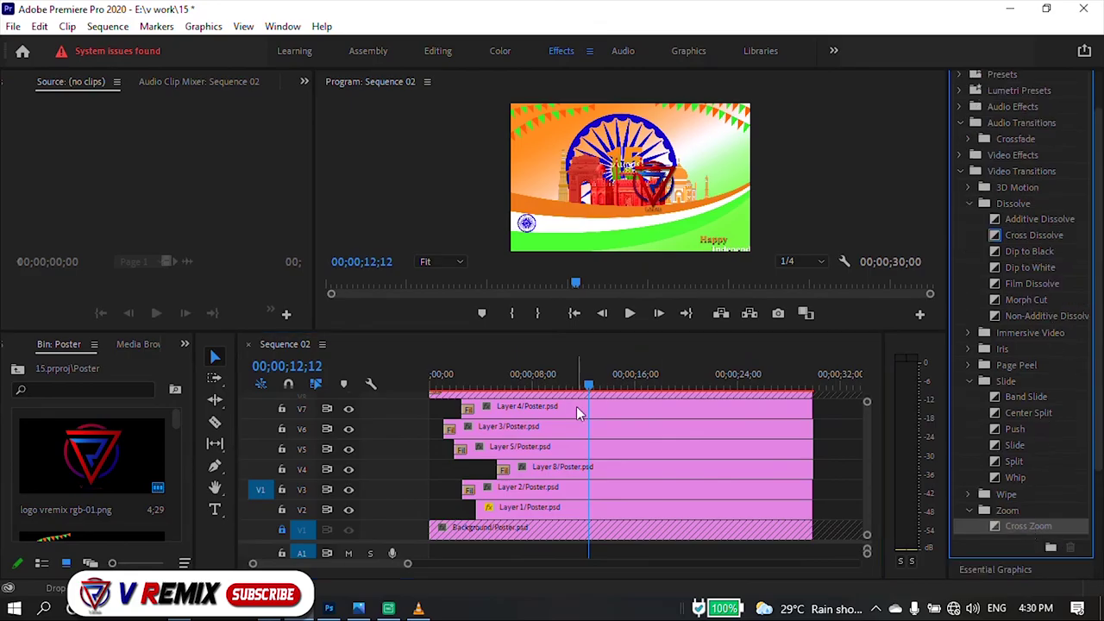
scroll(826, 445, up, 5)
drag(1023, 525, 583, 412)
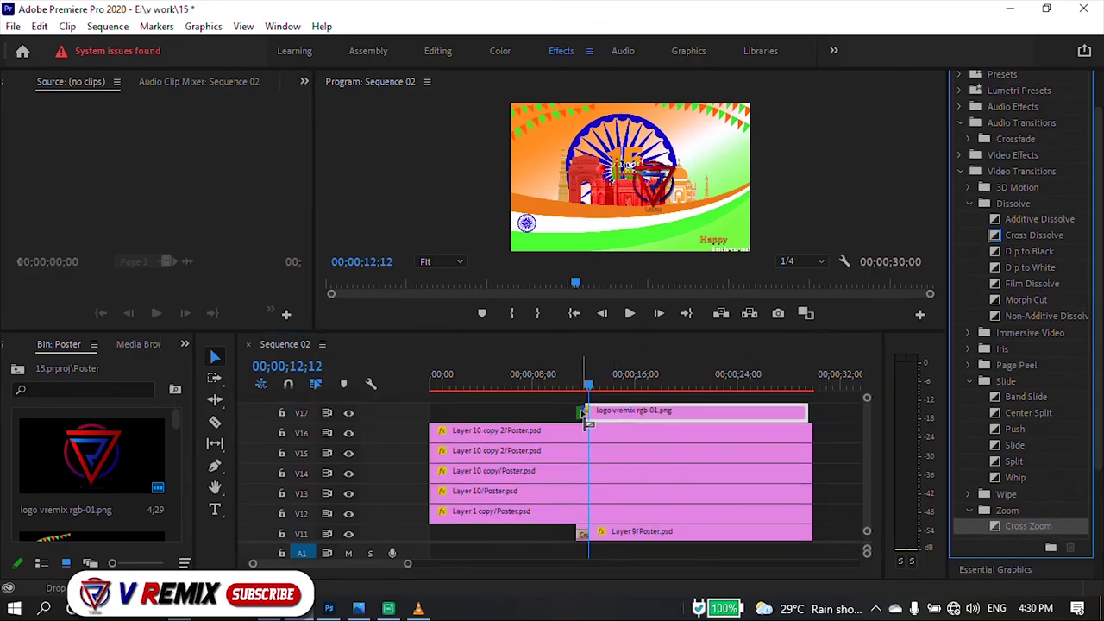
Preview the transition in the maximized Program monitor at Full playback resolution.
click(552, 377)
key(space)
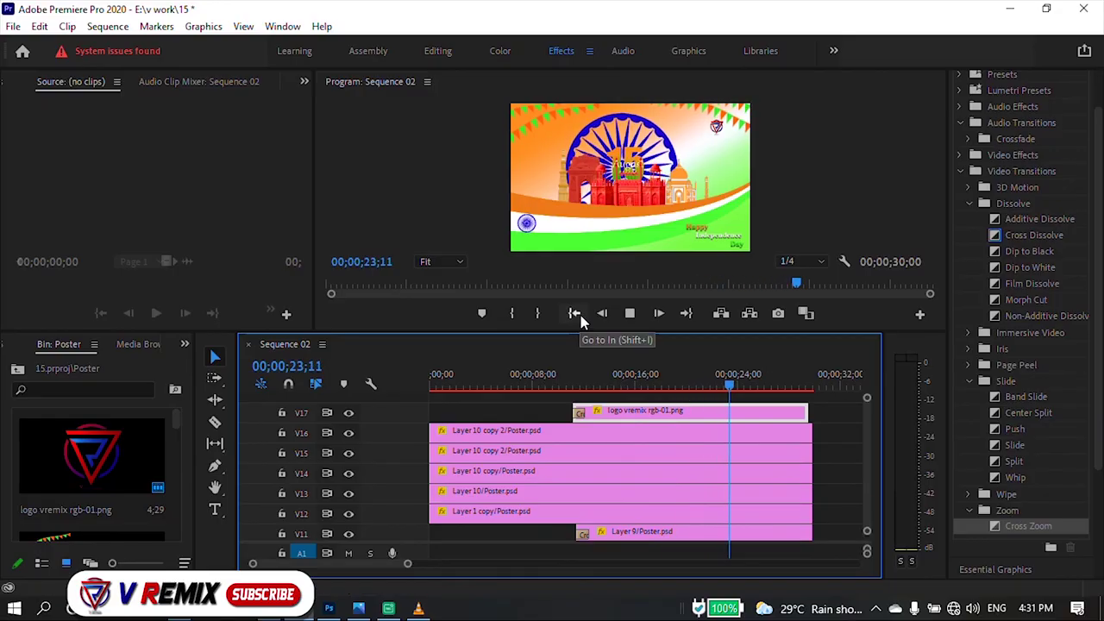
key(grave)
click(959, 510)
click(946, 424)
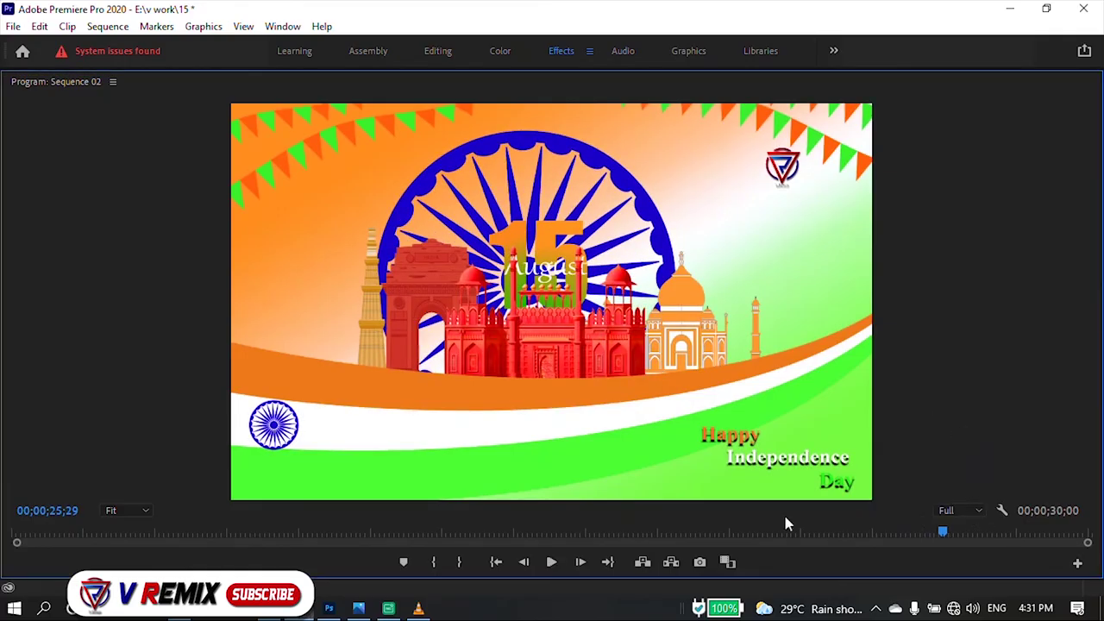
Play the sequence from the start at 1/2 playback resolution, stopping at 23;07.
key(space)
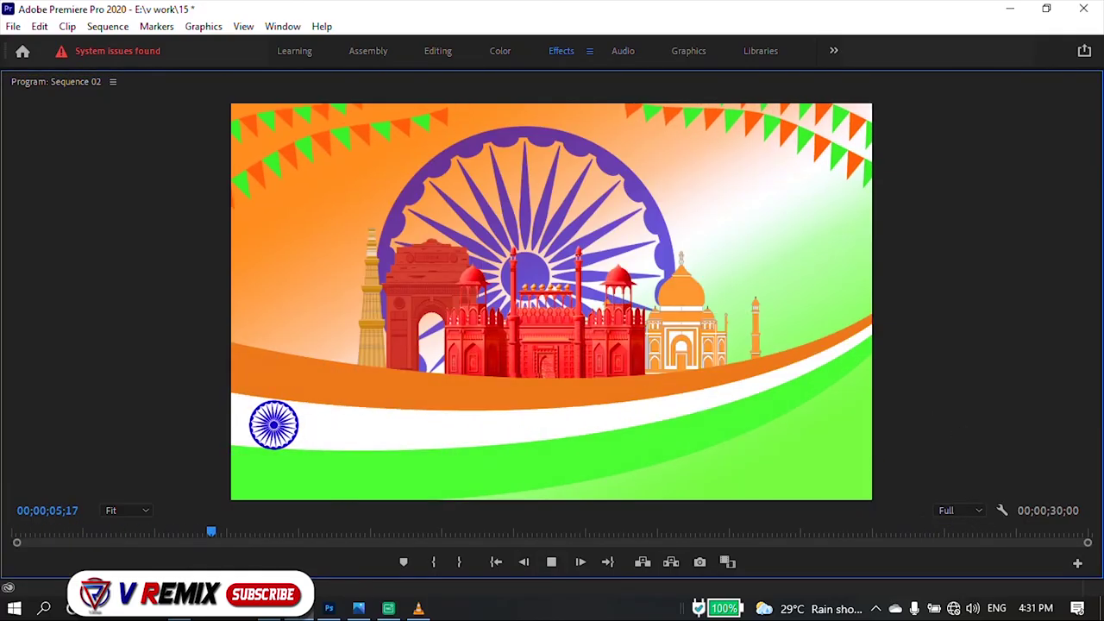
key(space)
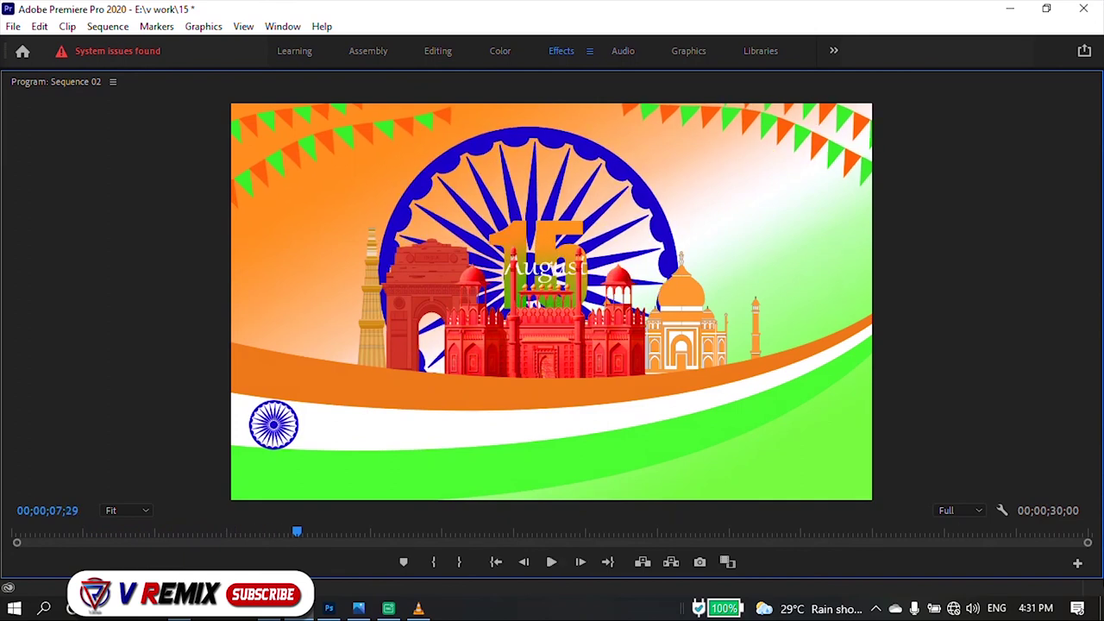
click(978, 510)
click(948, 438)
click(4, 535)
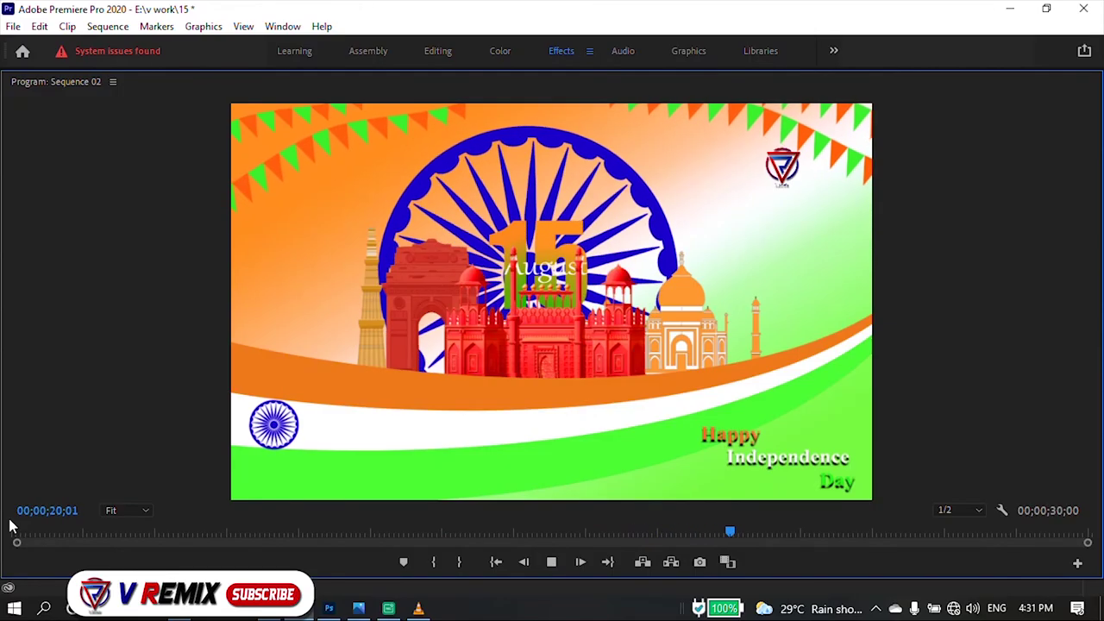
key(space)
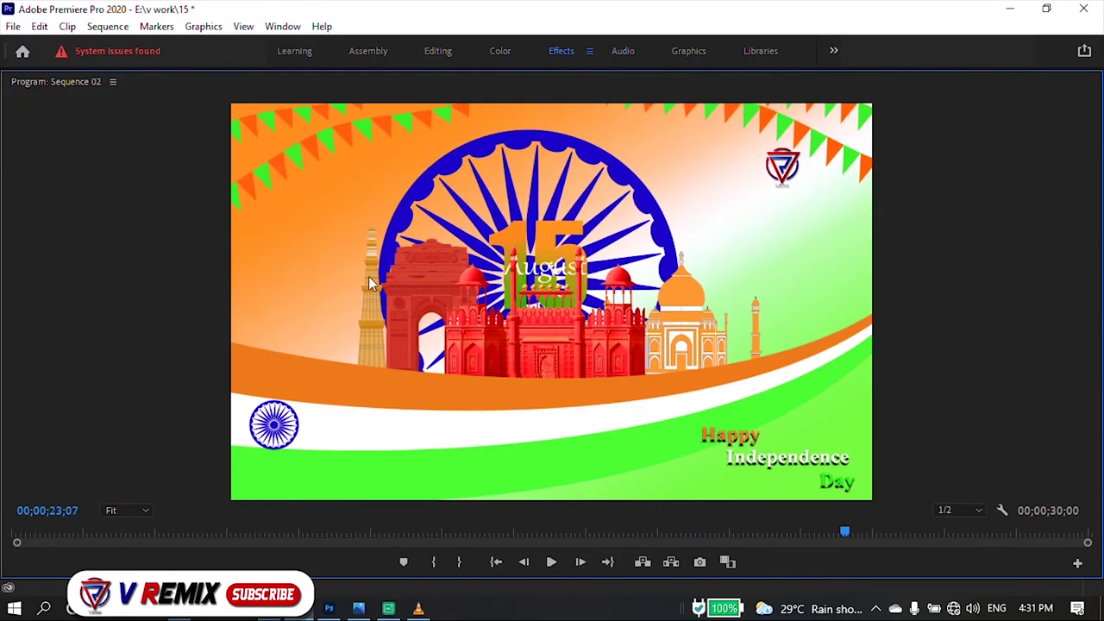
Restore the normal editing layout and briefly check the File menu.
key(grave)
click(12, 26)
click(556, 8)
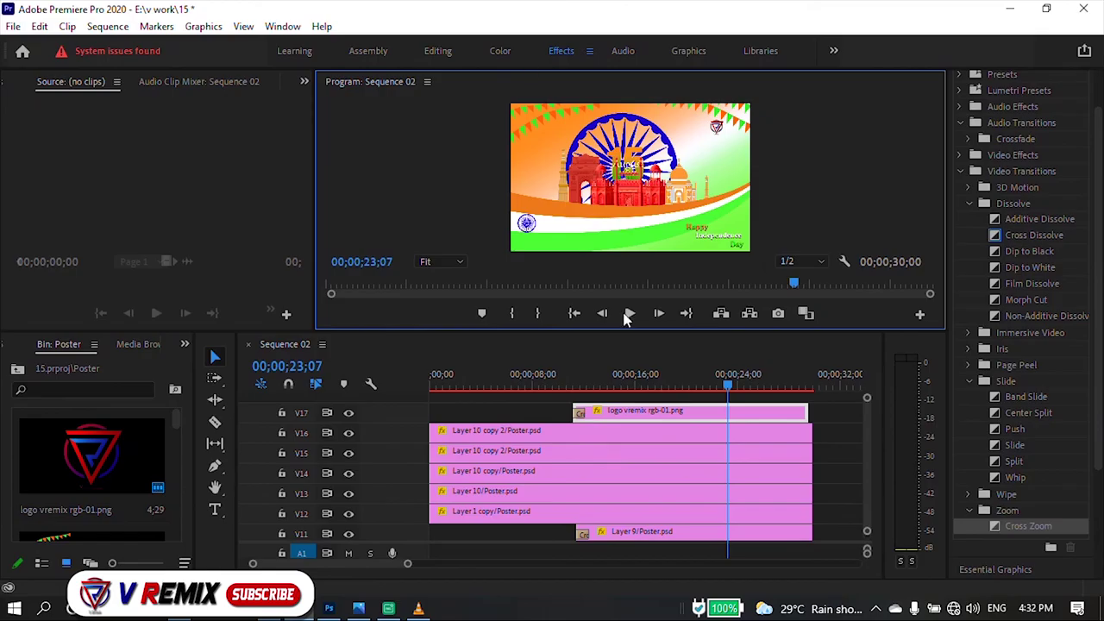
Open Export Settings for Sequence 02 and choose the High Quality 1080p HD H.264 preset.
key(ctrl+m)
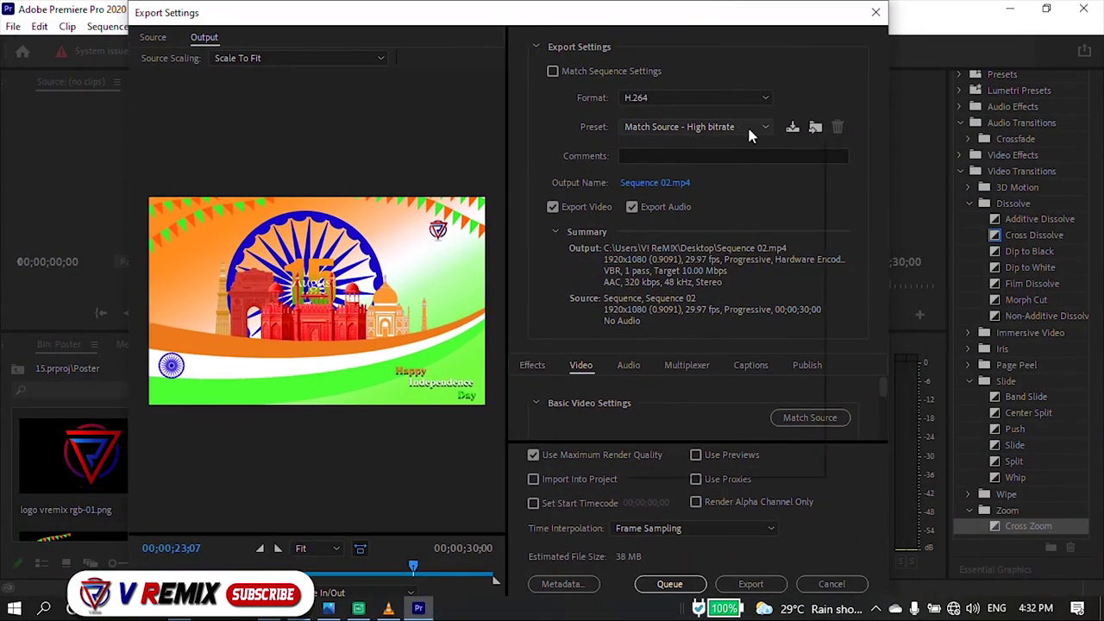
click(746, 127)
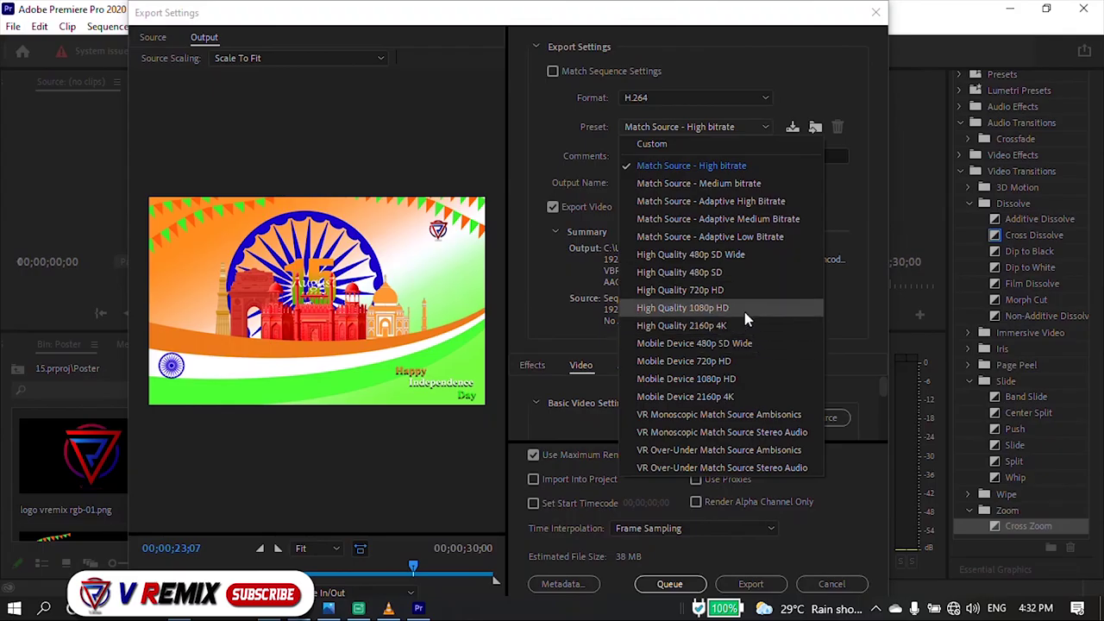
click(744, 311)
Set the output to 15 August.mp4 on the Desktop and start the export.
click(656, 182)
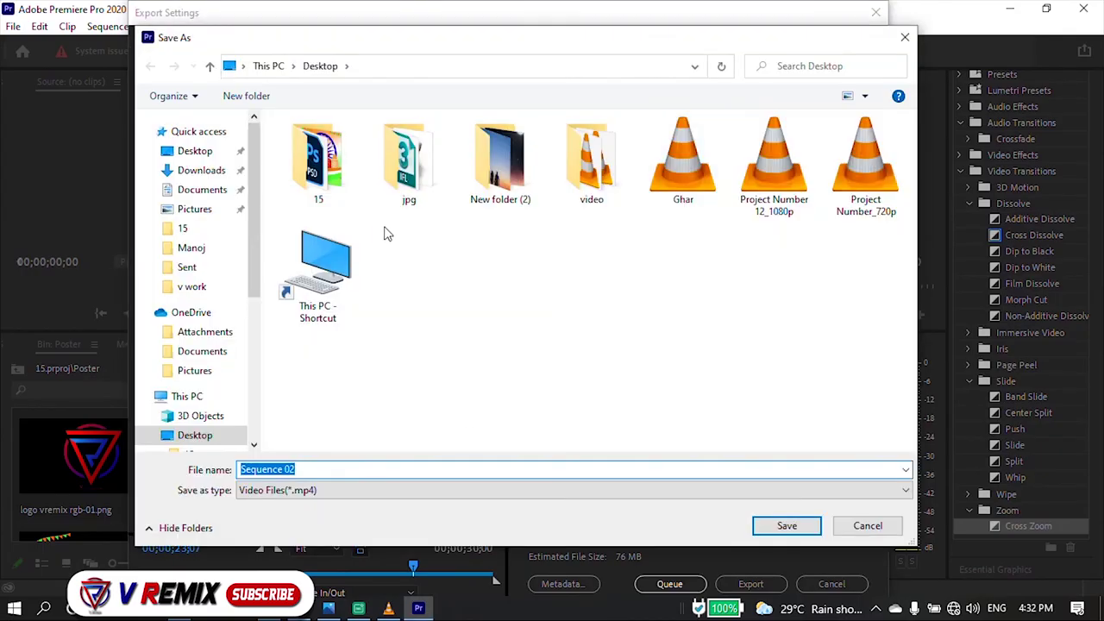
text(15 August)
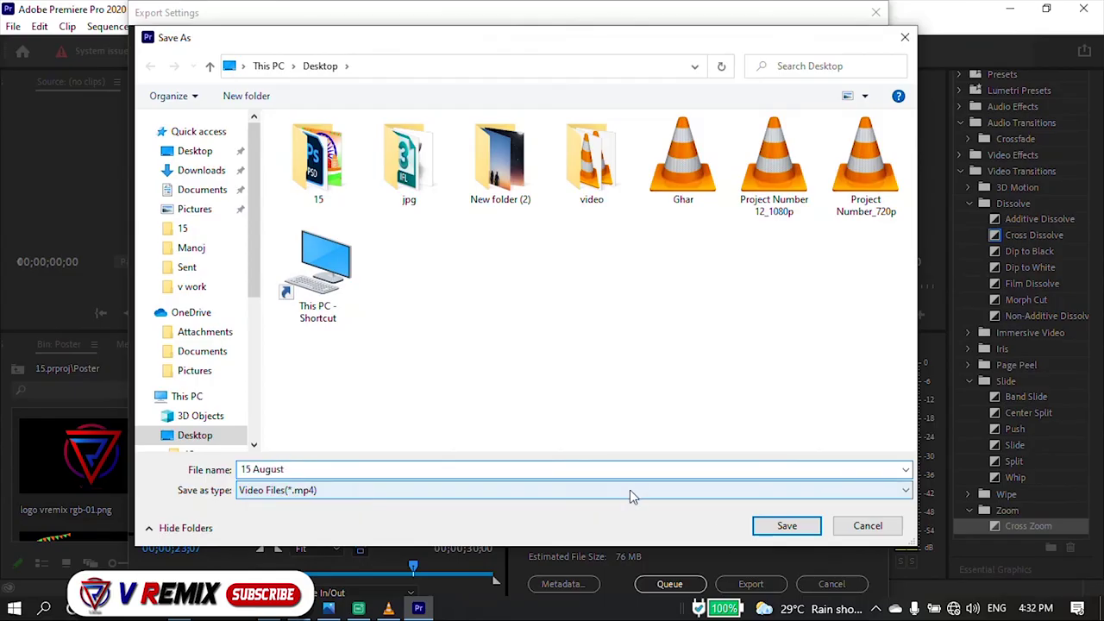
click(784, 526)
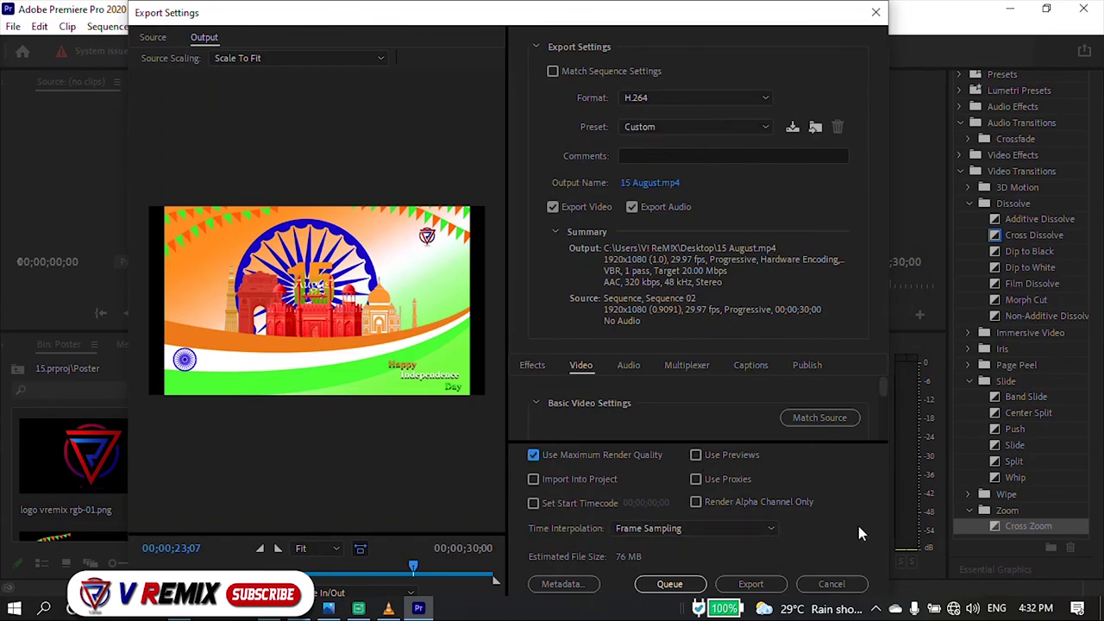
click(750, 584)
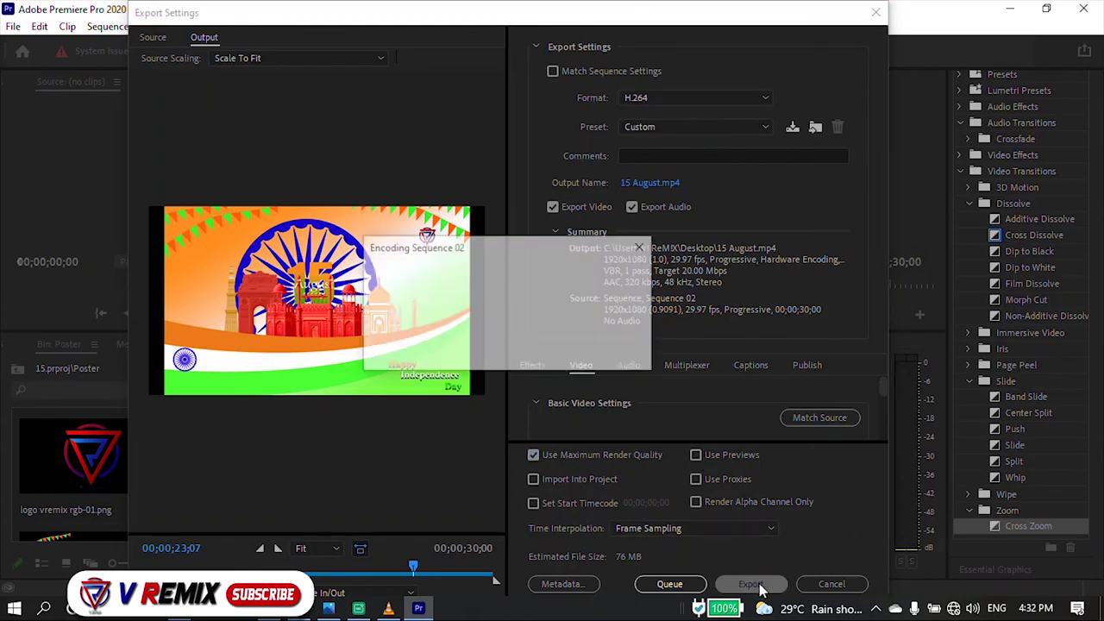
click(15, 607)
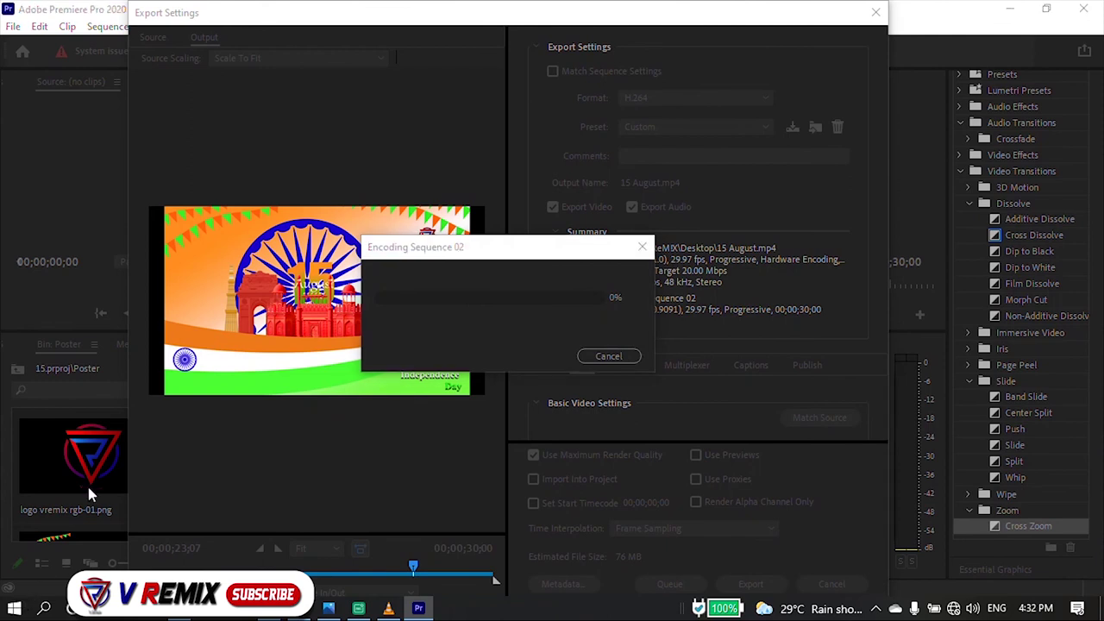